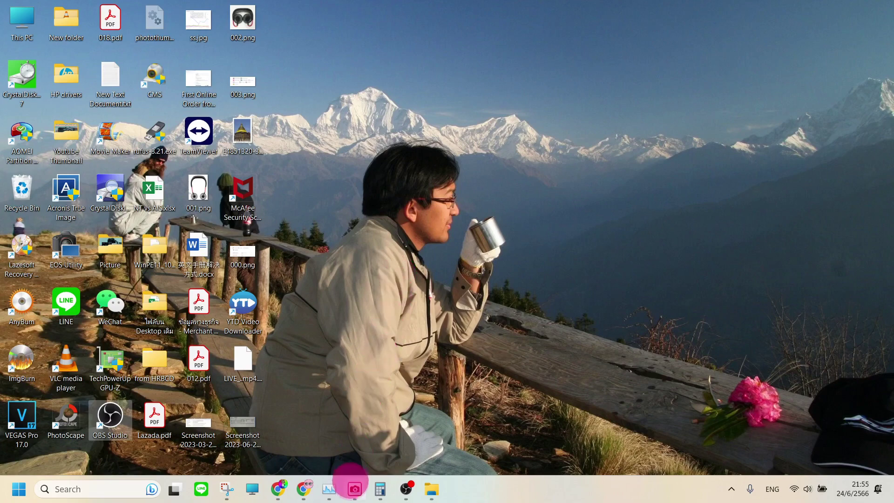
Step: Show the loan-terms screenshot in ACDSee as a smaller window floating over the home-loan spreadsheet open in Chrome
click(355, 487)
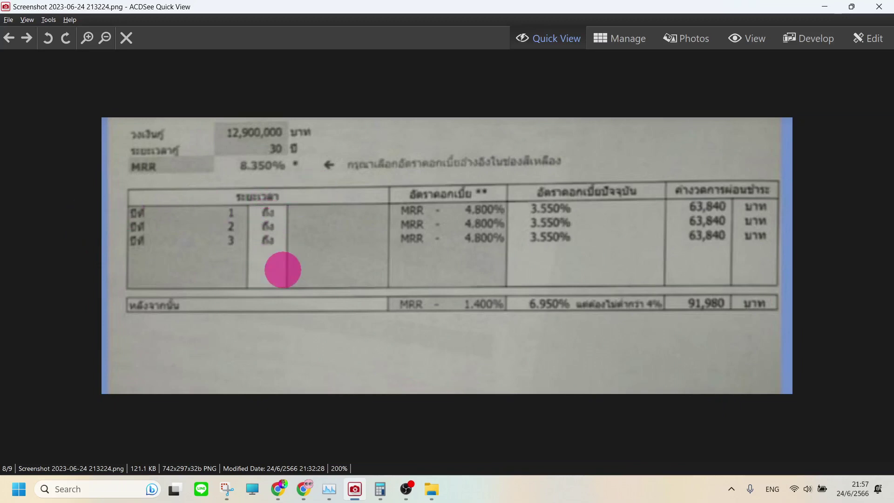
click(277, 489)
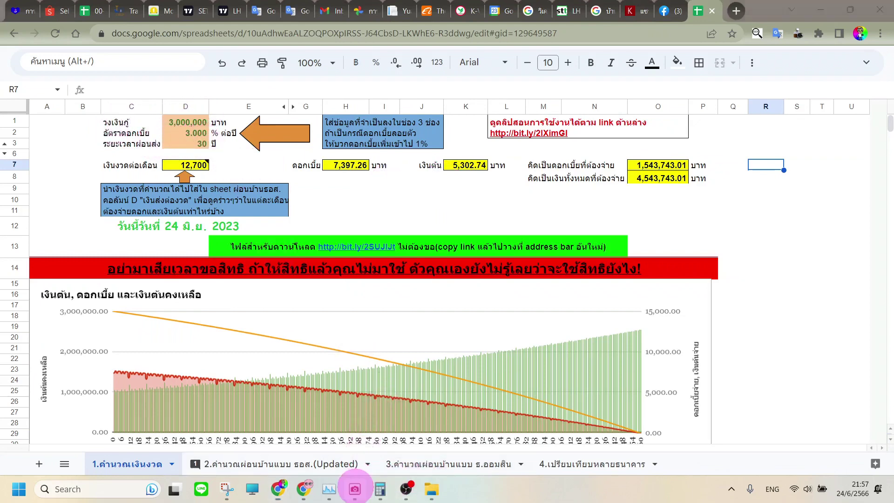
click(354, 486)
click(851, 6)
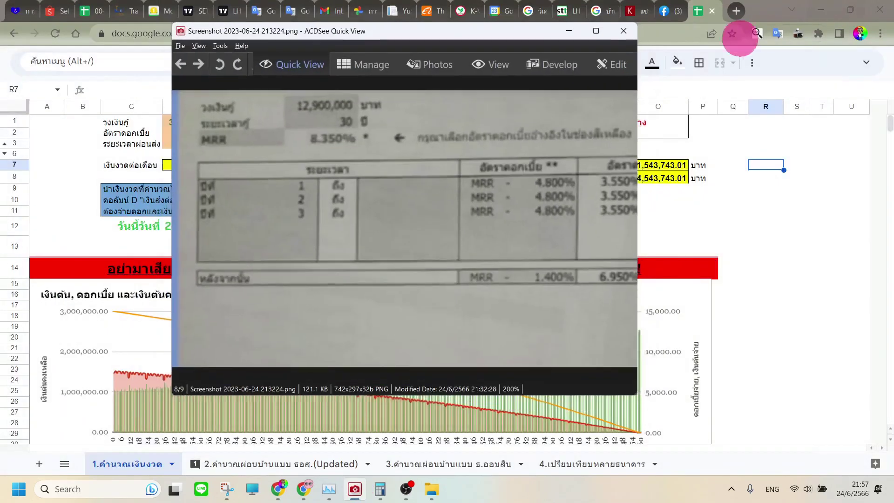
drag(461, 33, 588, 61)
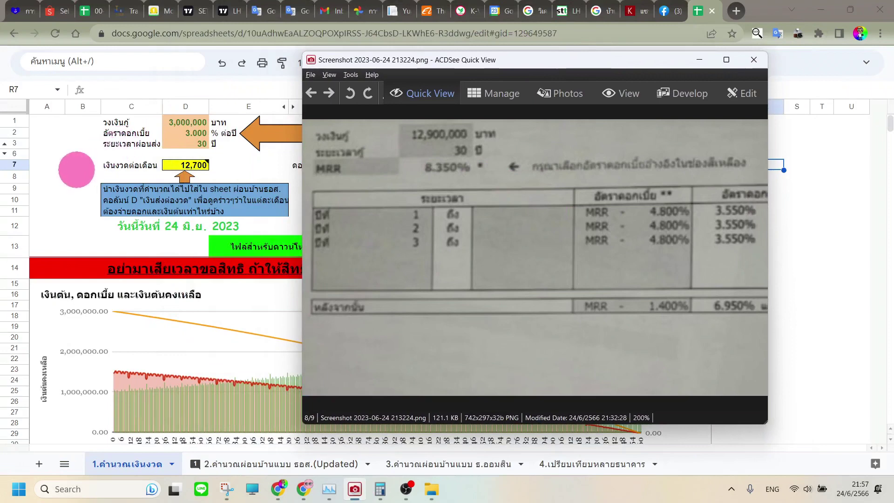
Step: Set the loan amount (วงเงินกู้) in cell D1 to 12900000, as given in the loan-terms screenshot
click(77, 170)
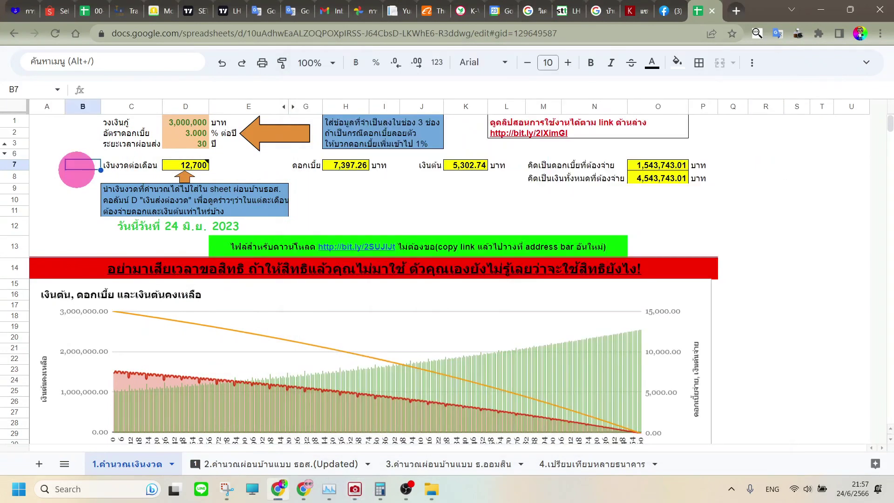
click(61, 213)
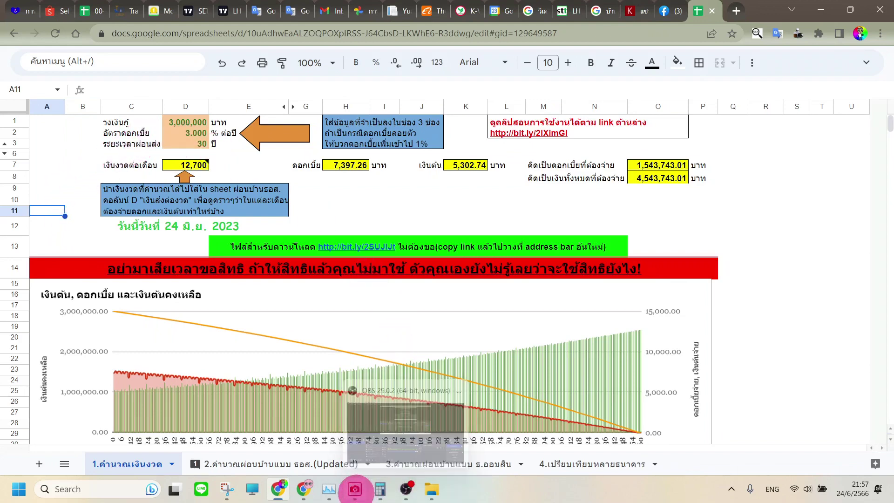
click(354, 489)
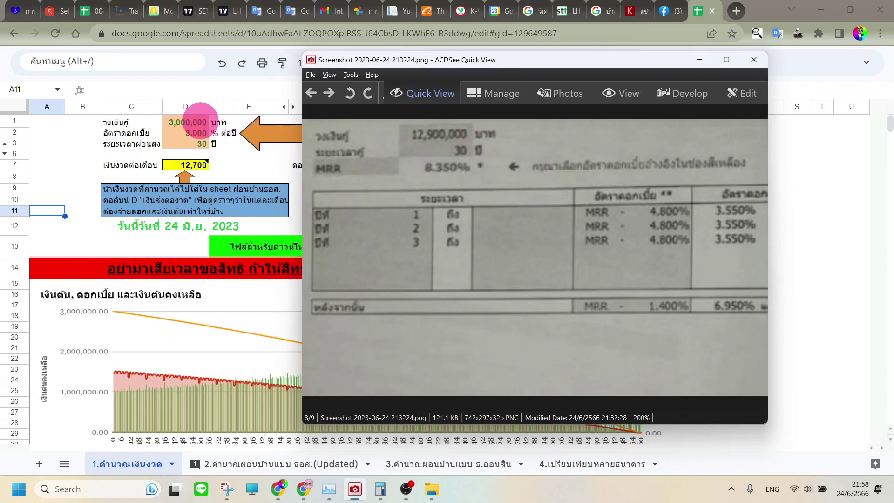
click(193, 122)
text(12)
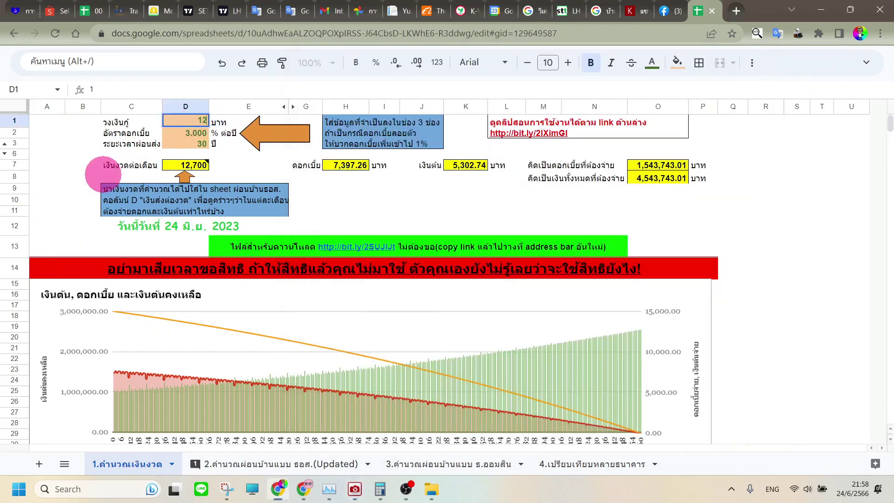
text(900000)
key(Return)
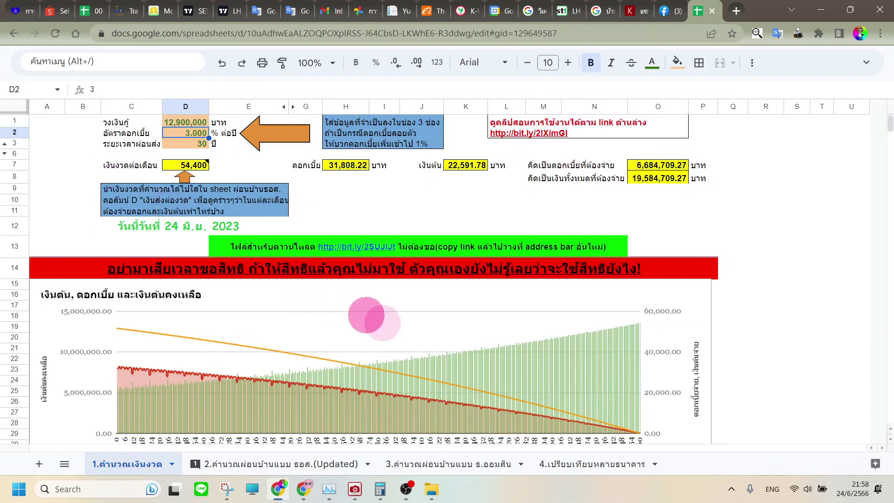
Step: Consult the rate columns of the loan-terms screenshot and set the interest rate (อัตราดอกเบี้ย) in cell D2 to 8.35
click(355, 489)
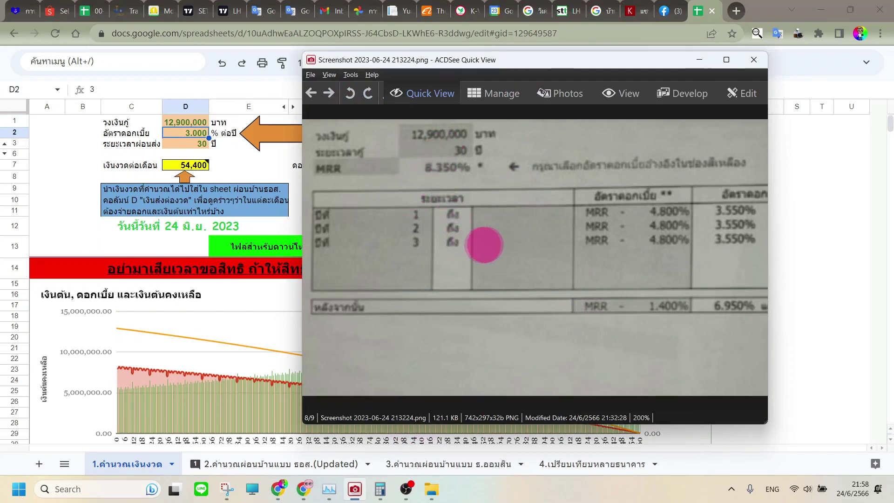
scroll(606, 225, right, 1)
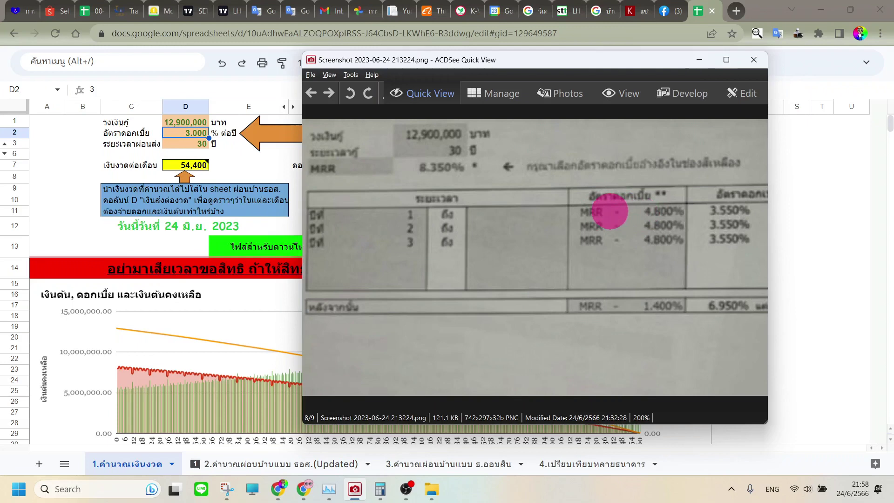
scroll(624, 212, right, 3)
scroll(624, 211, right, 1)
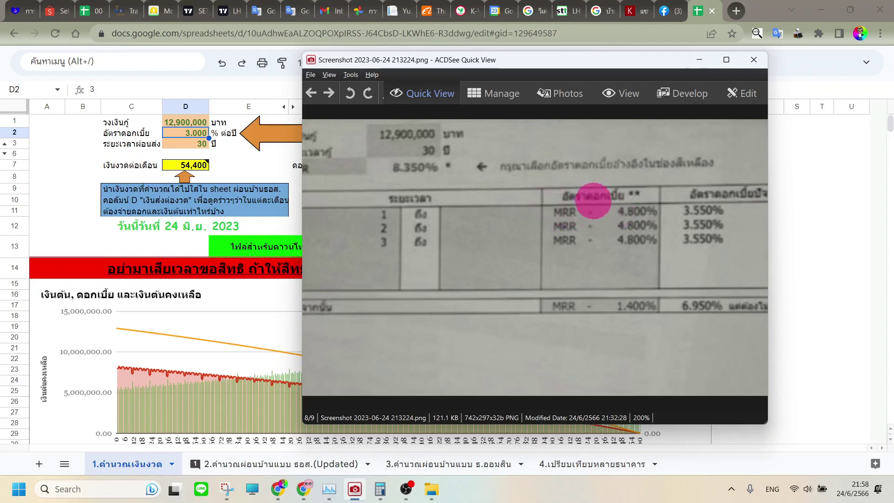
drag(515, 186, 559, 186)
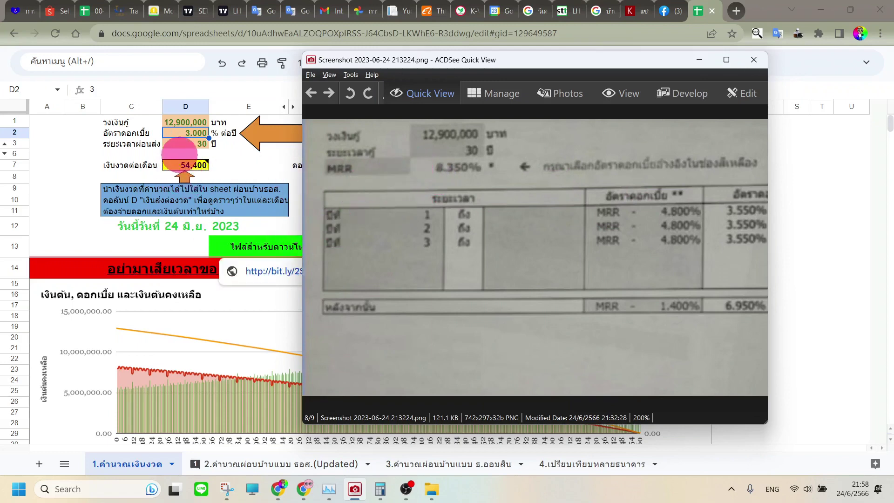
click(185, 144)
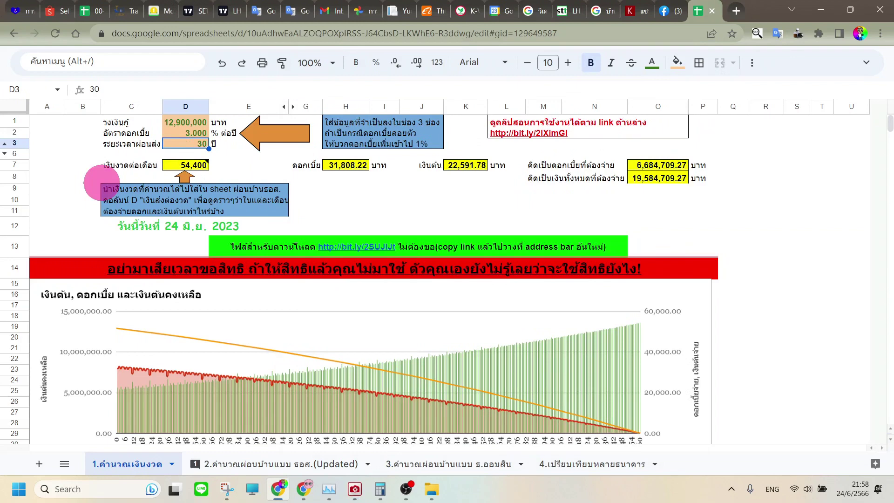
key(Up)
text(8.35)
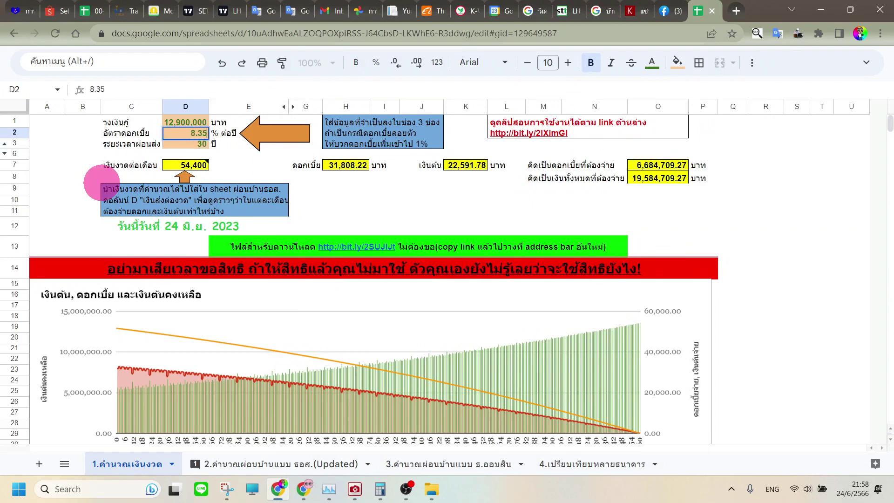
key(Return)
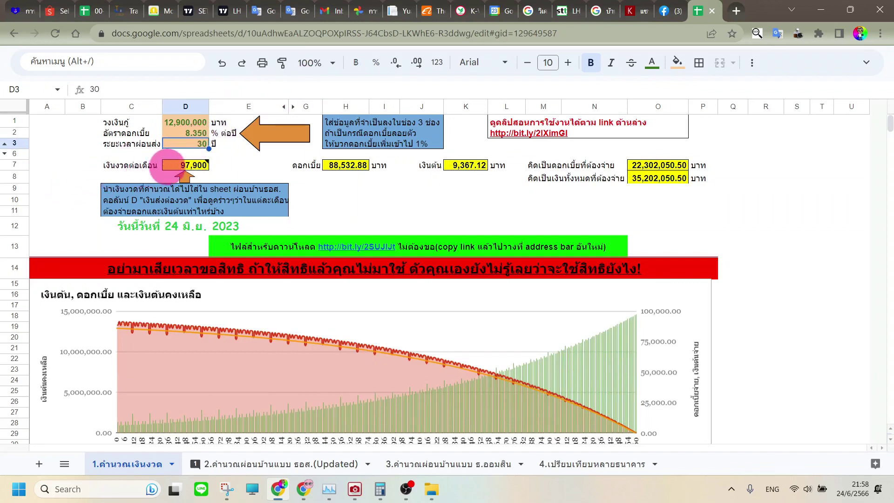
Step: Compare the spreadsheet's monthly payment, interest and principal results with the rate and instalment columns of the loan-terms screenshot
mouse_move(182, 165)
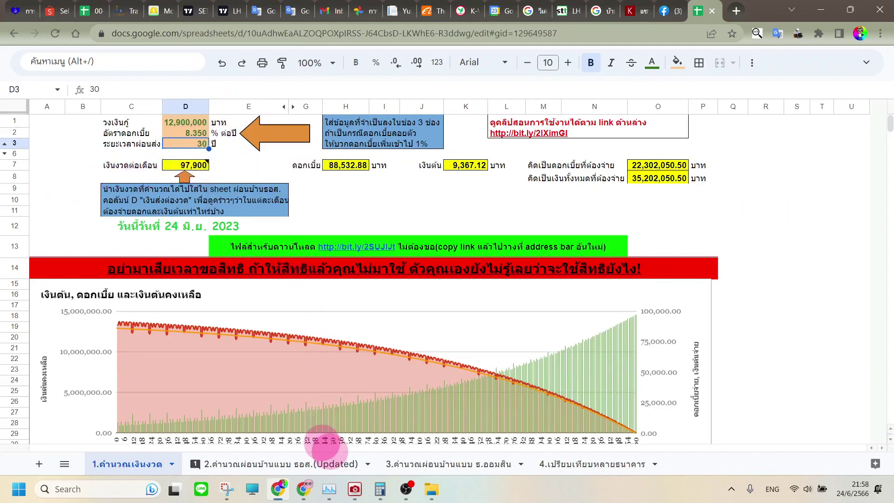
click(355, 489)
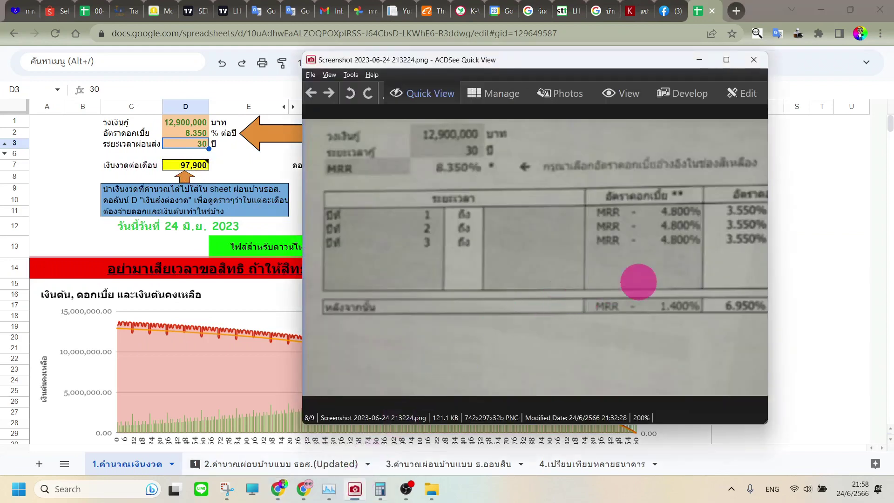
drag(635, 336, 389, 343)
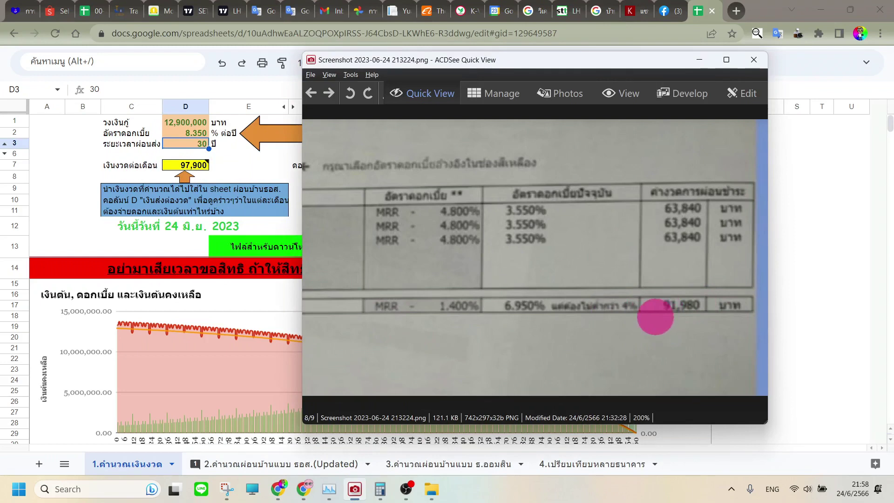
drag(610, 315, 676, 319)
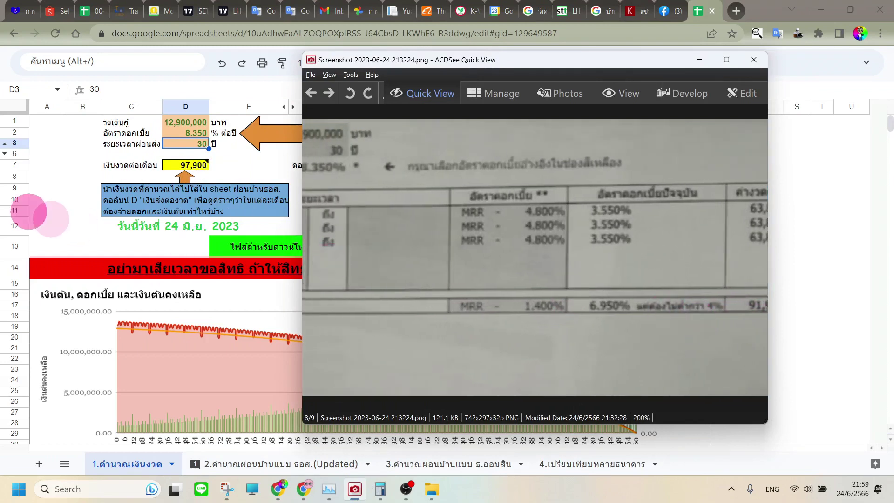
click(83, 199)
click(349, 188)
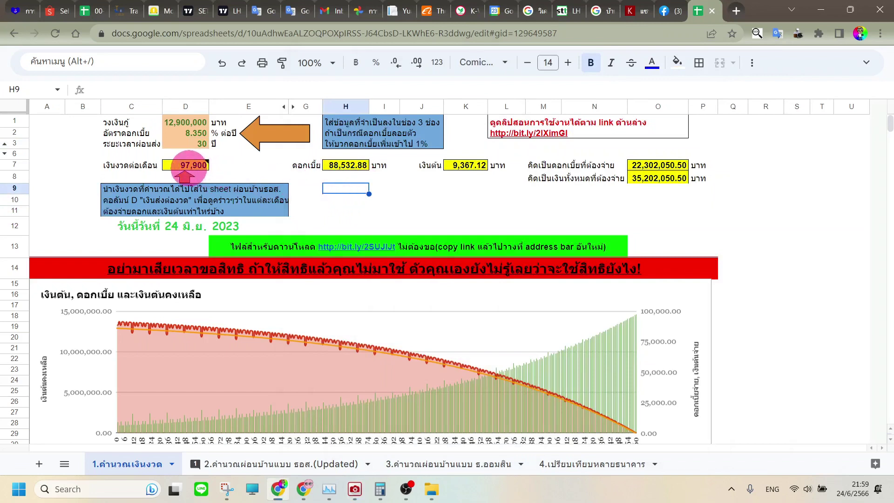
mouse_move(186, 164)
click(396, 179)
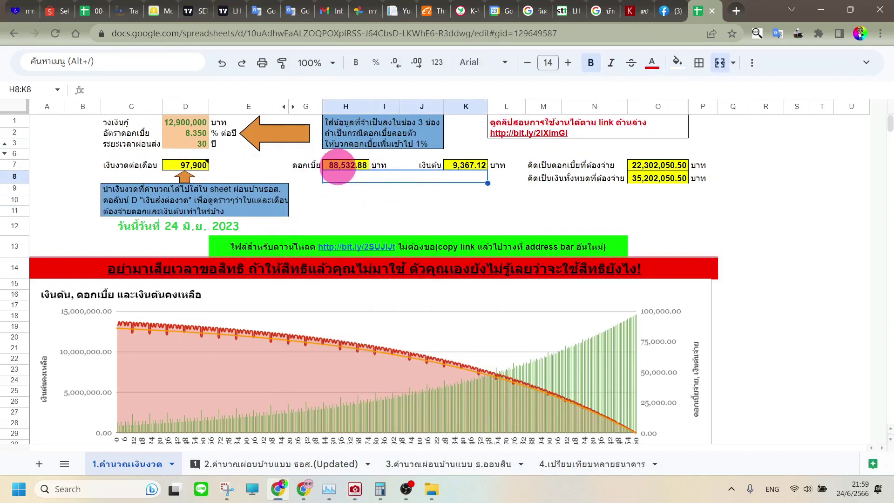
click(480, 208)
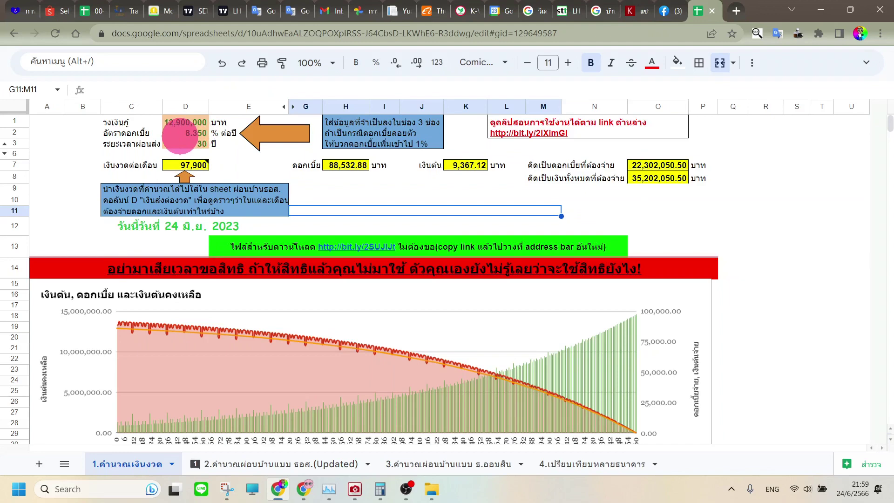
Step: Search Google in a new browser tab for "mrr meaning"
click(737, 11)
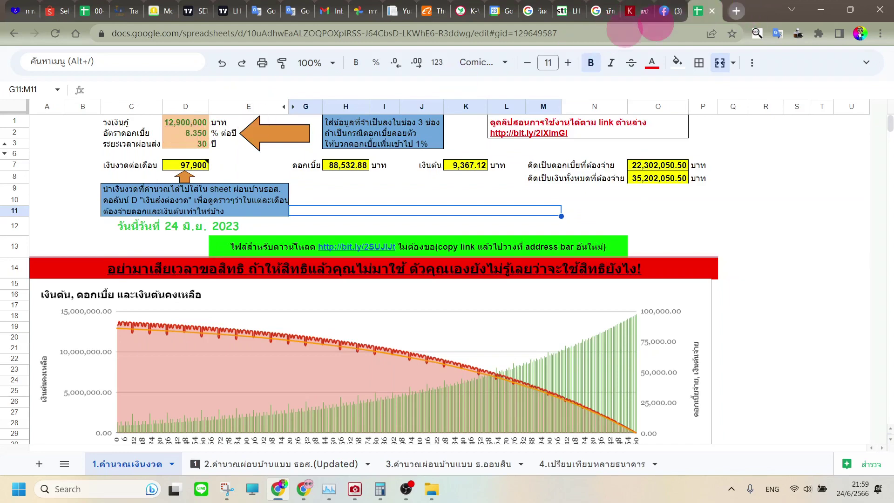
click(619, 31)
text(m)
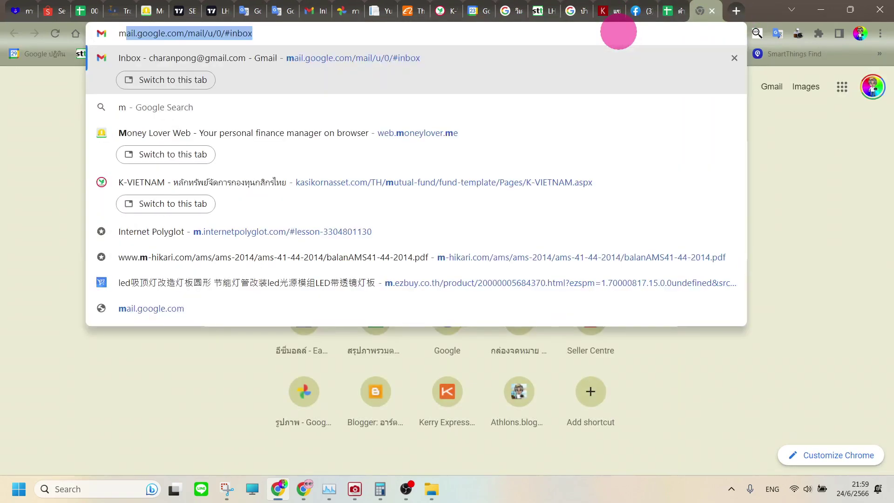
text(rr me)
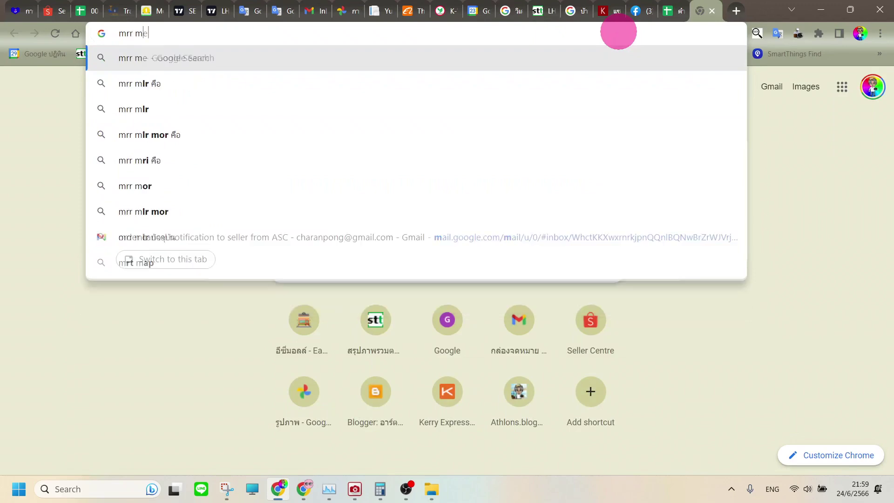
click(267, 84)
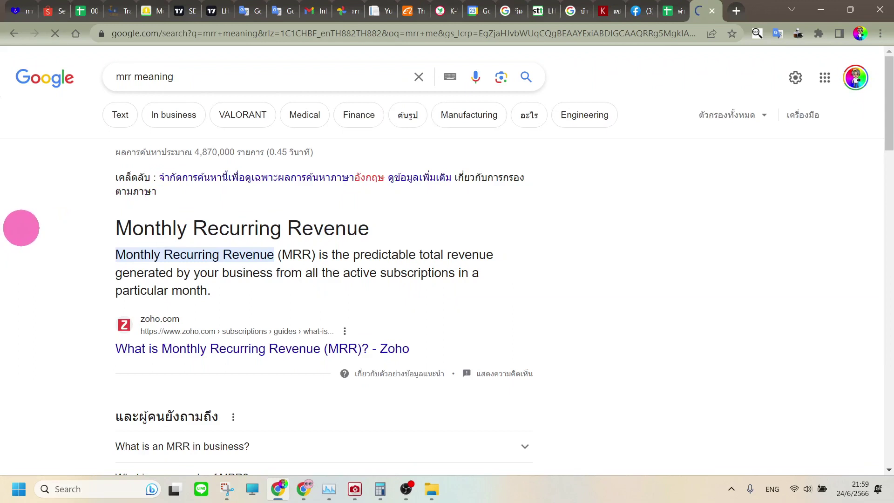
Step: Look up both lending rates on Google by searching for "mrr rate คือ" and "mlr rate คือ"
click(219, 71)
click(220, 71)
key(BackSpace)
key(BackSpace)
key(BackSpace)
key(BackSpace)
key(BackSpace)
key(BackSpace)
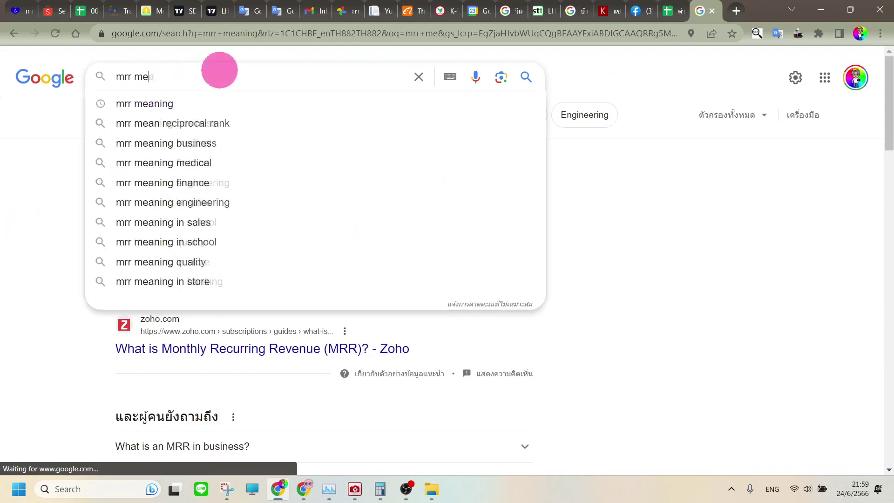
text(rat)
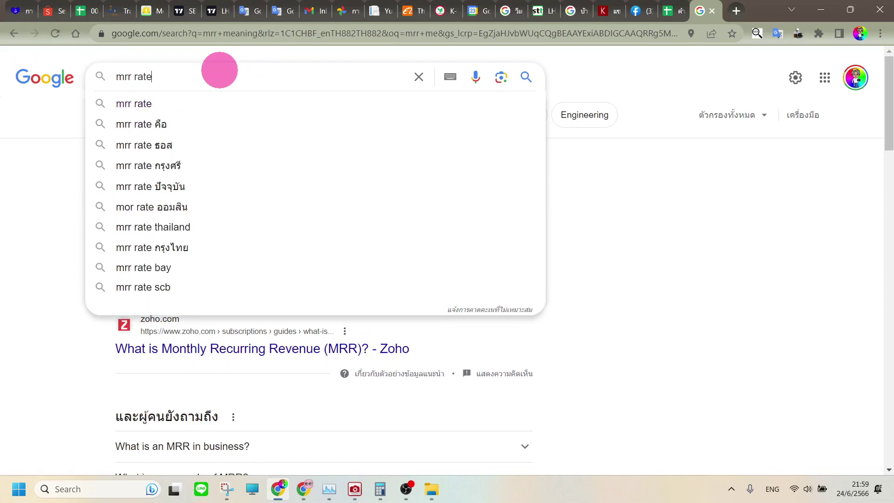
text(e)
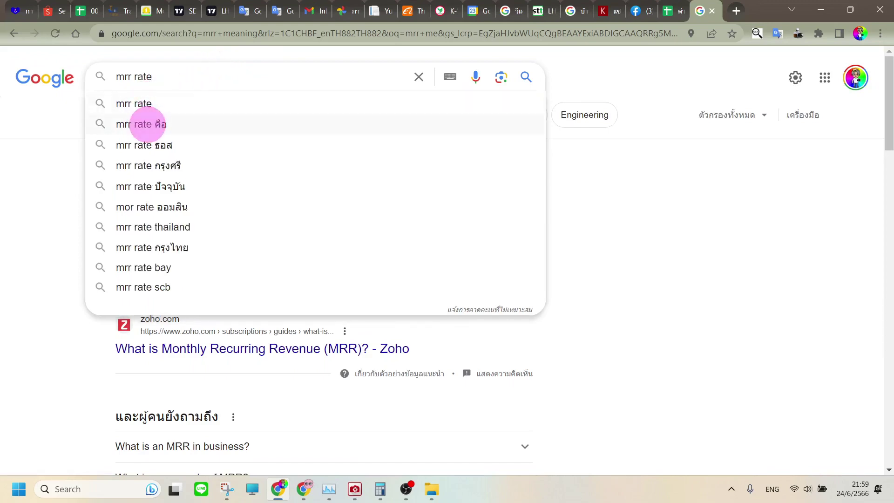
click(135, 123)
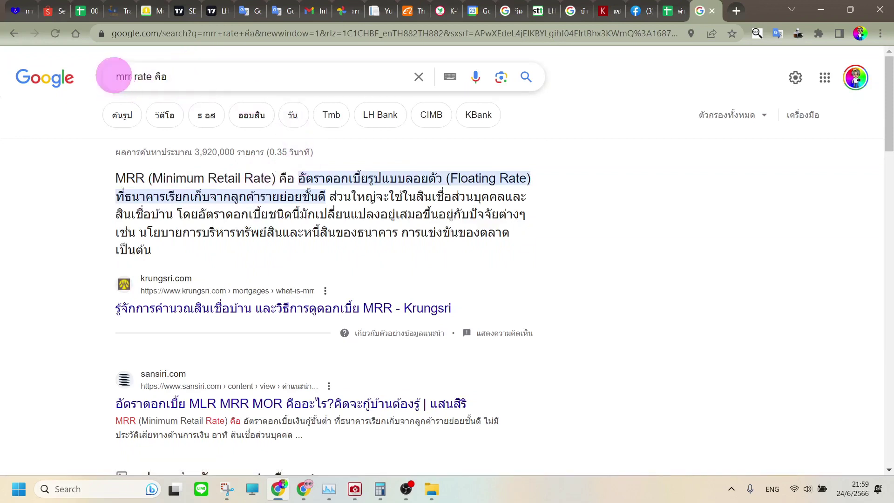
drag(129, 77, 103, 79)
text(mlr)
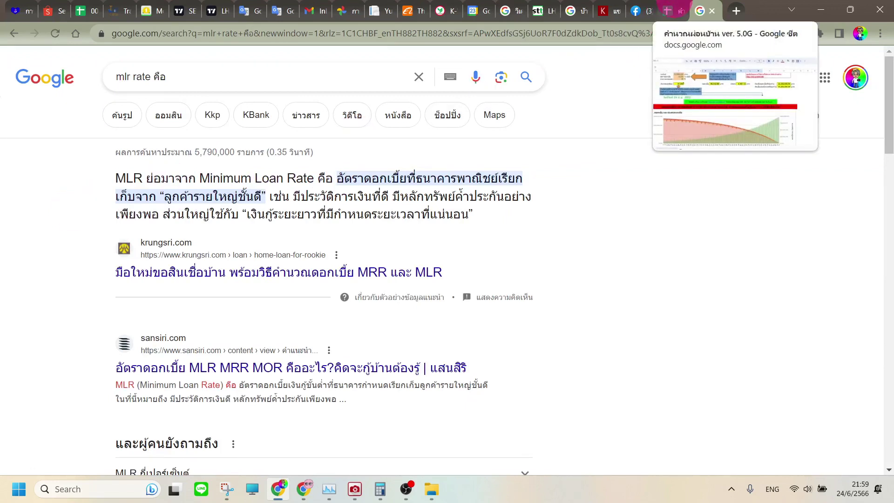
Step: Return to the loan calculator spreadsheet and check its interest rate and total repayment against the rate columns of the loan-terms screenshot
click(674, 10)
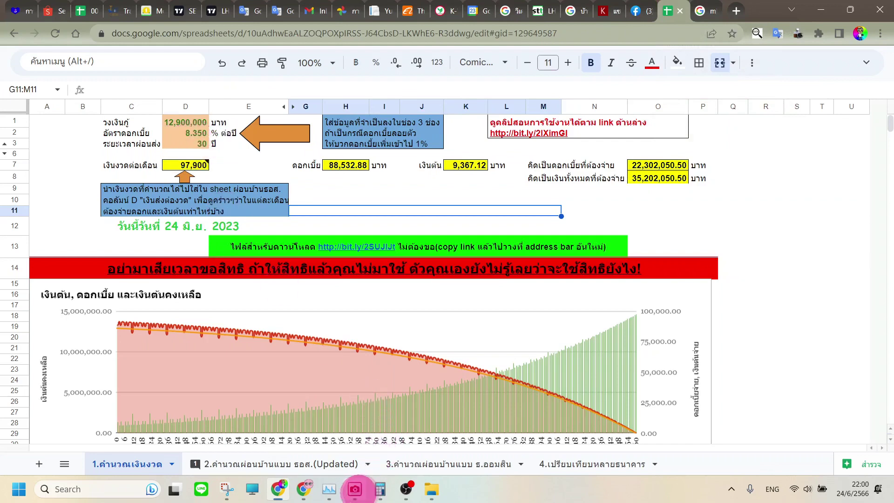
click(355, 489)
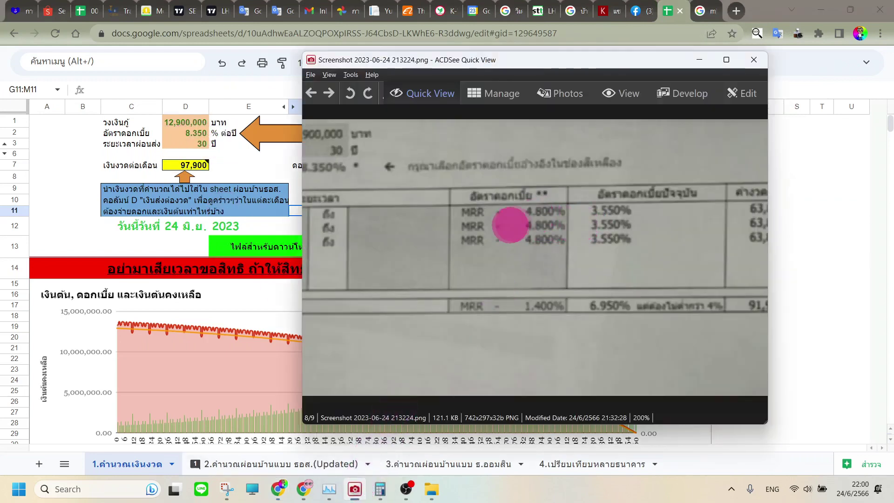
drag(658, 223, 634, 223)
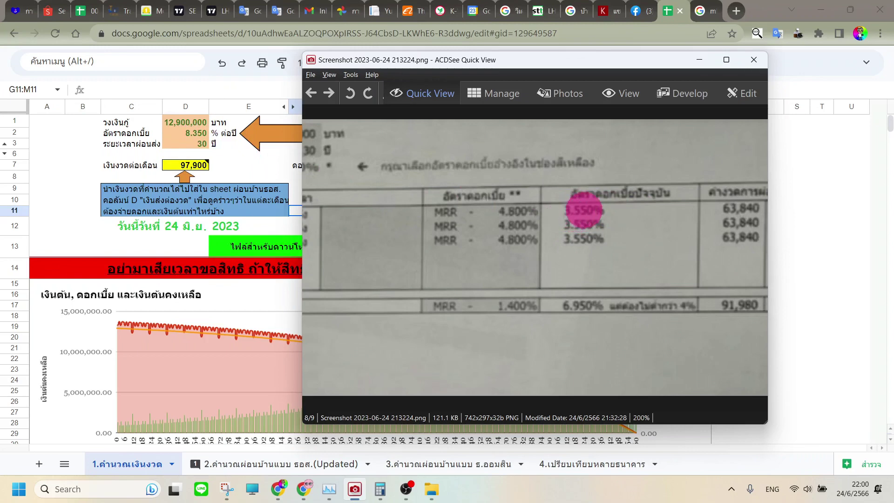
click(243, 158)
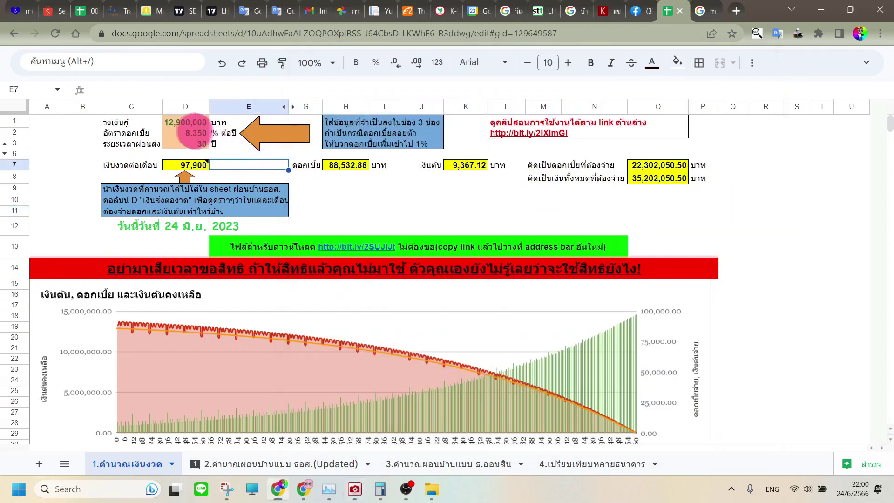
click(189, 133)
click(387, 201)
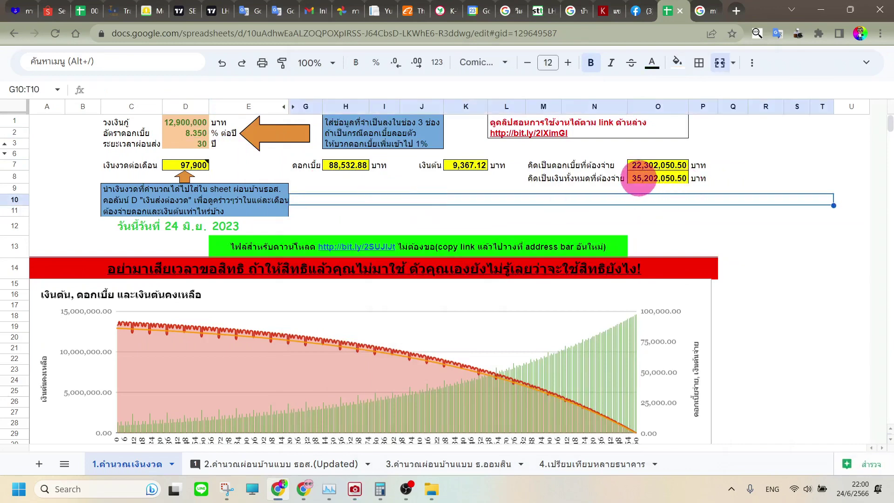
click(639, 179)
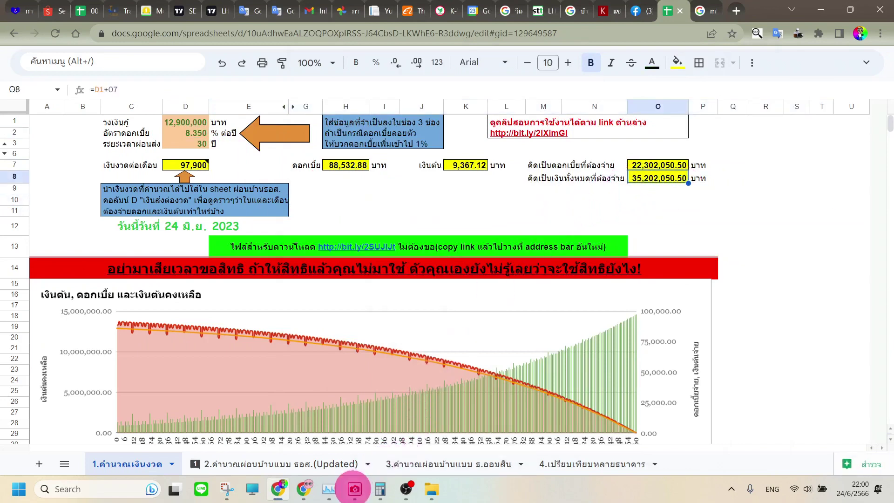
Step: Examine the loan-terms screenshot's MRR reference rate, the MRR deductions for years 1 to 3 and the current-rate column
click(355, 489)
scroll(605, 261, up, 3)
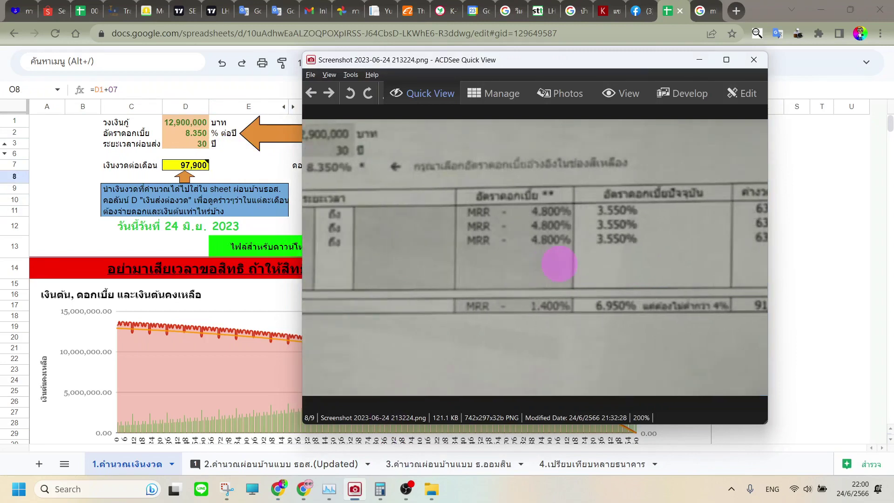
click(49, 211)
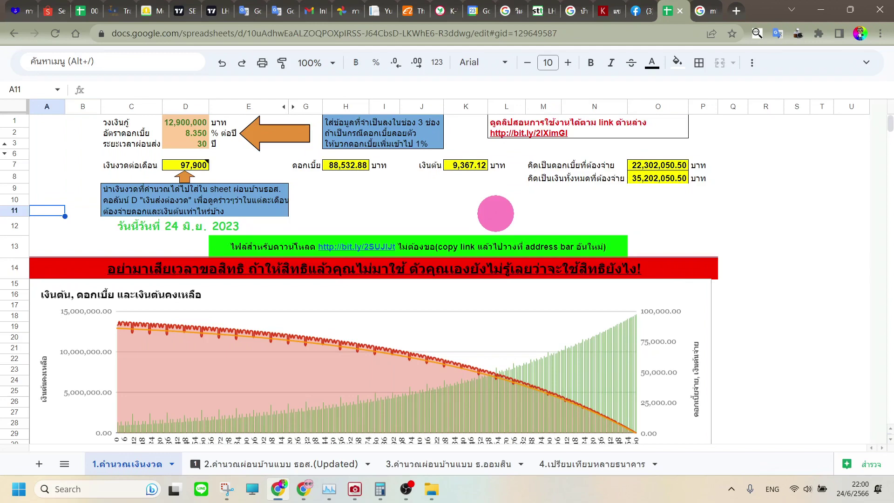
click(355, 489)
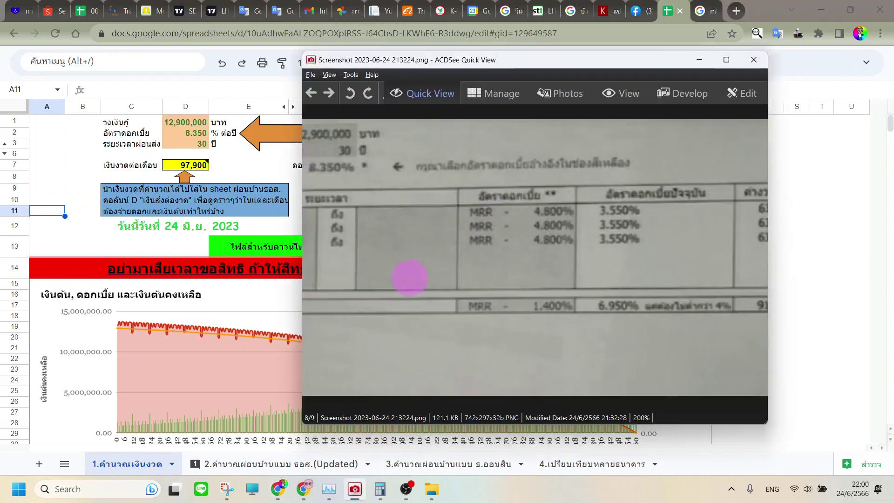
drag(409, 278, 541, 265)
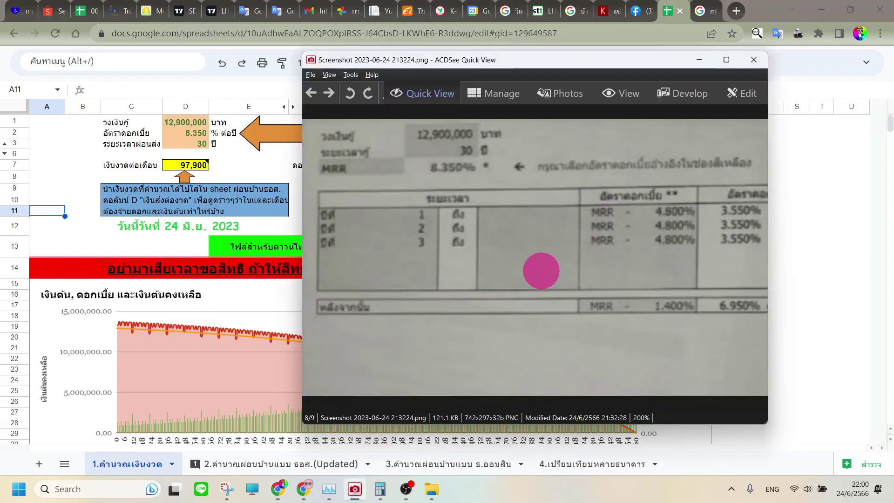
drag(577, 238, 535, 242)
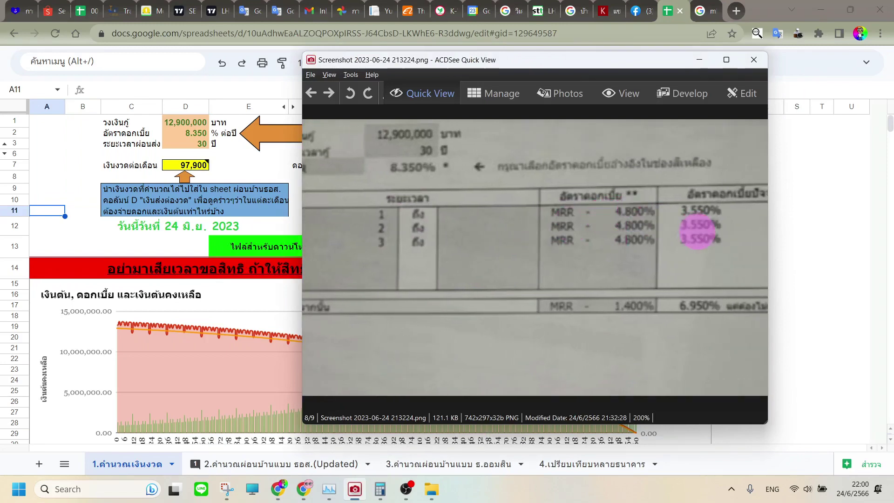
drag(638, 233, 635, 217)
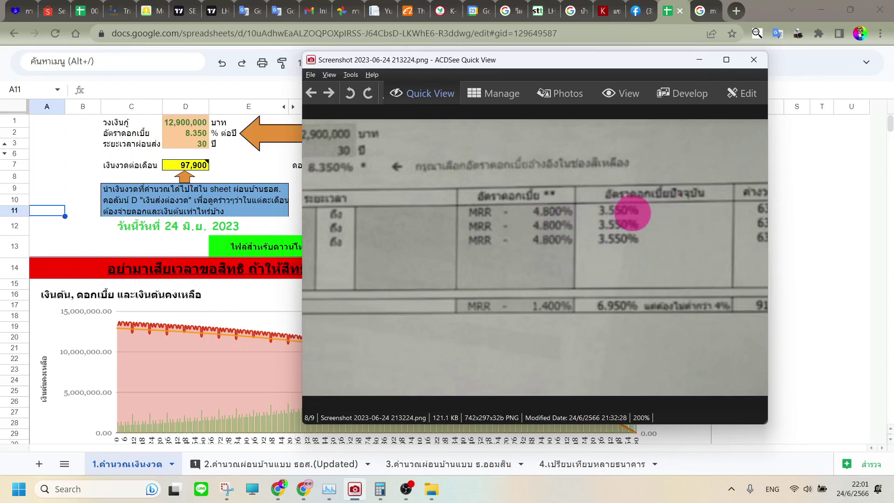
drag(523, 210, 568, 214)
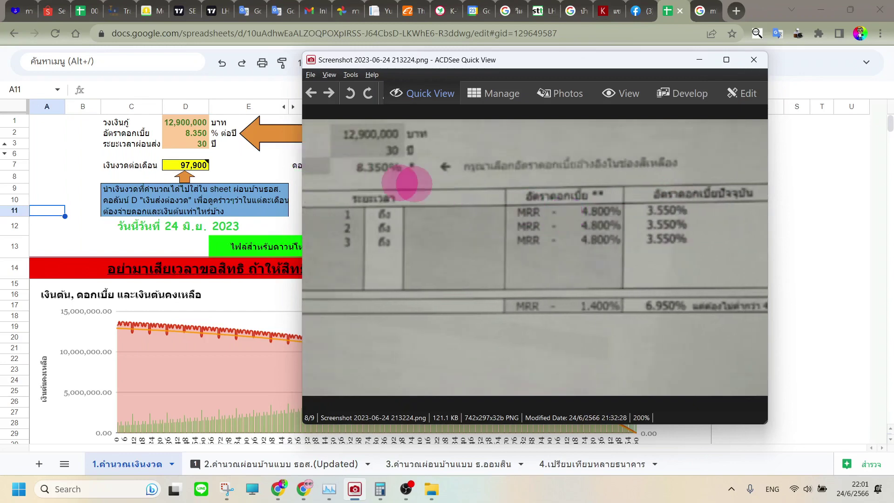
drag(659, 215, 631, 219)
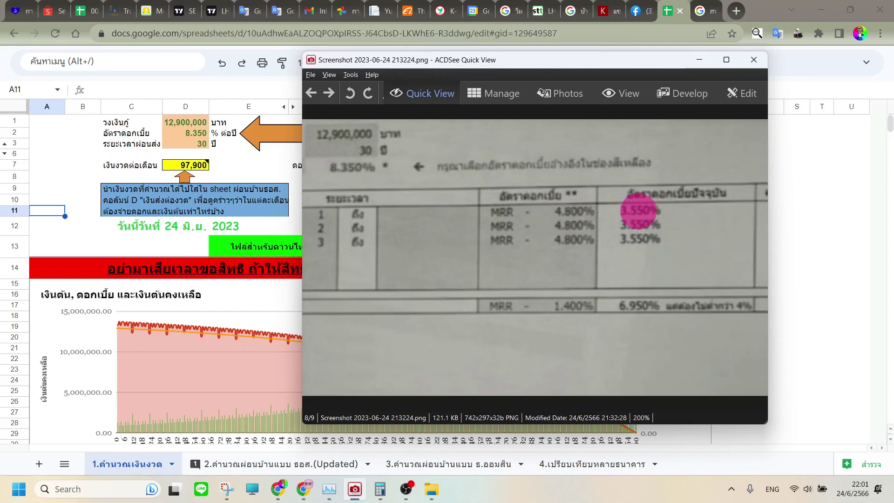
Step: Consult the current-rate column of the loan-terms screenshot and set the interest rate (อัตราดอกเบี้ย) in cell D2 to 4.55
click(191, 133)
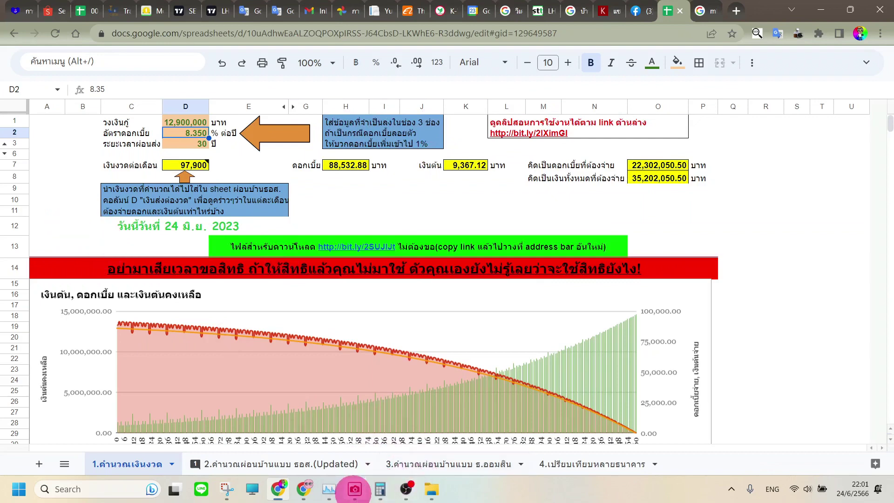
click(355, 489)
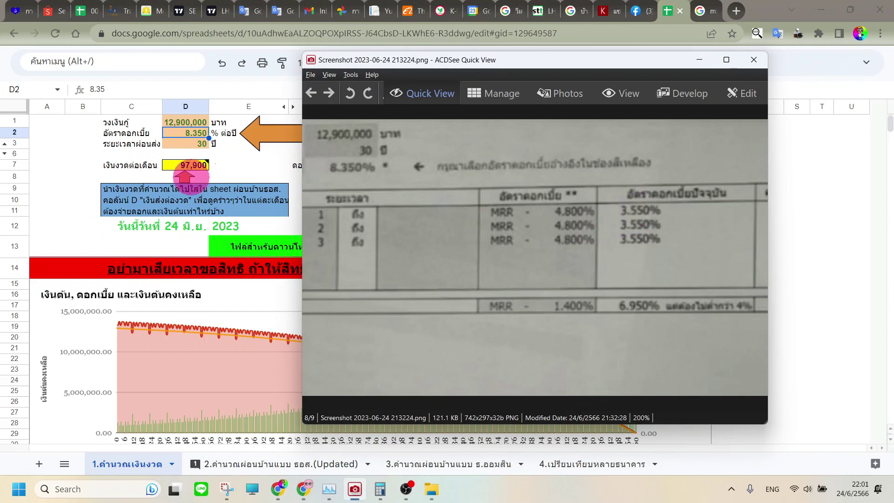
click(75, 157)
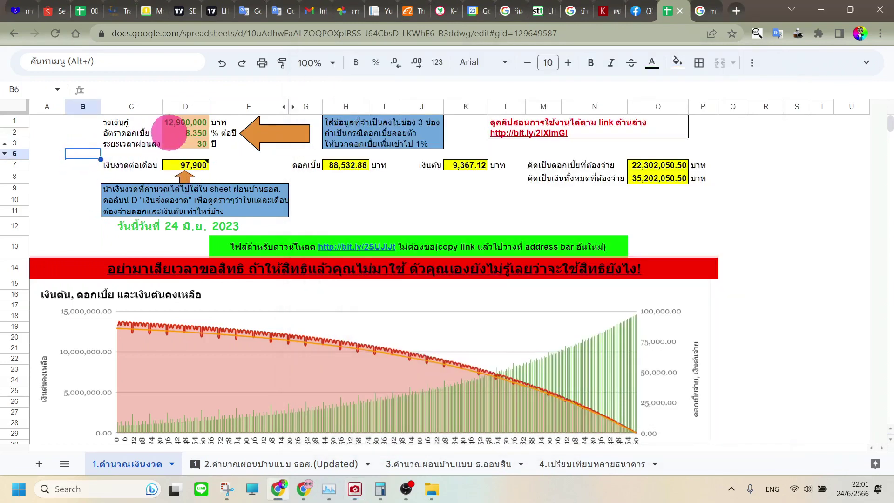
click(169, 133)
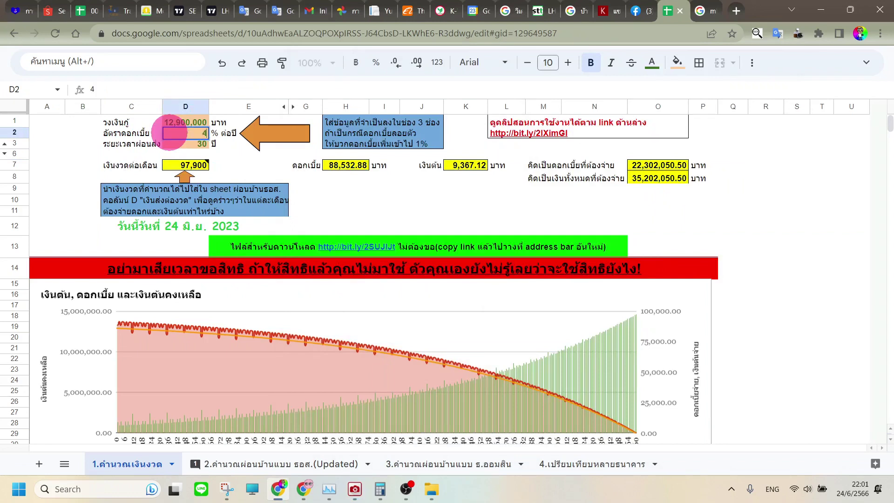
key(Return)
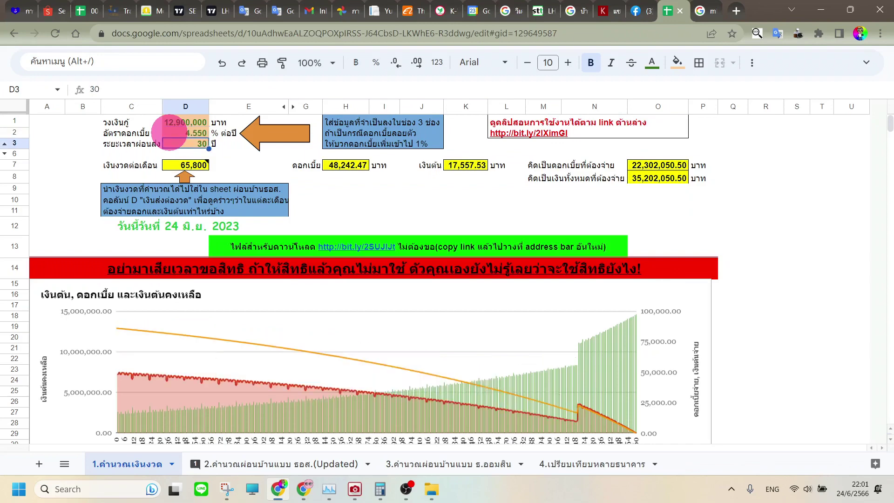
Step: Compare the calculator's monthly instalment (เงินงวดต่อเดือน) with the current-rate and instalment columns of the loan-terms screenshot
click(354, 489)
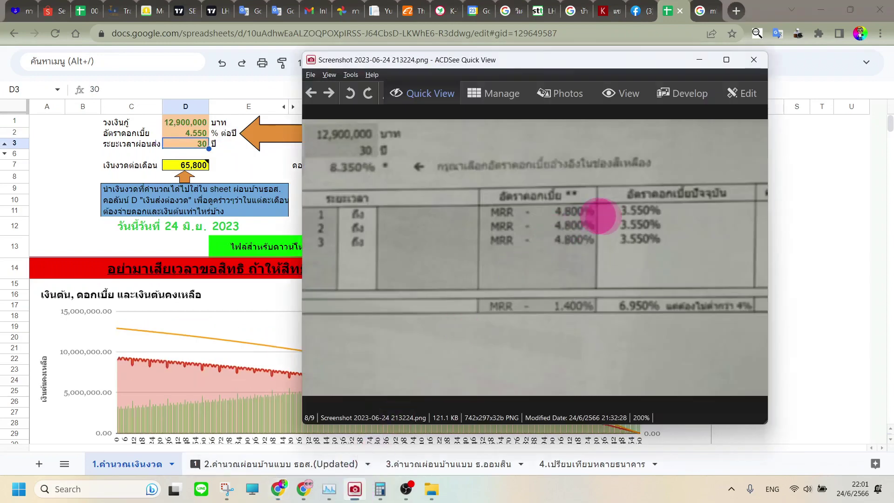
click(55, 175)
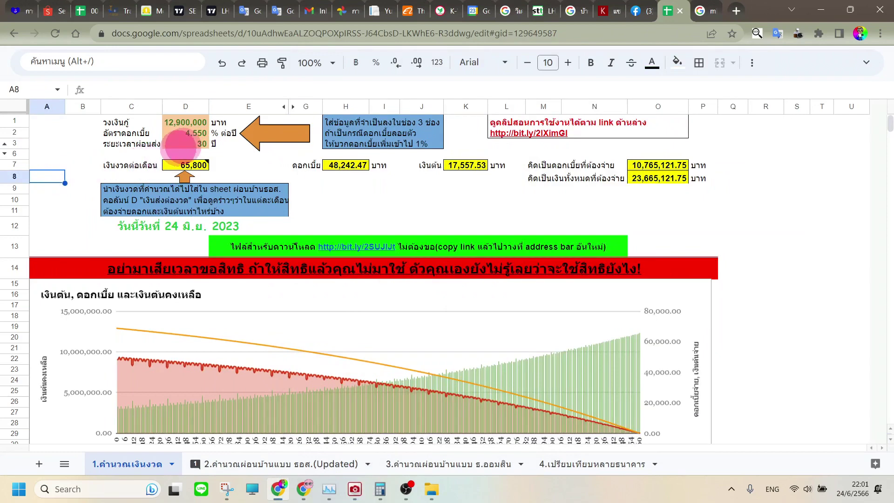
click(189, 134)
click(194, 145)
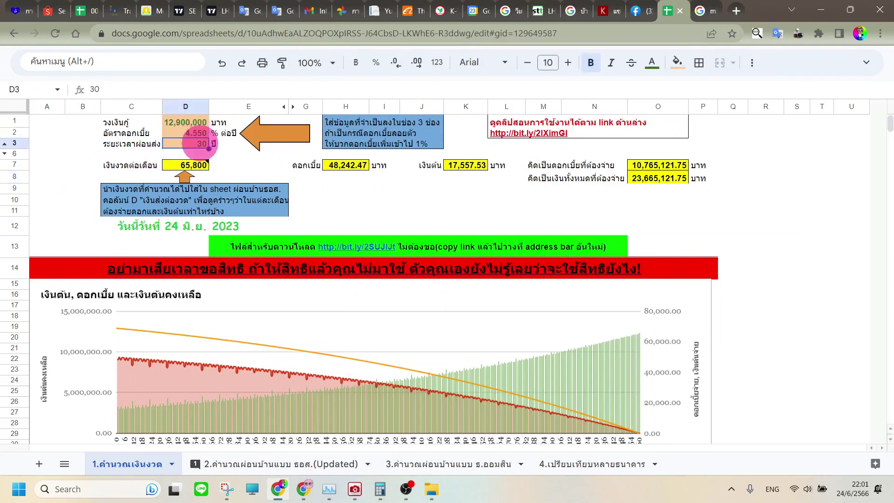
mouse_move(190, 165)
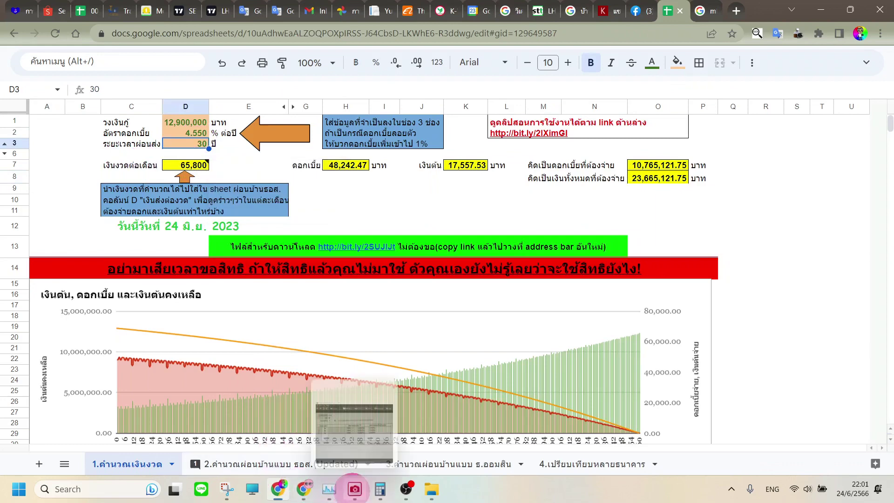
click(355, 489)
drag(614, 289, 489, 259)
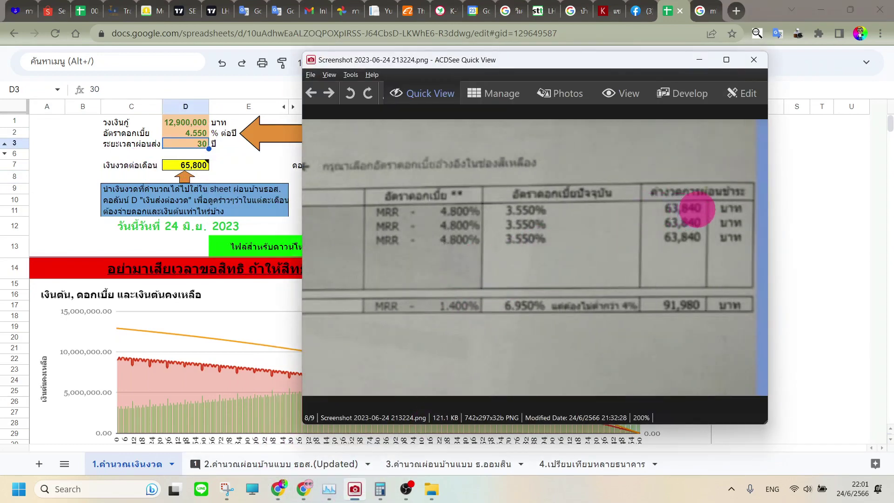
click(234, 171)
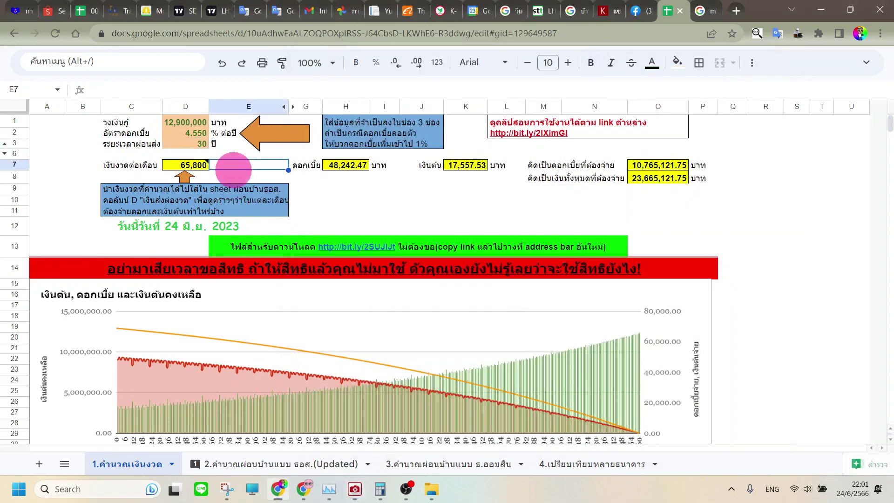
click(80, 176)
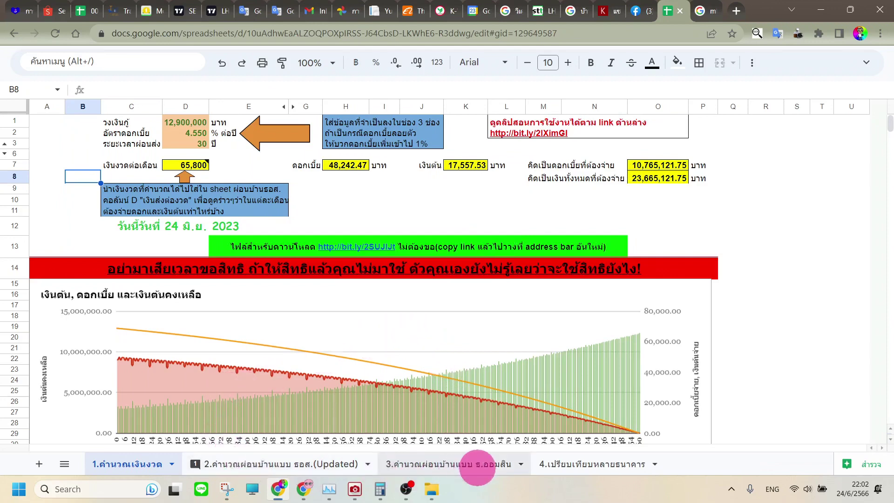
Step: Open the sheet 3.คำนวณผ่อนบ้านแบบ ธ.ออมสิน and examine the opening balance in H2 and the payment dates from C2
click(485, 463)
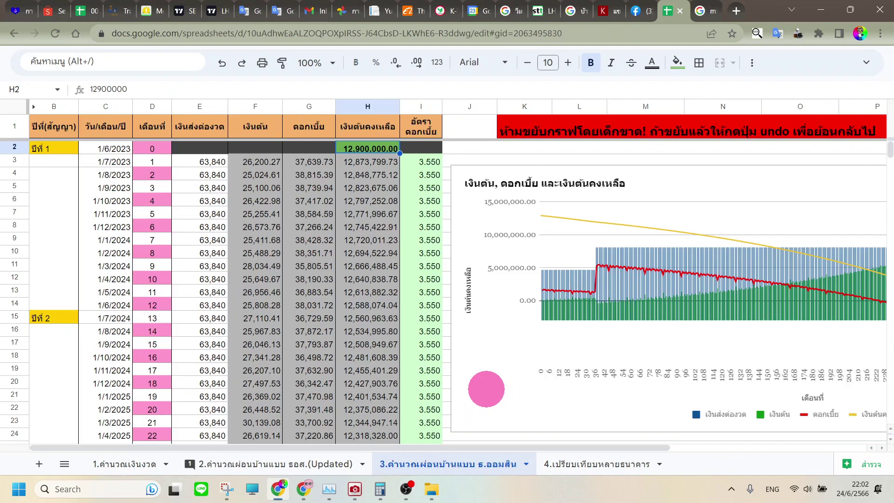
click(364, 186)
click(366, 147)
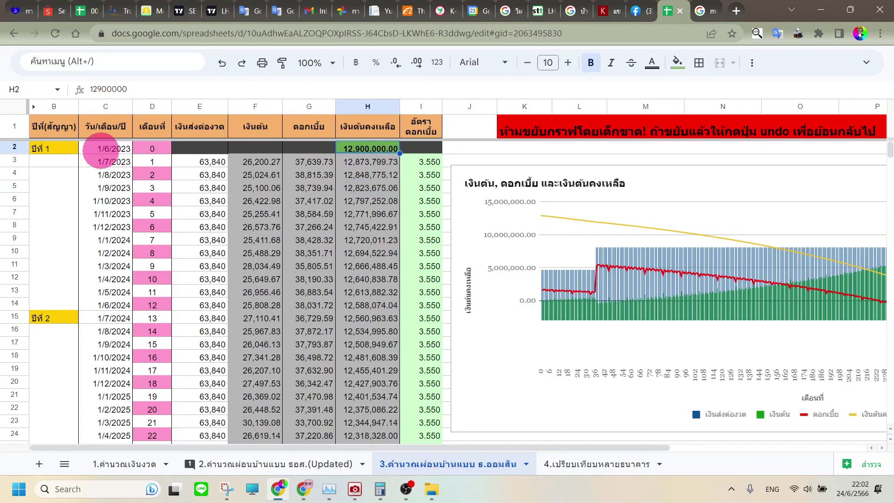
click(101, 151)
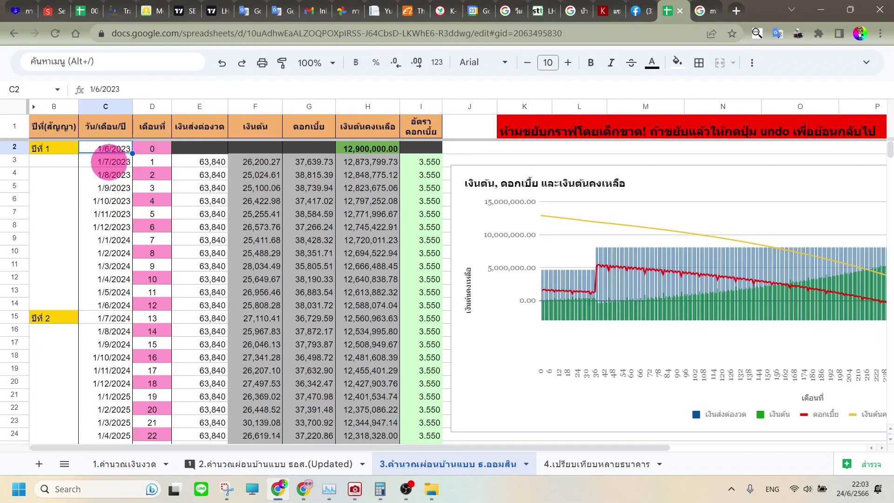
click(44, 213)
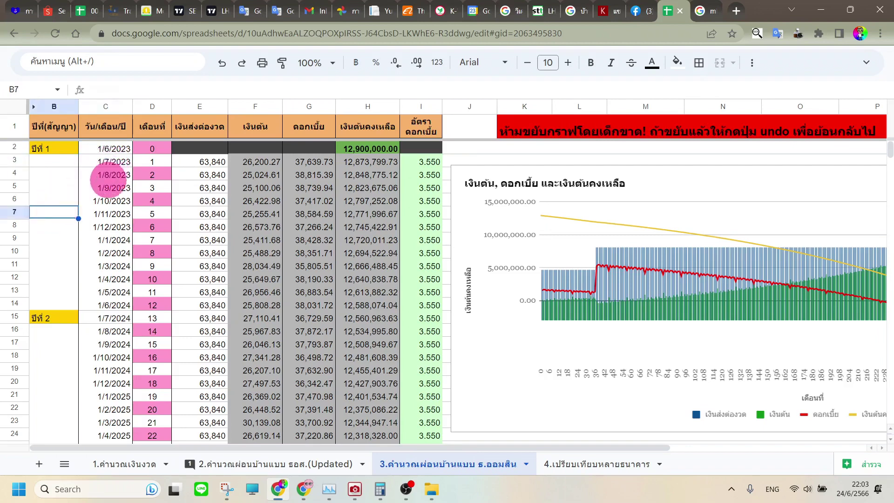
click(67, 176)
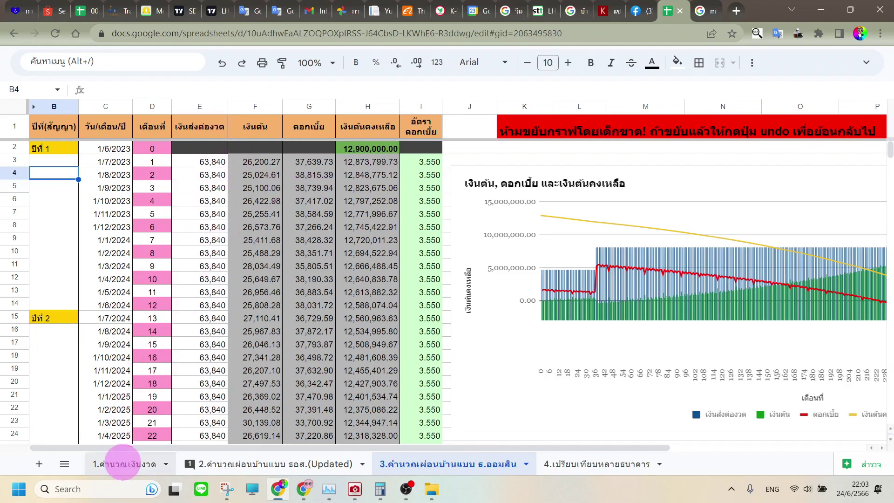
Step: Compare the calculator's instalment and the screenshot's instalment column with the ธ.ออมสิน schedule's monthly payments through the start of year 4
click(122, 462)
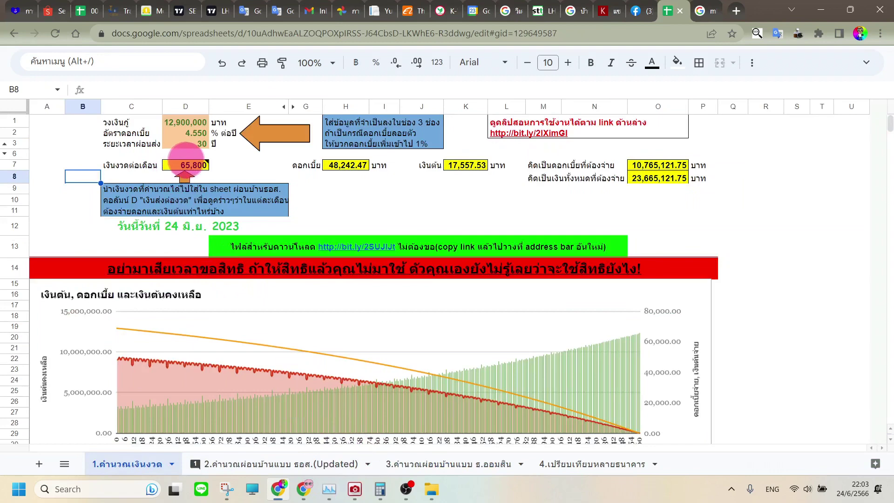
click(355, 489)
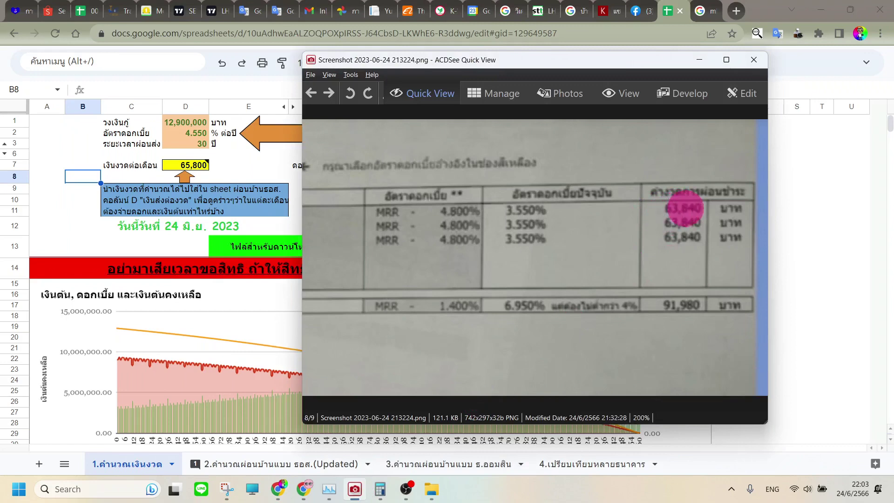
click(405, 462)
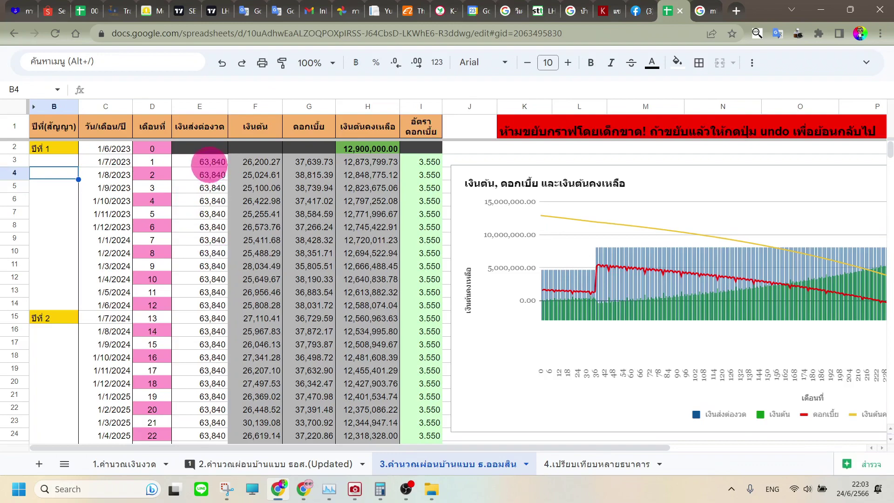
scroll(209, 166, down, 7)
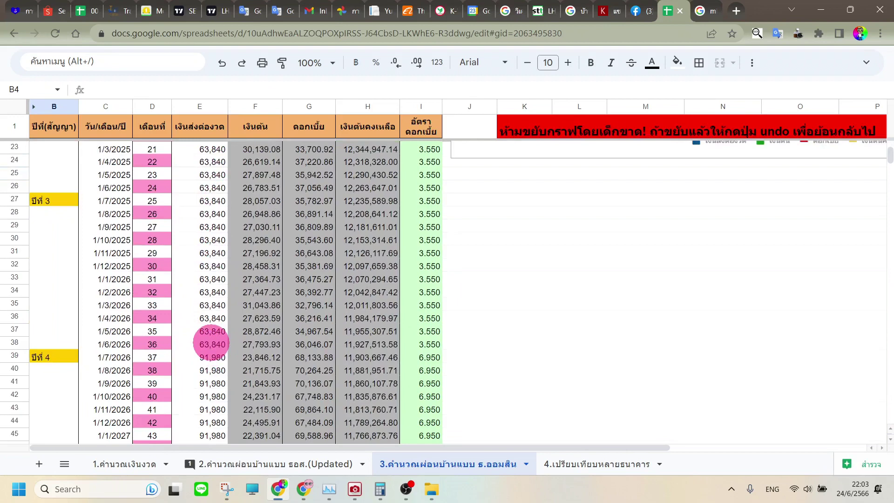
Step: Compare the rate and monthly instalment in 1.คำนวณเงินงวด with the current-rate and instalment columns of the loan-terms screenshot
click(211, 344)
scroll(212, 344, up, 7)
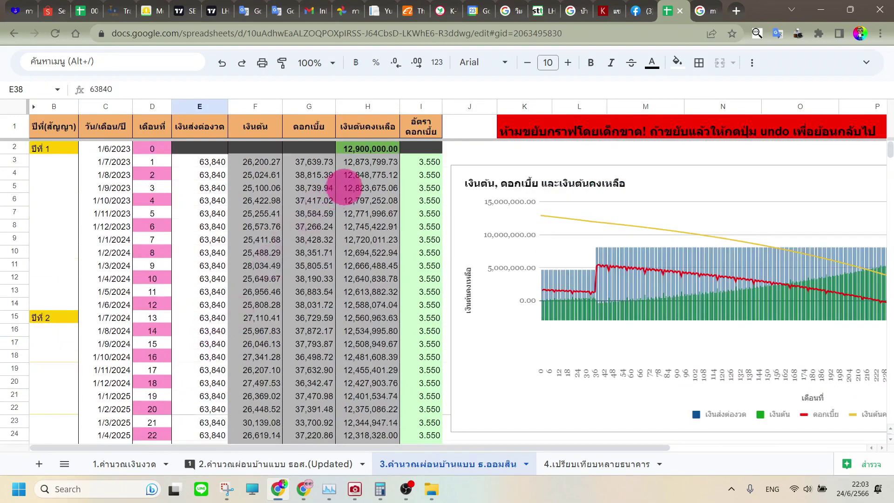
click(126, 462)
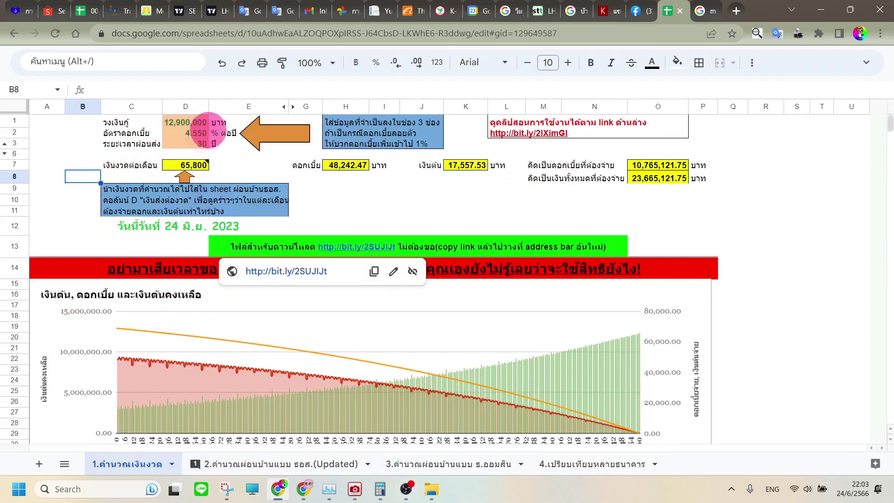
mouse_move(407, 489)
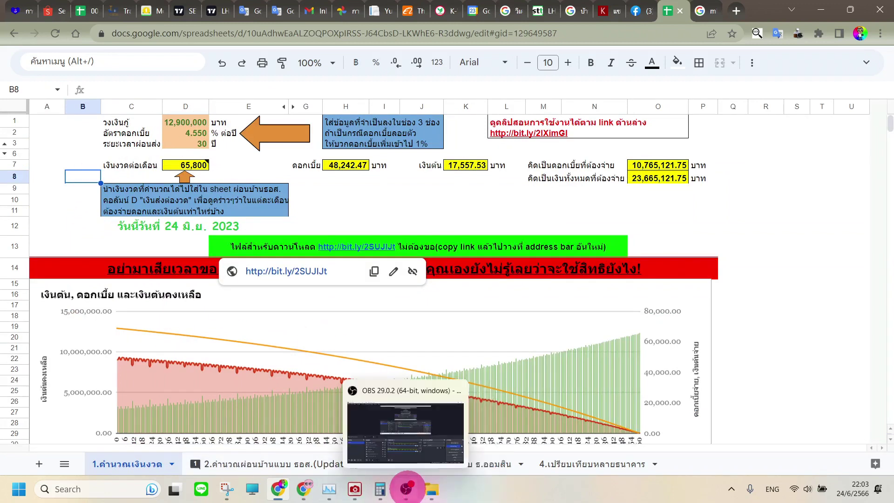
click(355, 489)
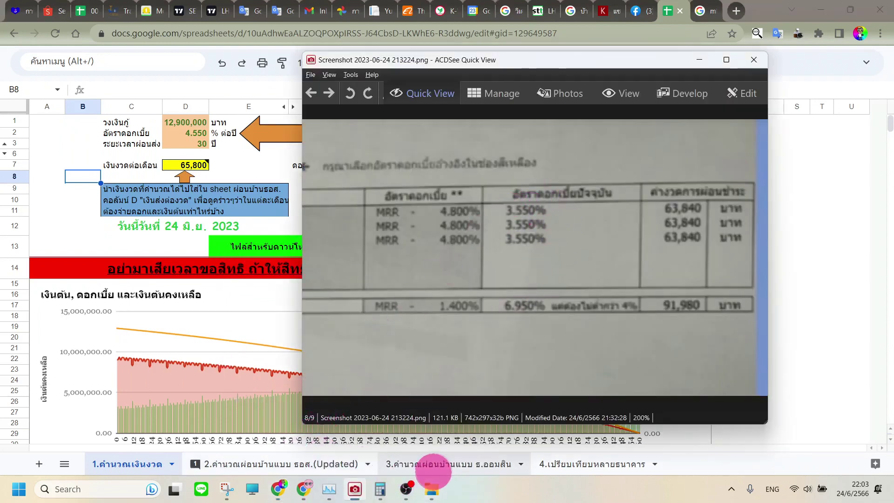
Step: Check the interest rates (อัตราดอกเบี้ย) in the 3.คำนวณผ่อนบ้านแบบ ธ.ออมสิน schedule from I3 through I38
click(440, 464)
click(440, 464)
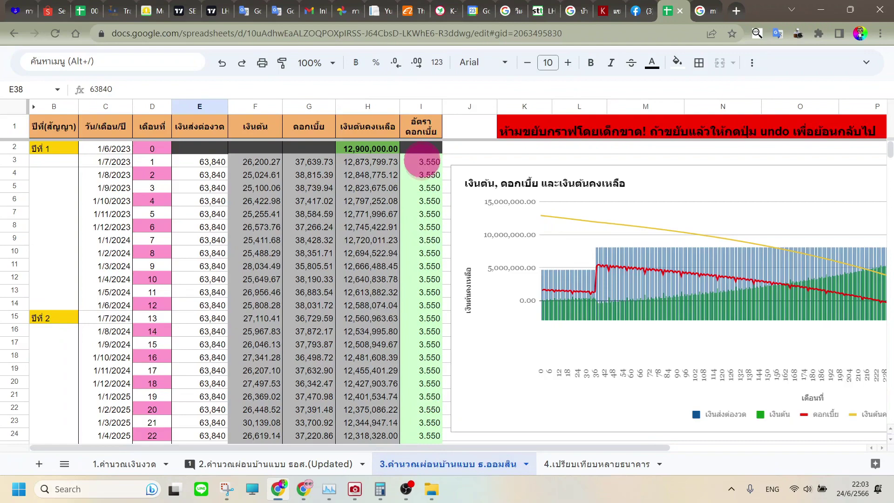
click(421, 161)
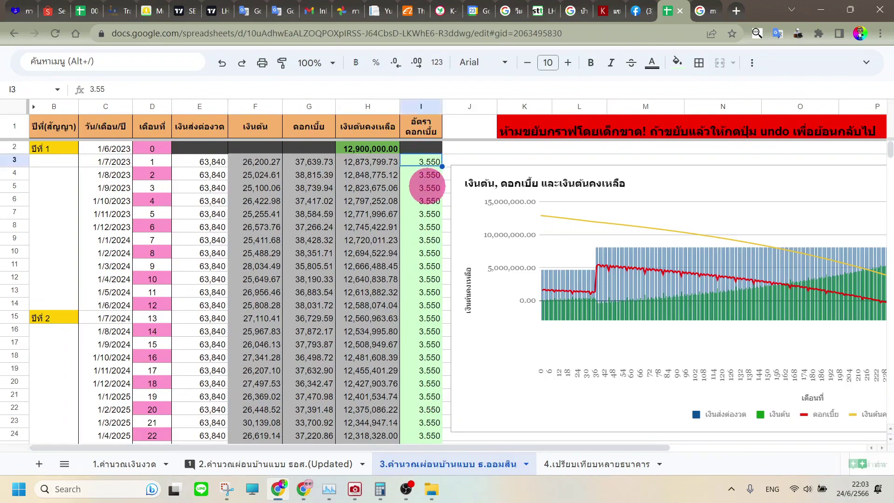
scroll(426, 186, down, 7)
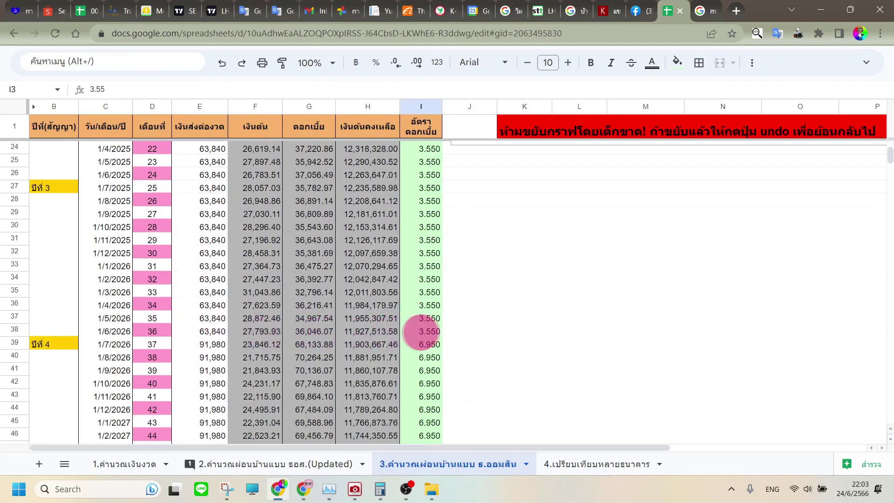
click(428, 332)
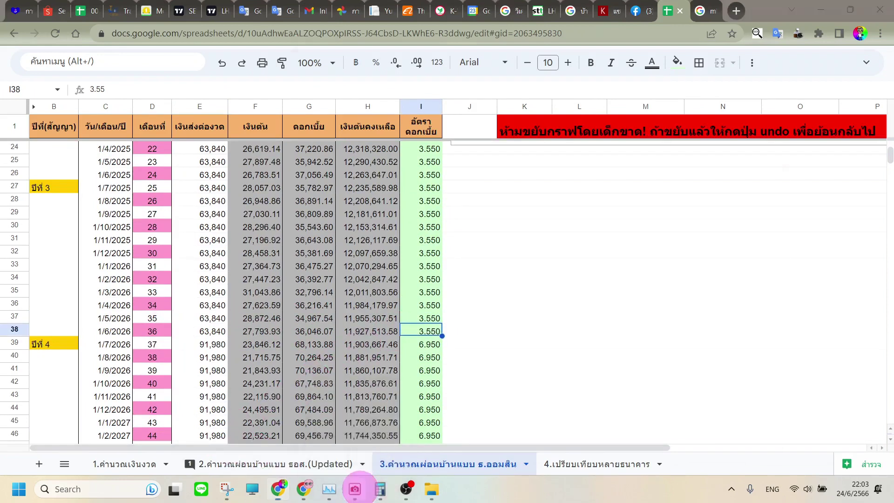
Step: Examine the loan-terms screenshot's row for the period after year 3, including its MRR discount, current rate and instalment
click(354, 489)
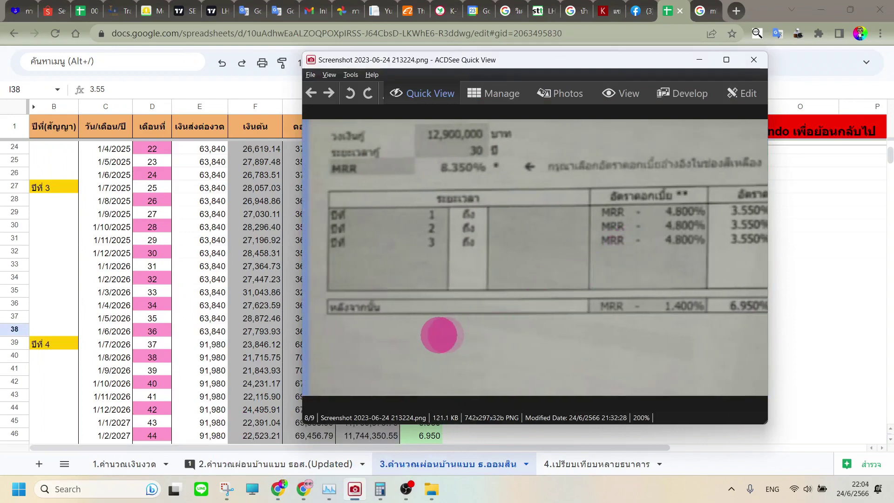
drag(545, 344, 506, 332)
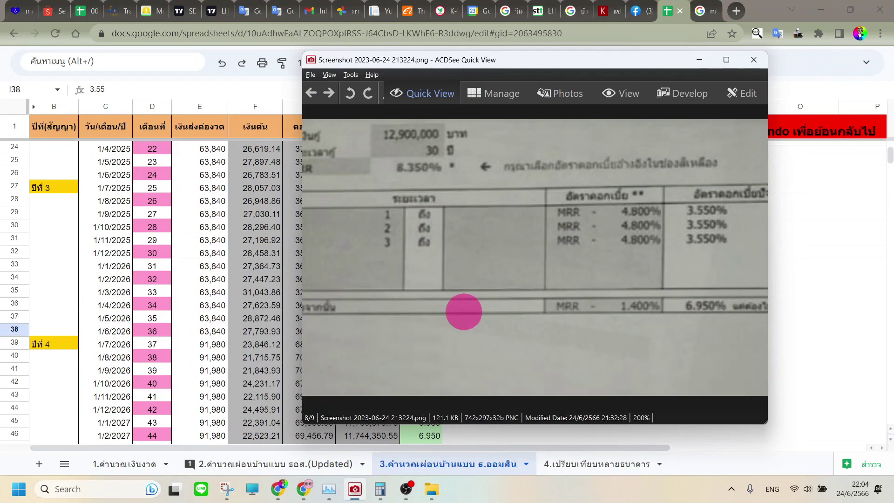
drag(561, 339, 487, 331)
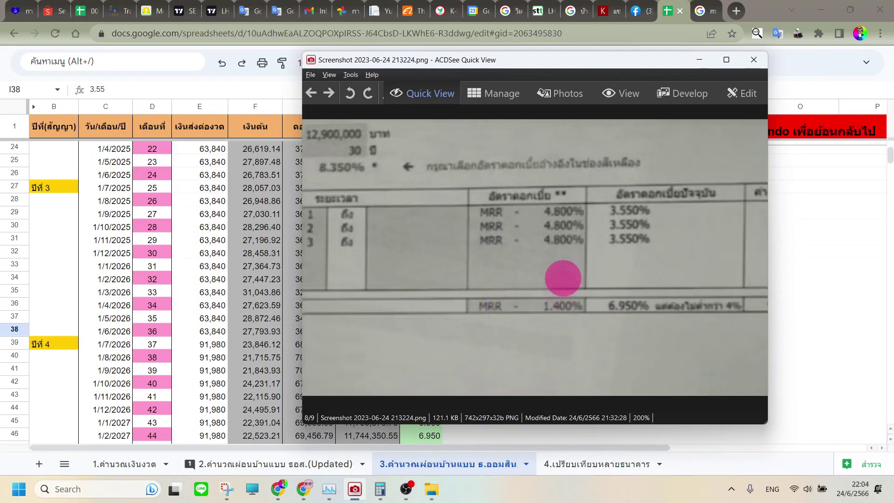
drag(596, 323, 511, 324)
drag(577, 315, 551, 313)
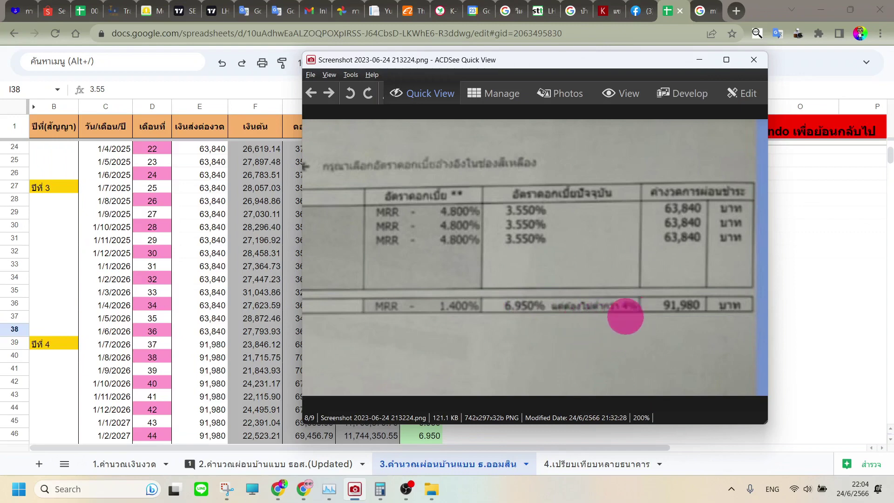
drag(540, 312, 579, 309)
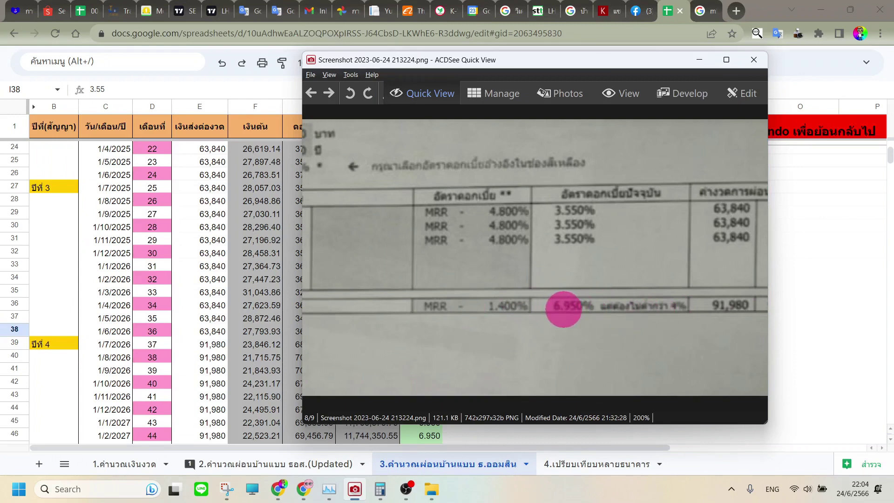
Step: Return to the sheet 1.คำนวณเงินงวด and set the interest rate (อัตราดอกเบี้ย) in cell D2 to 7.95
click(193, 240)
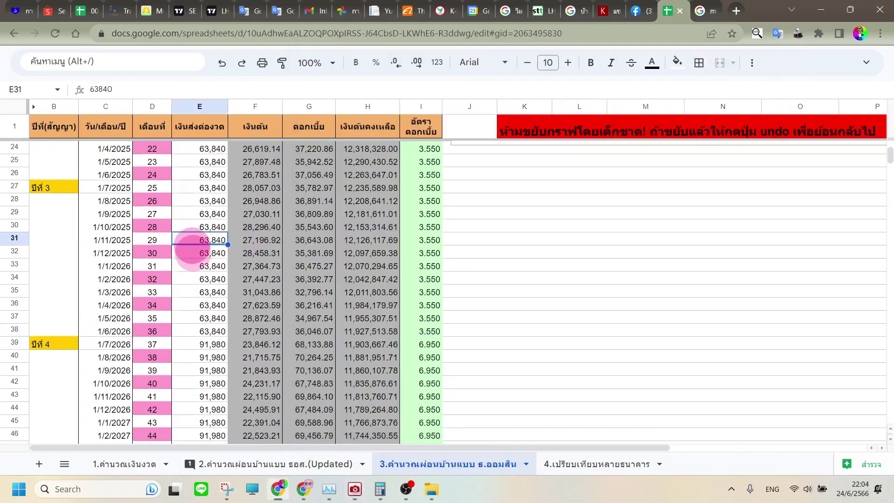
click(123, 465)
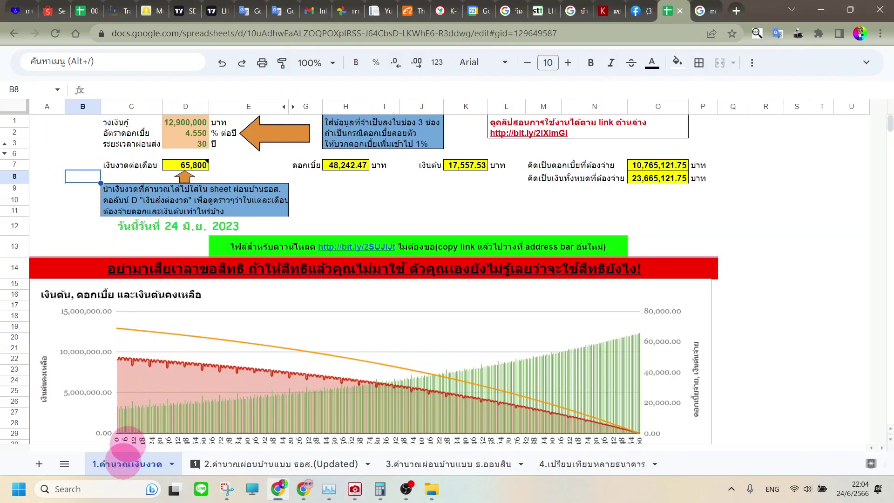
click(185, 134)
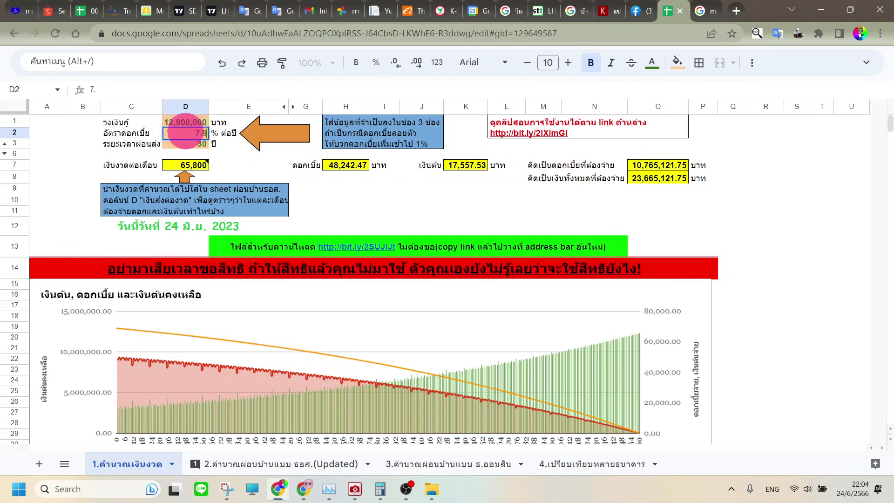
key(Return)
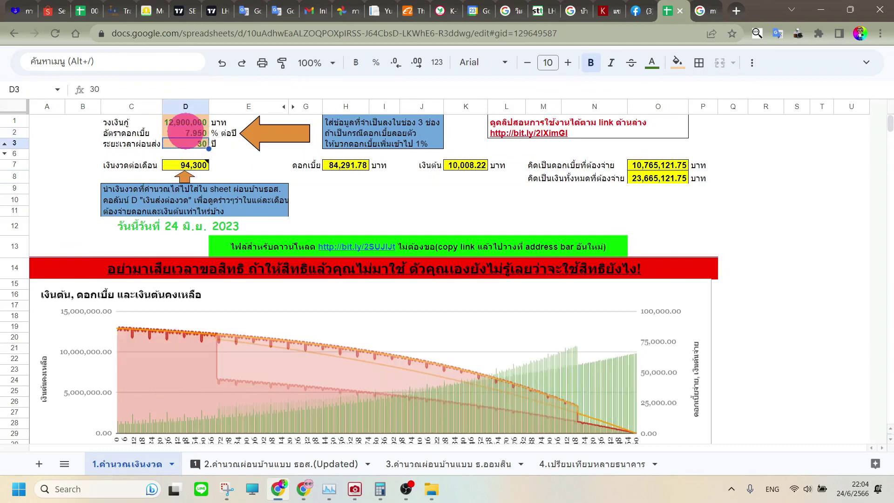
Step: Compare the calculator's monthly instalment (เงินงวดต่อเดือน) with the after-year-3 instalment in the loan-terms screenshot
mouse_move(184, 173)
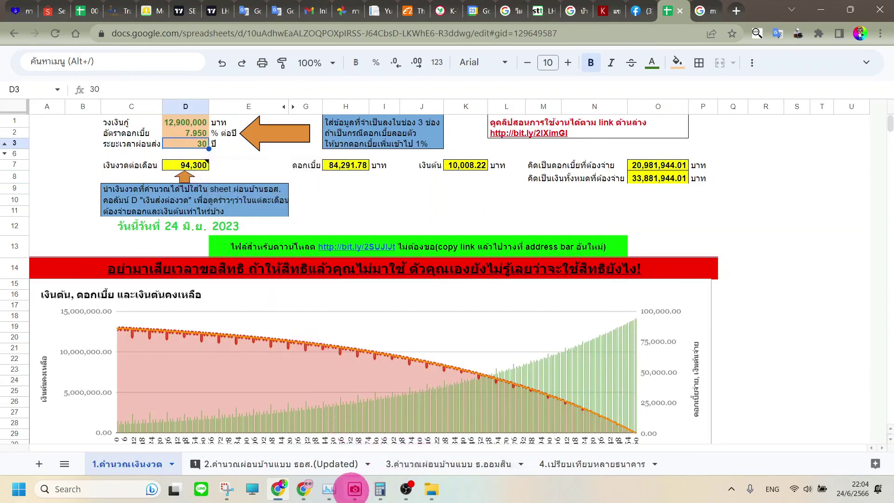
click(352, 488)
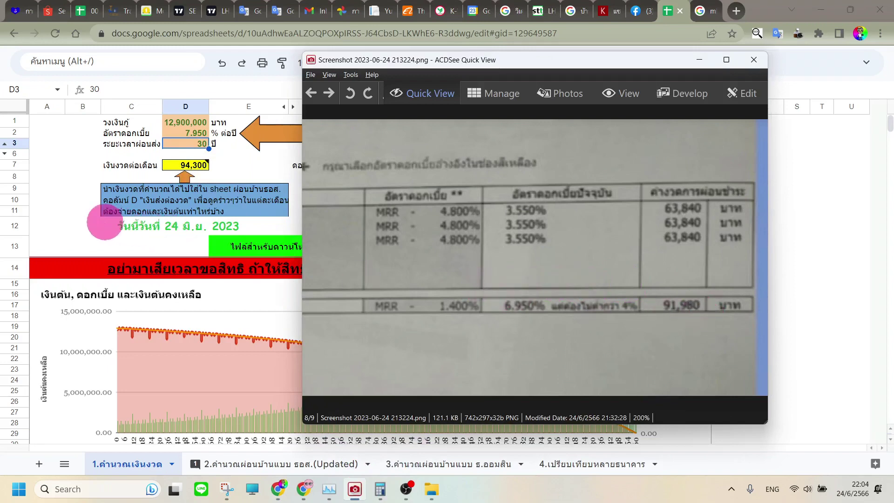
click(105, 222)
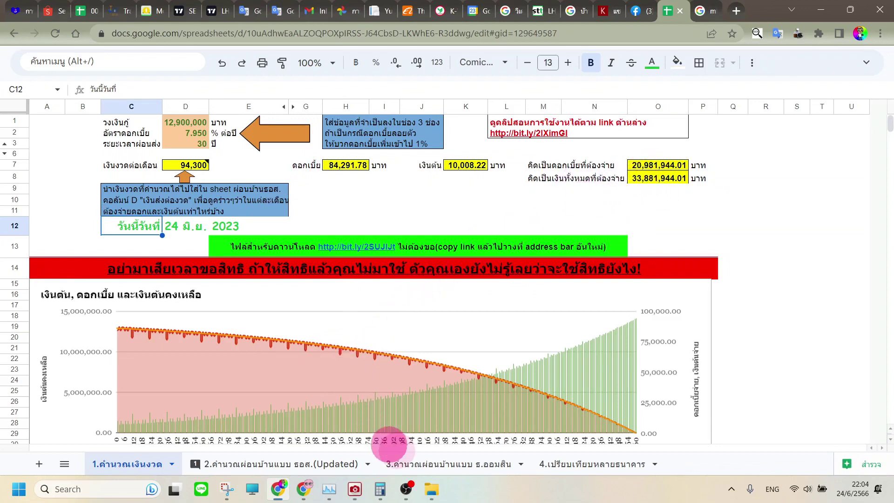
Step: Compare the first year-4 instalment in E39 of the ธ.ออมสิน schedule with the last instalment row of the loan-terms screenshot
click(423, 465)
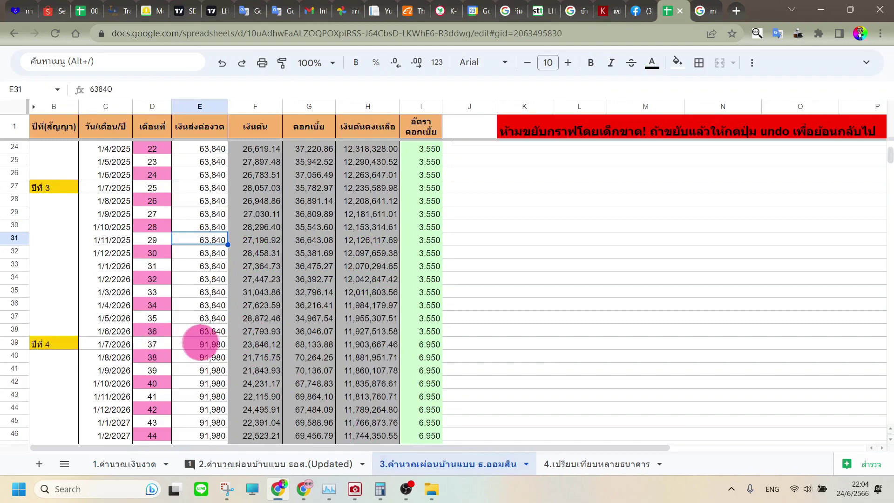
click(208, 344)
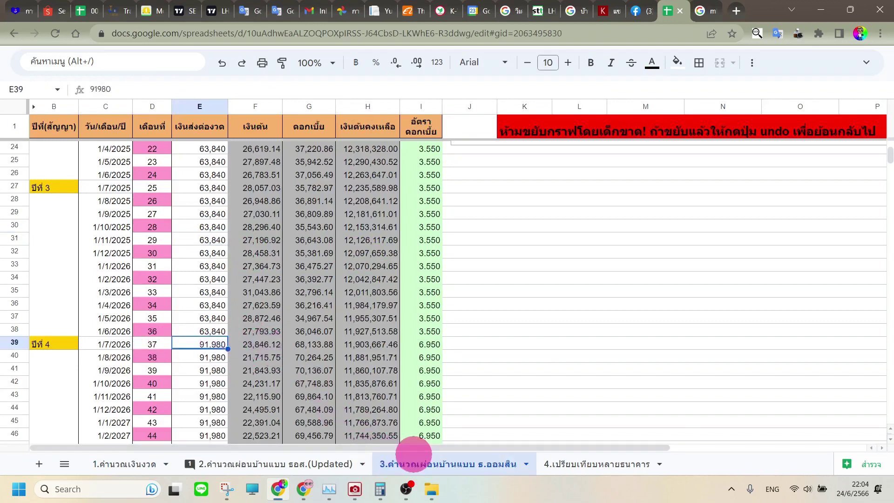
click(353, 489)
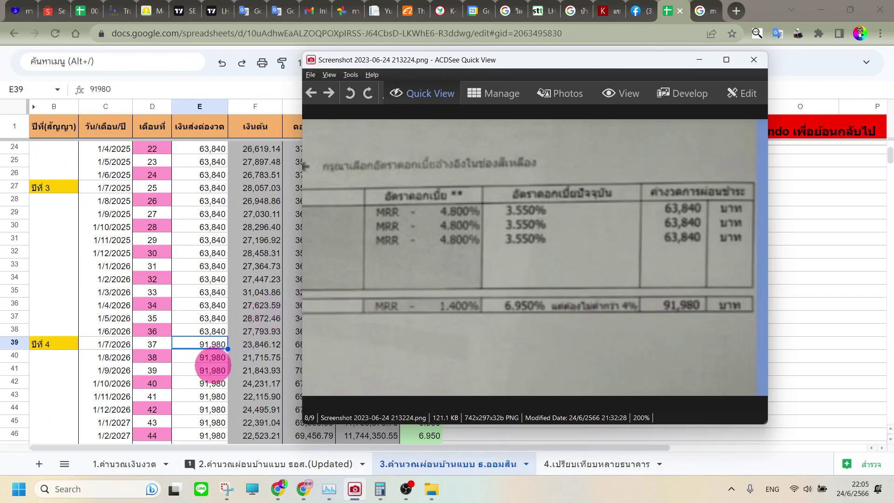
click(209, 369)
click(209, 344)
Step: Review the schedule's instalments (เงินส่งต่องวด) from year 4 down to month 360, and return to the start of year 4
scroll(208, 344, down, 17)
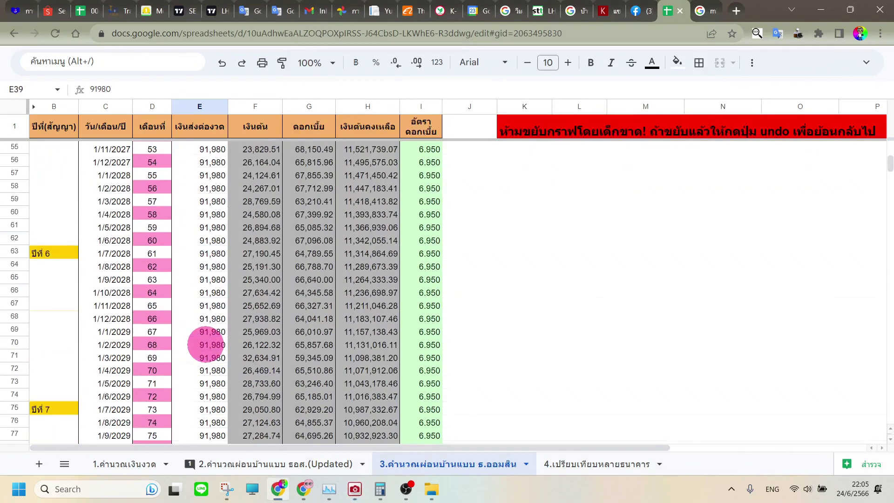
scroll(208, 345, down, 20)
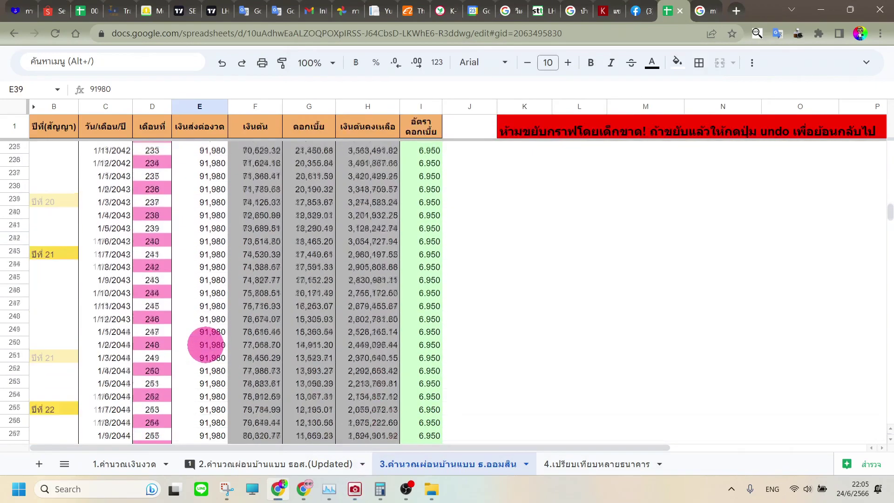
scroll(206, 344, down, 13)
scroll(207, 345, up, 19)
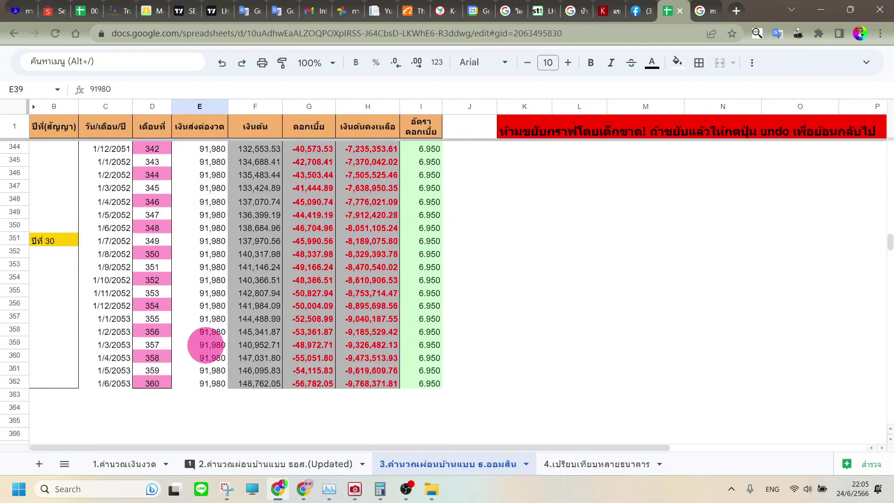
scroll(207, 344, up, 20)
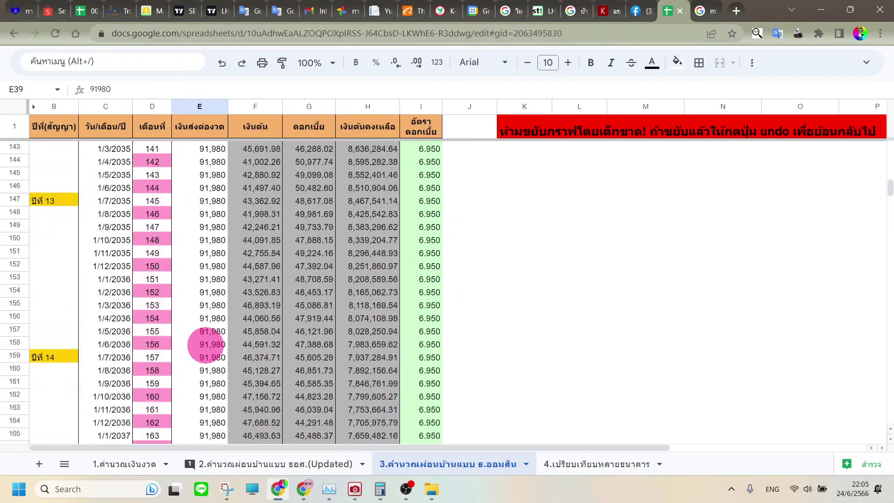
scroll(206, 344, up, 20)
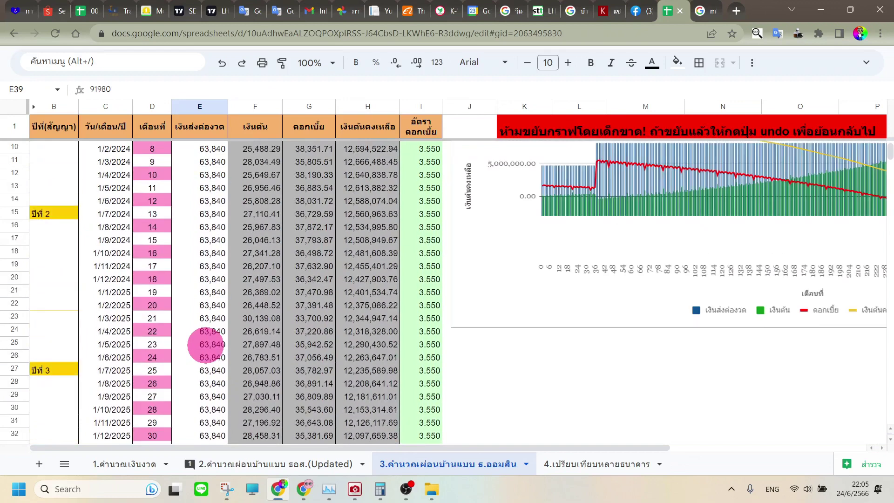
scroll(206, 345, down, 4)
scroll(207, 344, down, 2)
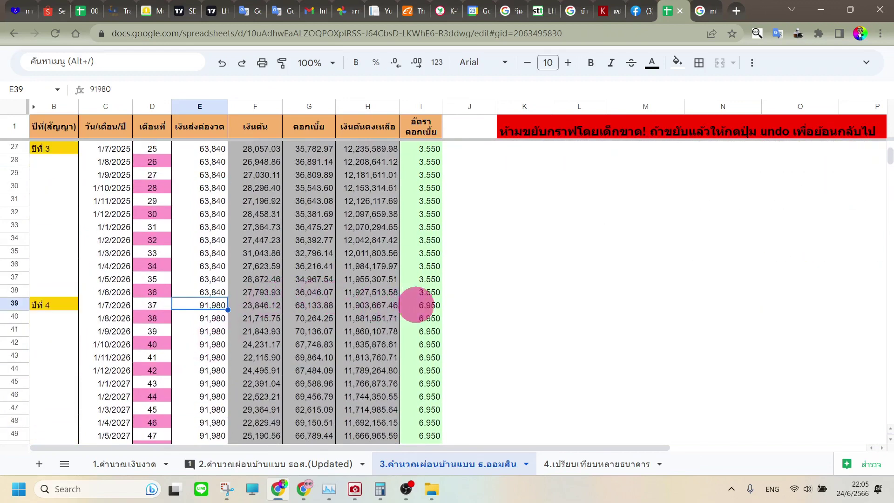
Step: Compare the interest rates (อัตราดอกเบี้ย) for months 36 and 37 in I38 and I39 with the rates in the loan-terms screenshot
click(426, 292)
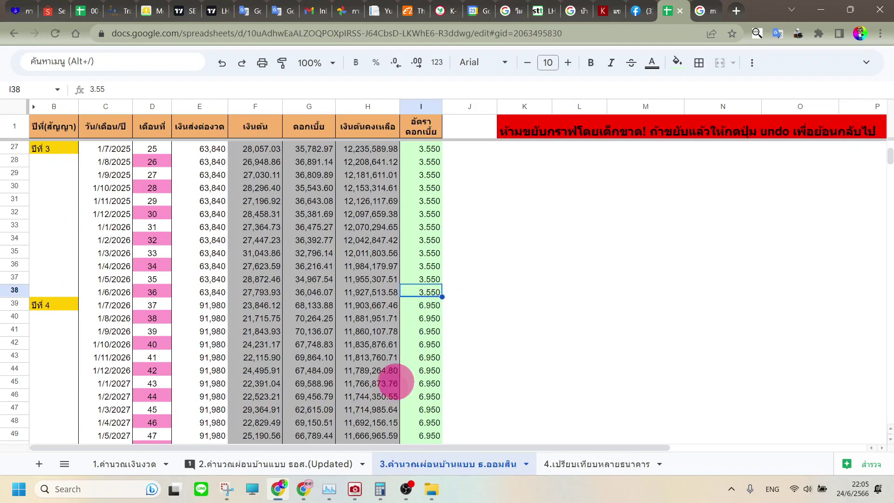
click(354, 489)
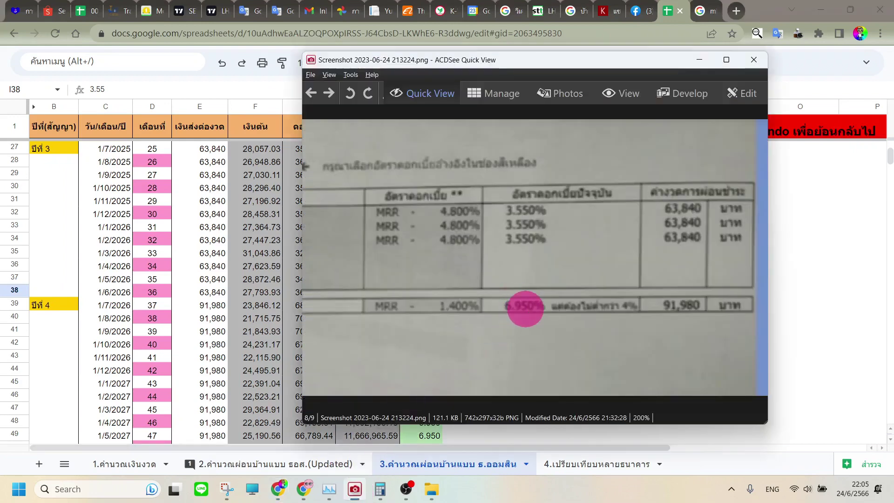
drag(391, 307, 525, 294)
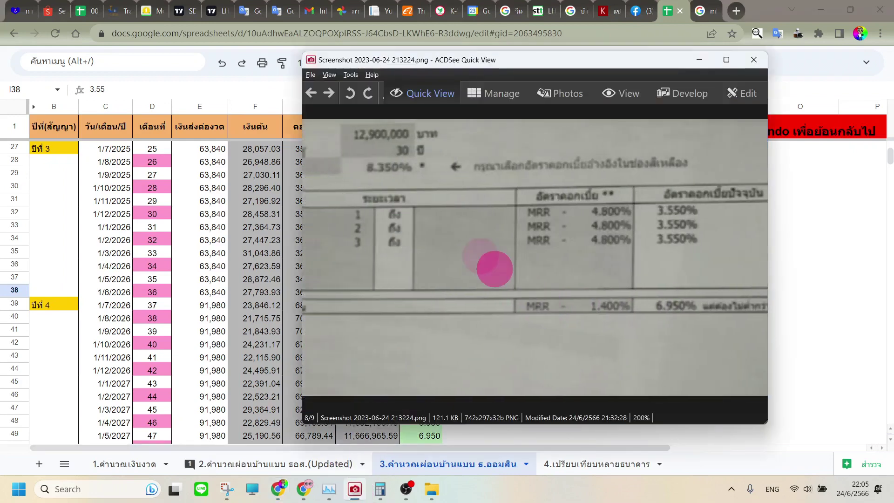
click(129, 328)
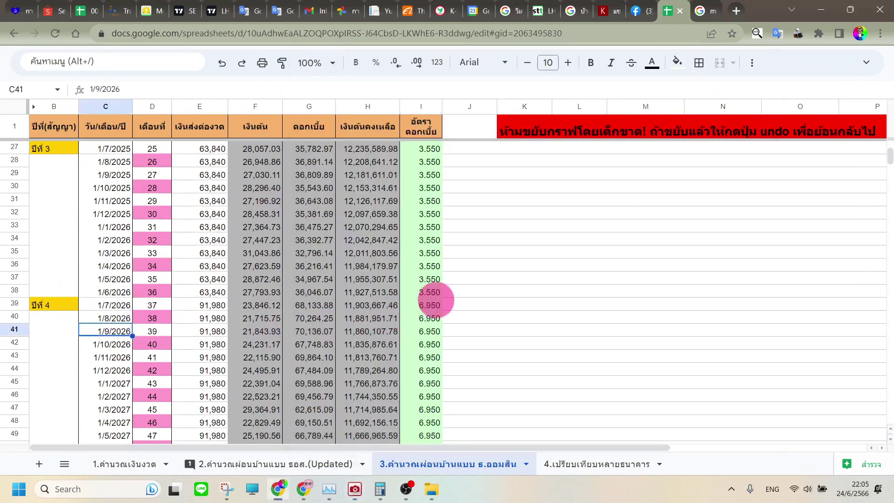
click(427, 305)
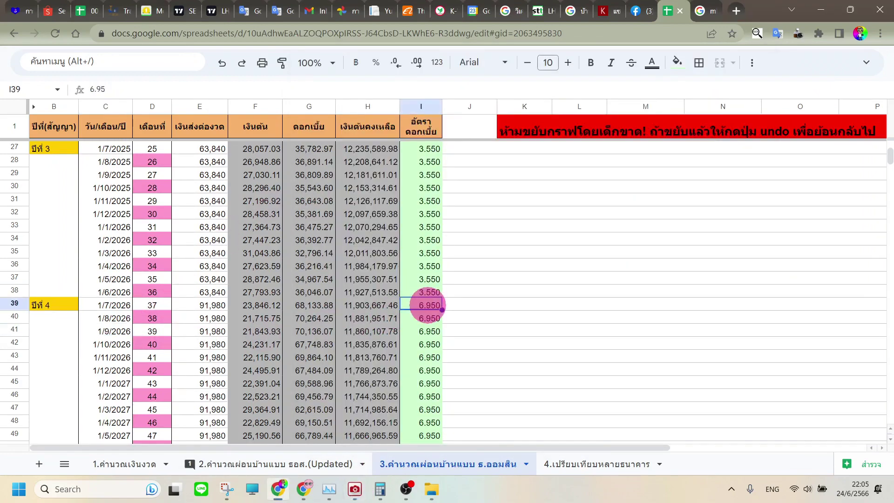
Step: Check the schedule's interest-rate column from the start of year 4 down to month 360
scroll(427, 305, down, 20)
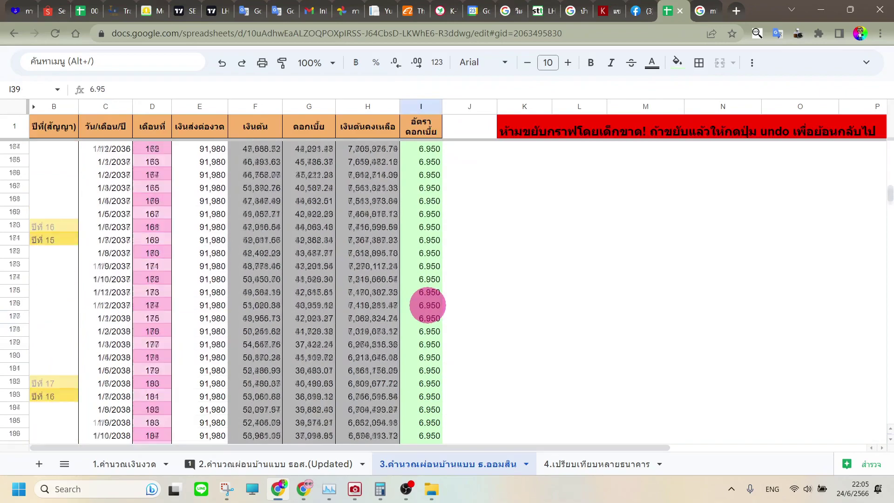
scroll(427, 305, down, 20)
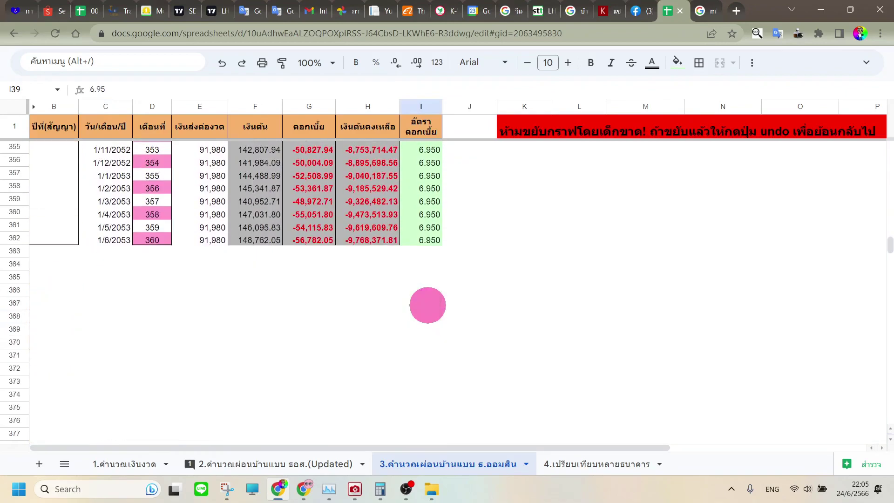
scroll(427, 305, down, 2)
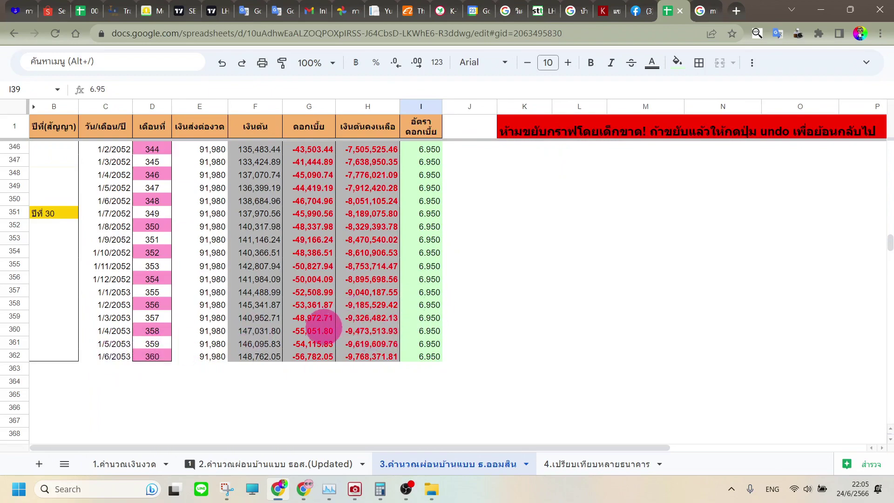
Step: Find the month in which the remaining principal (เงินต้นคงเหลือ) runs out and check that row's interest, month number and date
scroll(321, 327, up, 5)
scroll(324, 327, up, 20)
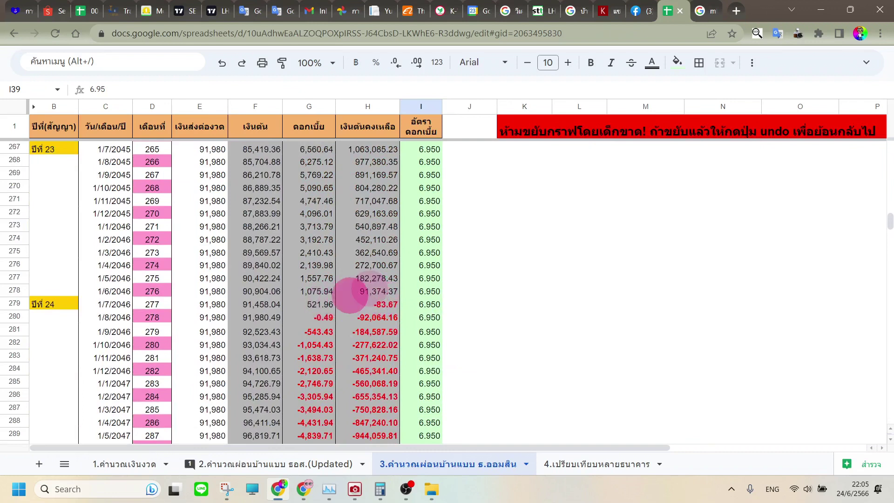
click(320, 304)
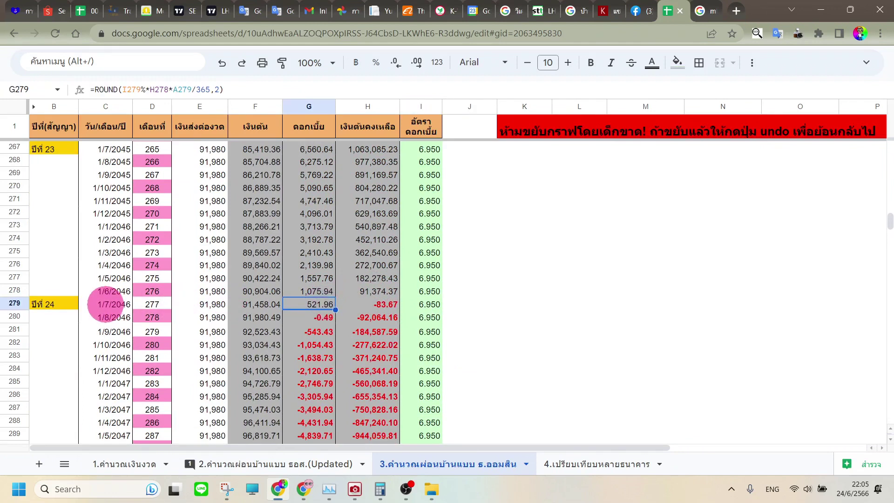
click(157, 304)
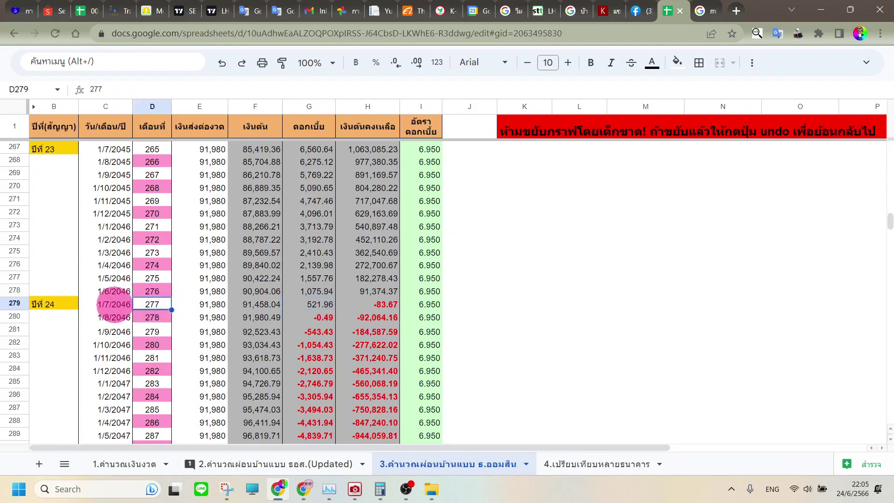
click(114, 305)
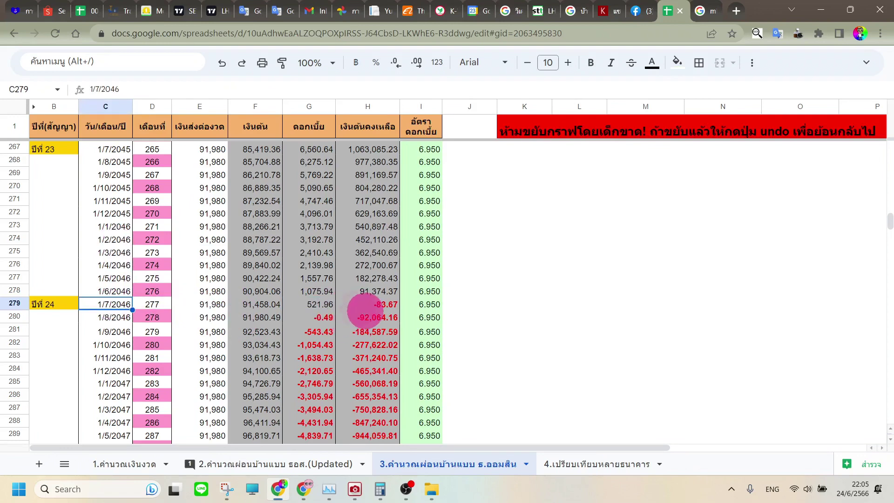
Step: Total the principal (เงินต้น) and interest (ดอกเบี้ย) paid from month 1 to month 276 by selecting F3:G278
drag(315, 293, 373, 227)
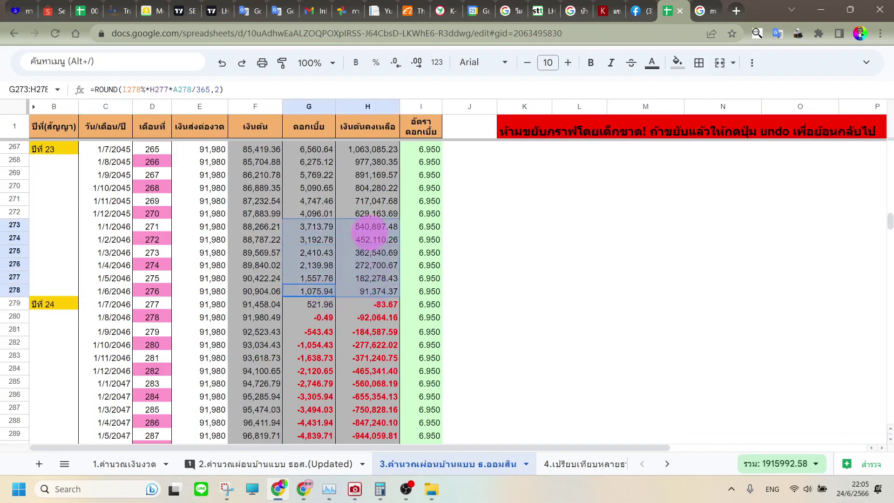
click(272, 278)
drag(263, 291, 316, 294)
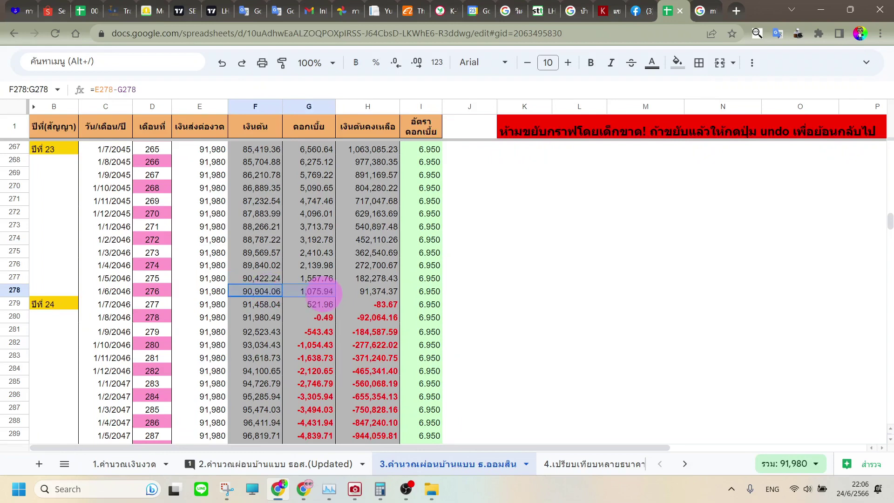
drag(325, 290, 320, 162)
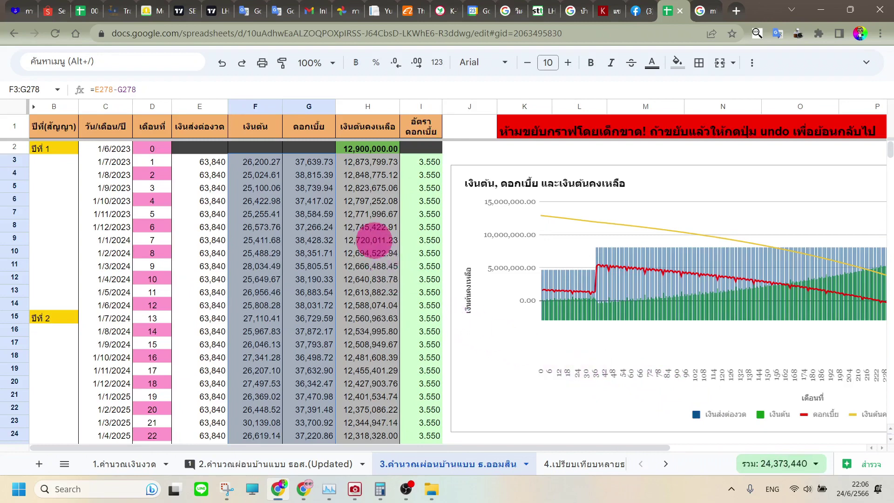
Step: Review the principal and interest amounts across the first three years, and return to the top of the schedule
scroll(372, 235, down, 1)
scroll(295, 240, up, 1)
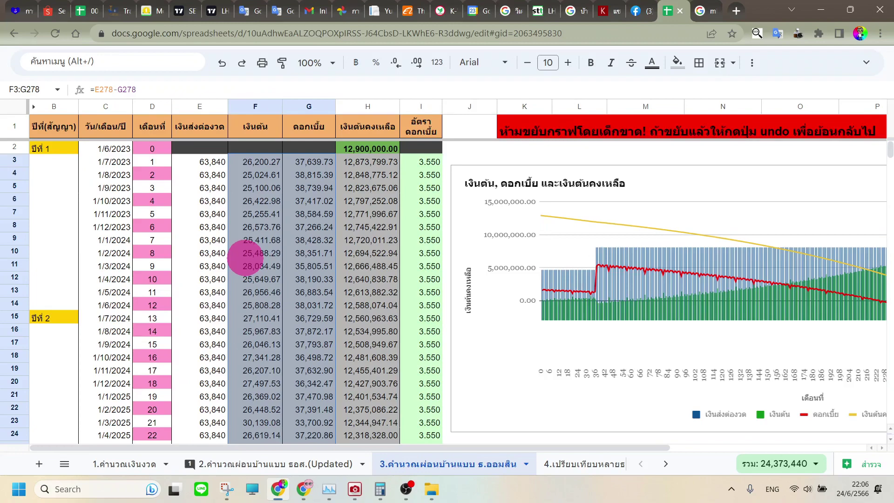
scroll(245, 257, down, 2)
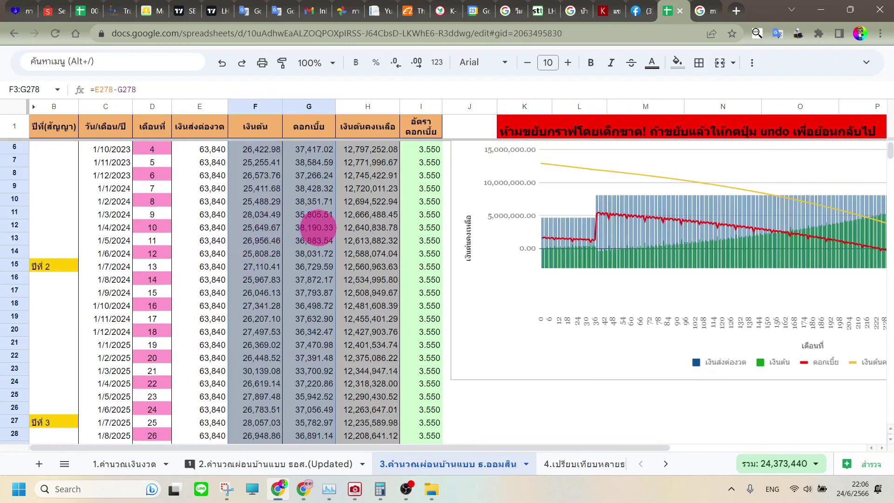
scroll(315, 223, down, 2)
scroll(317, 227, down, 2)
click(307, 188)
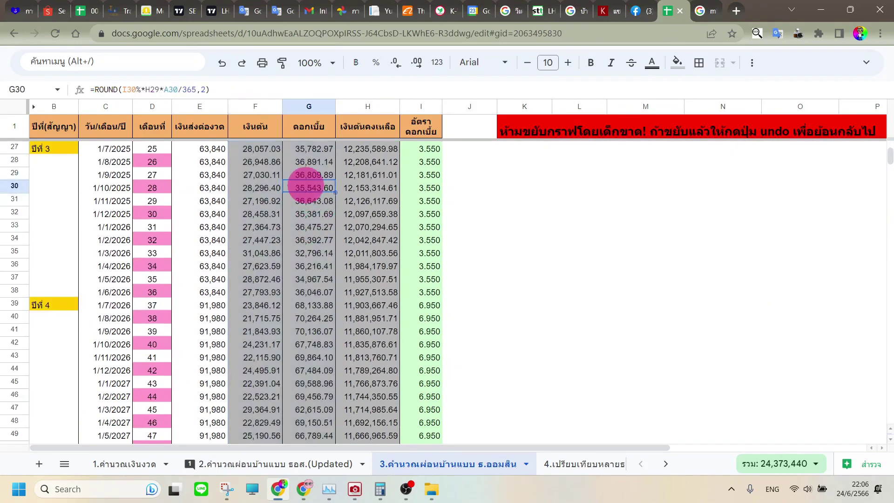
scroll(309, 279, up, 6)
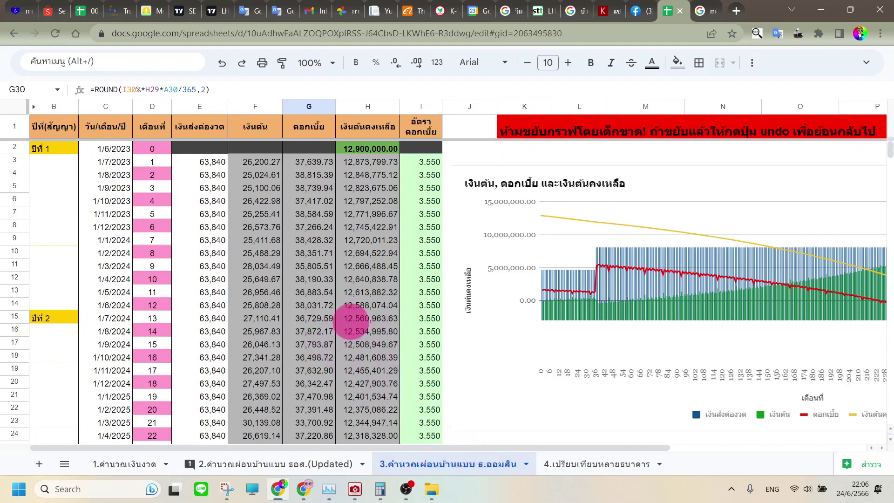
scroll(352, 320, down, 4)
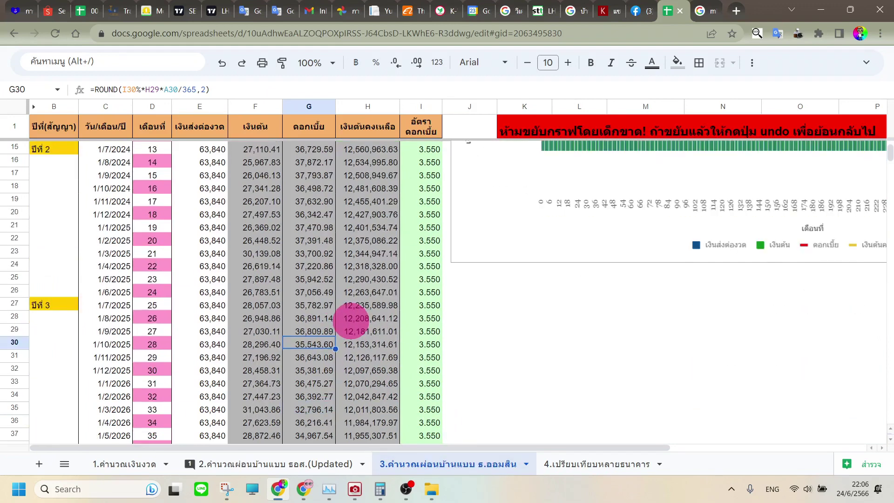
scroll(351, 320, up, 4)
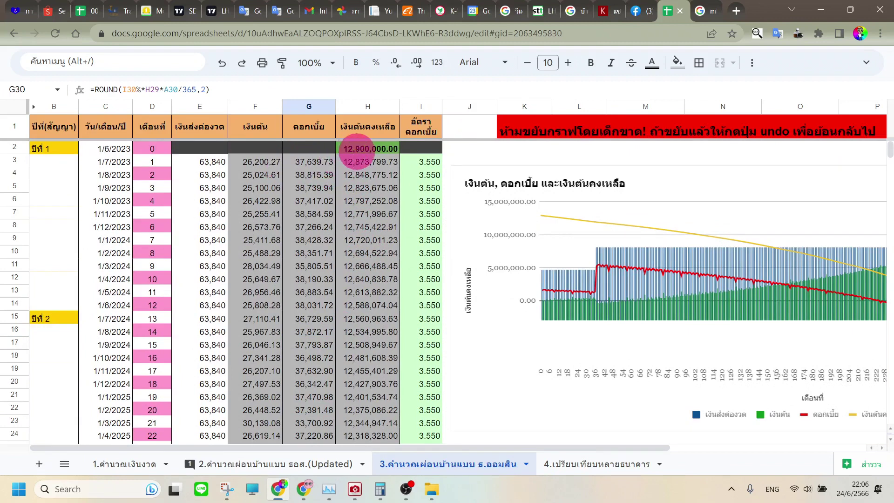
Step: Inspect the opening loan balance in H2 and the month 1 instalment, principal and interest in E3, F3 and G3
click(356, 149)
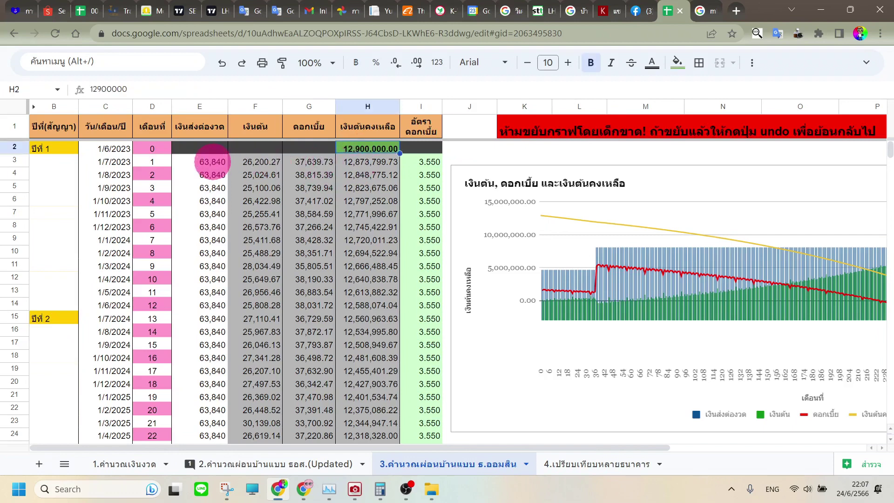
click(212, 162)
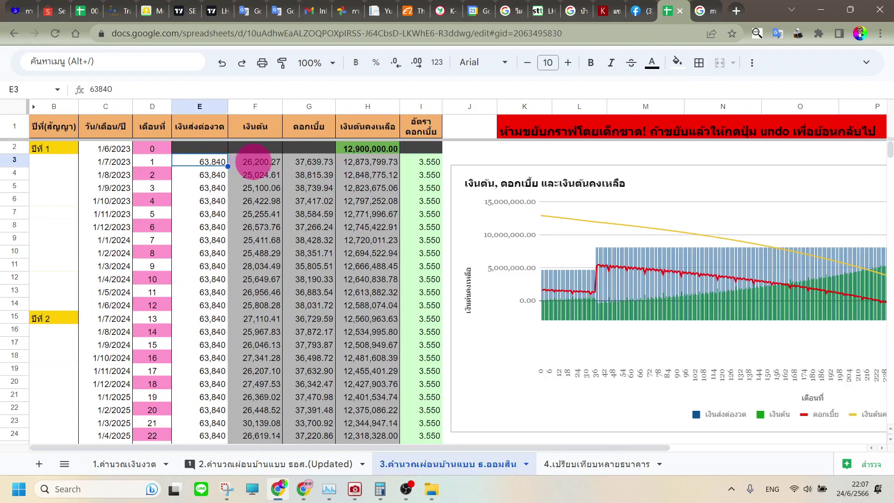
click(253, 162)
click(303, 163)
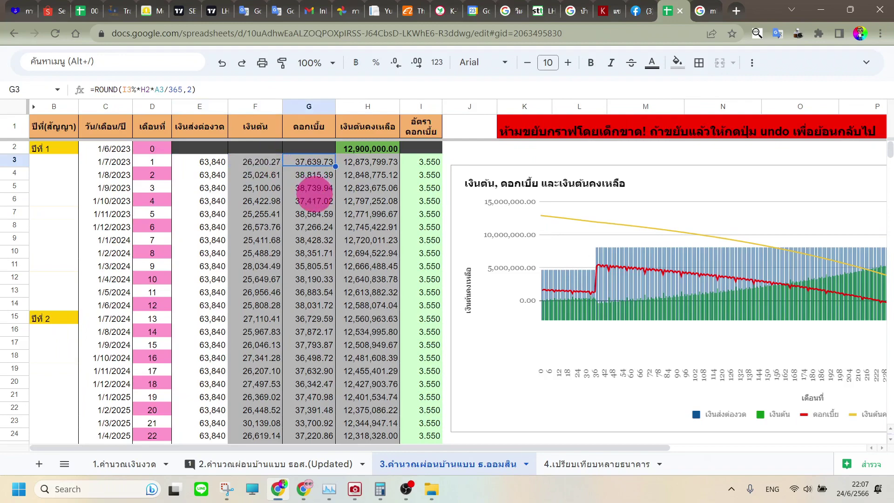
Step: Follow the interest (ดอกเบี้ย) column from year 1 across the rate change at year 4 and on to year 6
scroll(314, 193, down, 4)
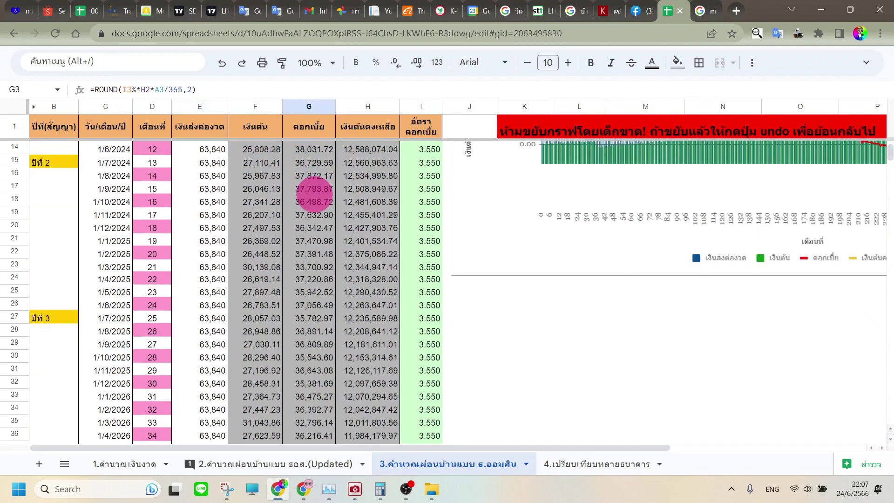
scroll(365, 195, down, 1)
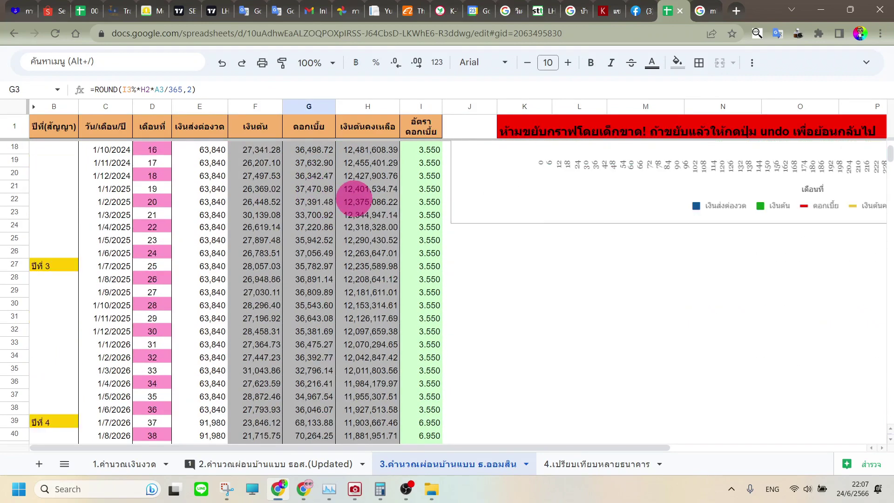
scroll(307, 237, down, 3)
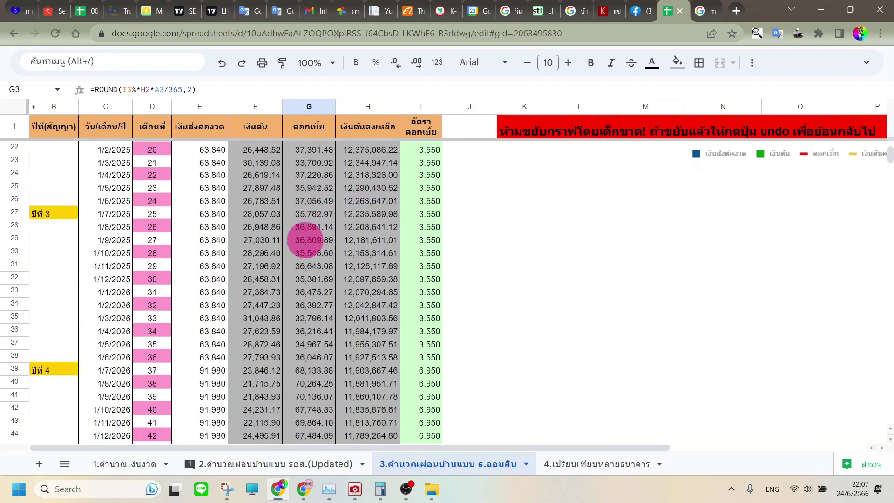
scroll(307, 241, down, 6)
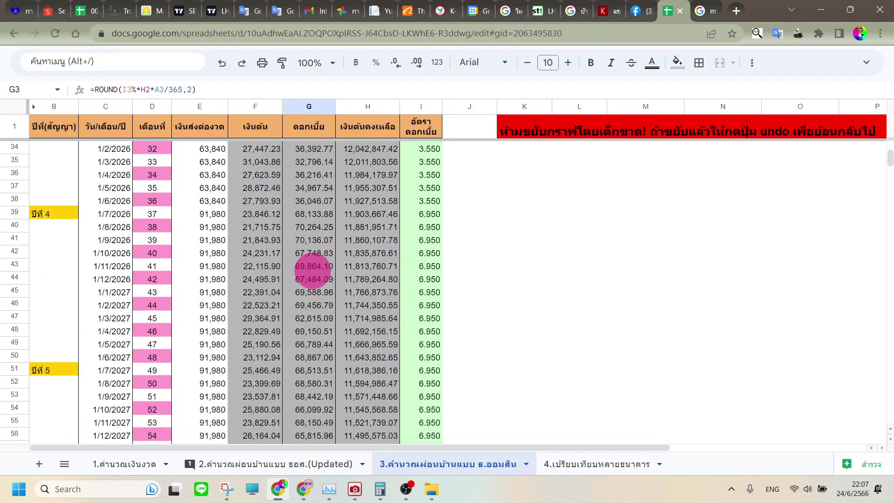
scroll(313, 271, down, 1)
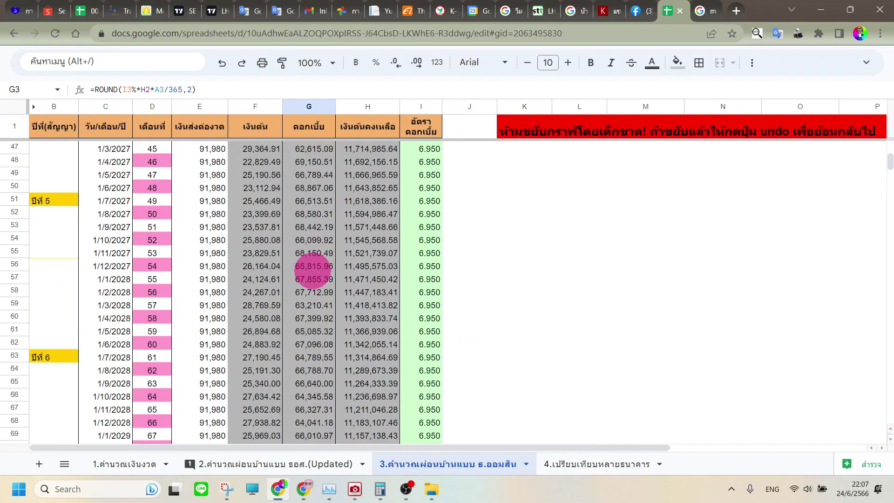
Step: Inspect the month 37 instalment, principal and interest in E39, F39 and G39 at the start of year 4
scroll(313, 270, up, 4)
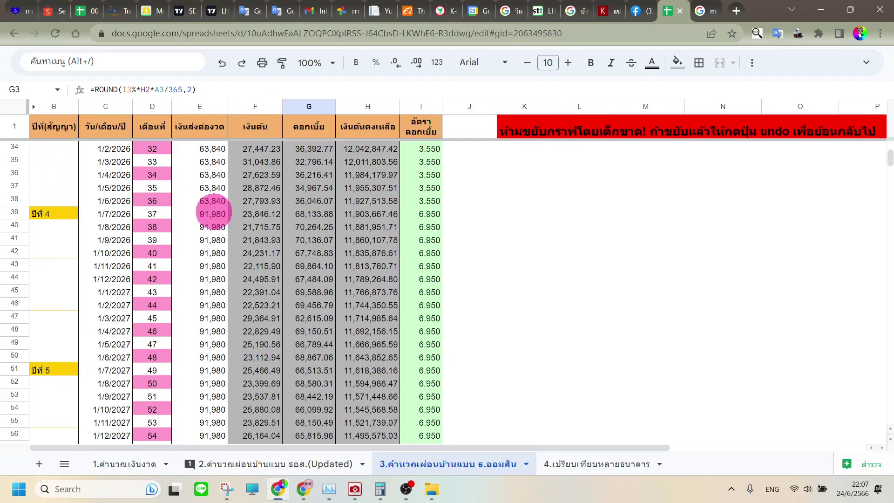
click(213, 214)
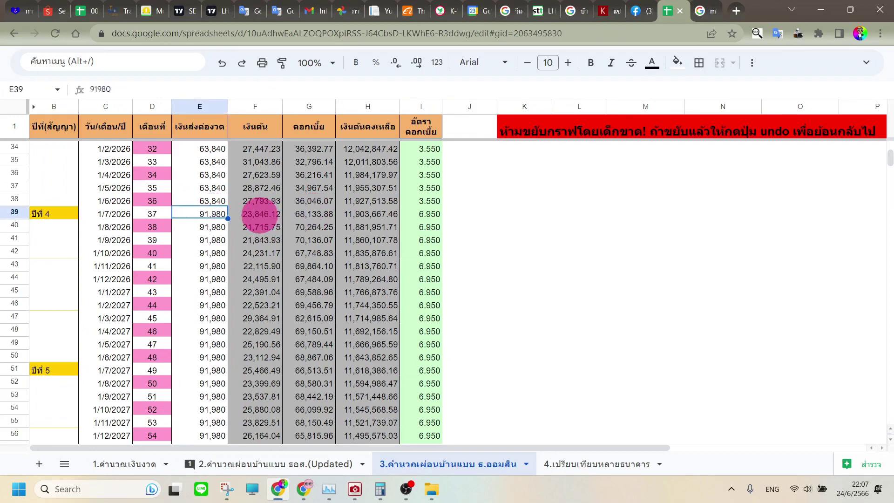
click(260, 215)
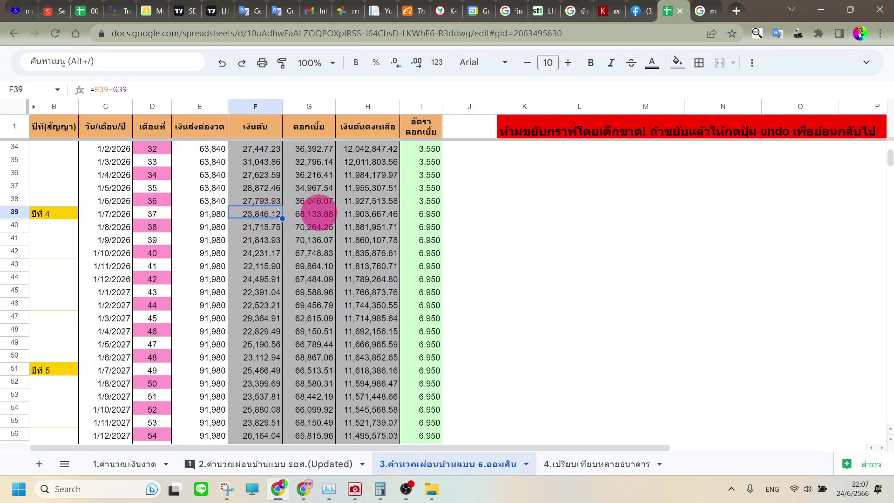
click(319, 214)
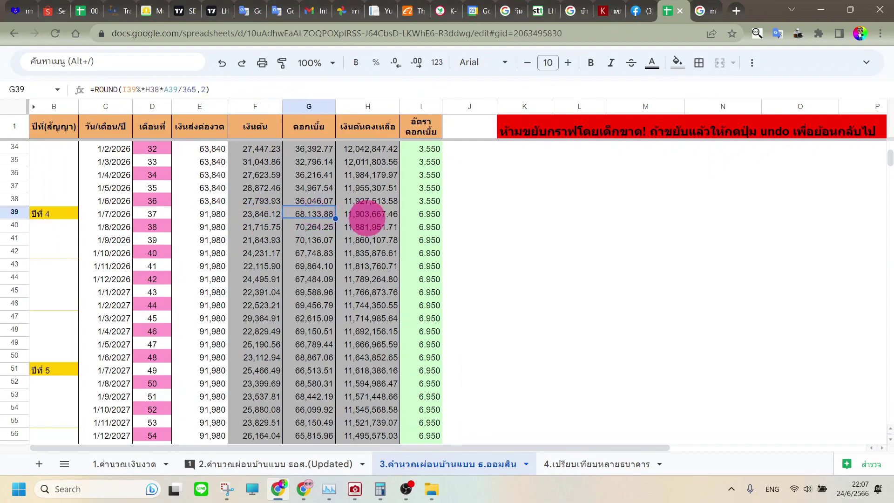
Step: Scan the principal (เงินต้น) and interest (ดอกเบี้ย) columns from year 4 to year 15 for where principal overtakes interest
scroll(367, 214, down, 1)
scroll(367, 214, down, 2)
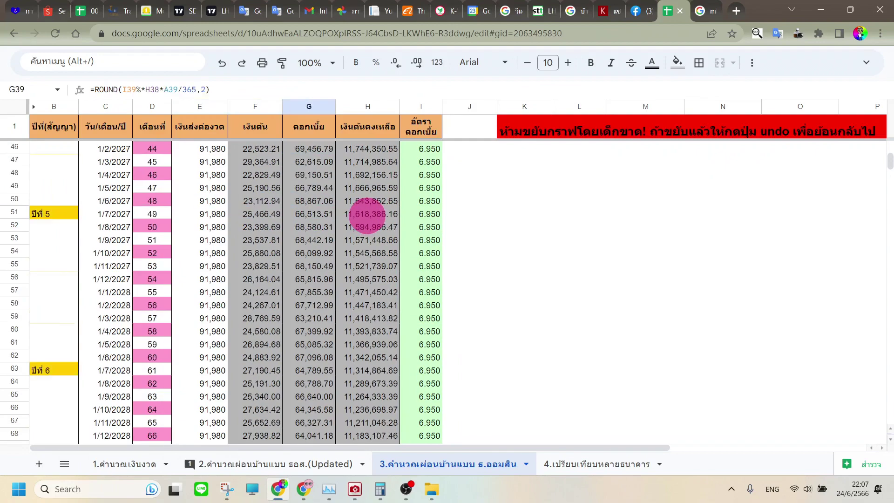
scroll(278, 235, down, 3)
scroll(281, 247, down, 5)
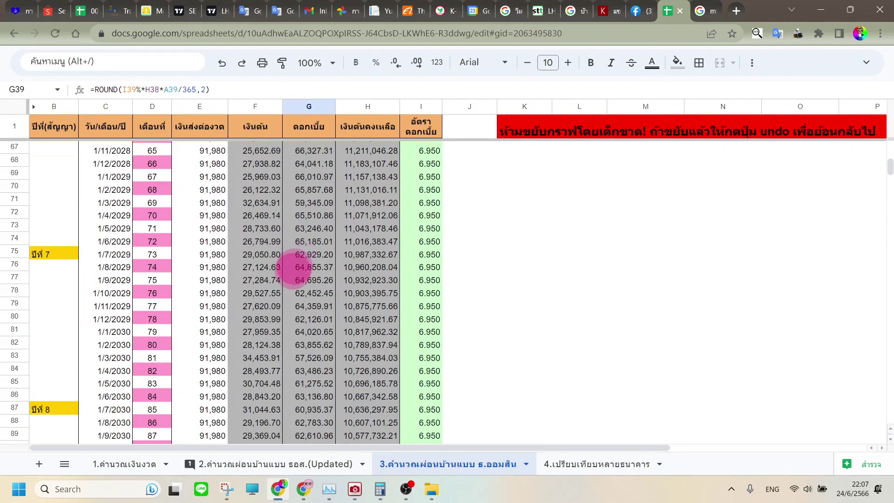
scroll(290, 266, down, 3)
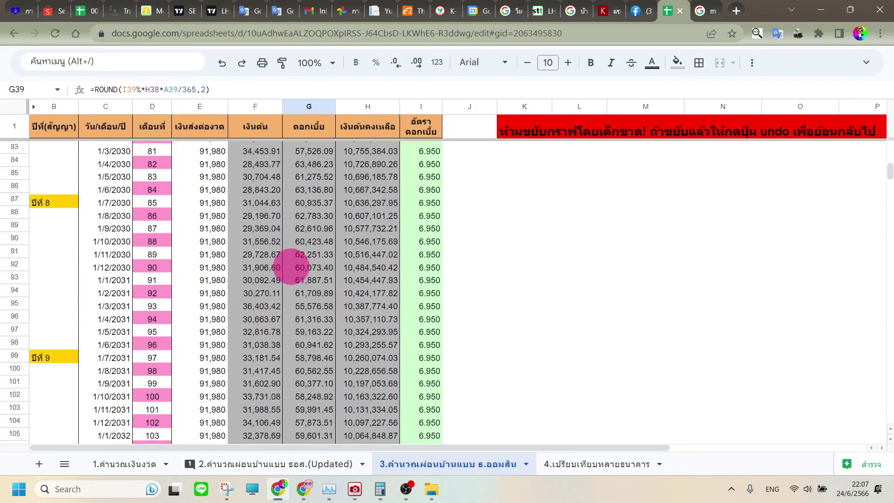
scroll(290, 266, down, 6)
scroll(290, 266, down, 4)
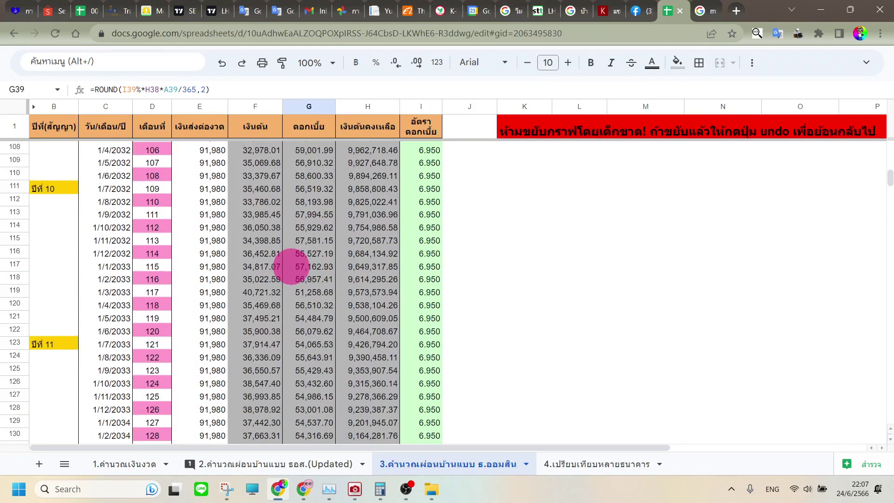
scroll(290, 266, down, 7)
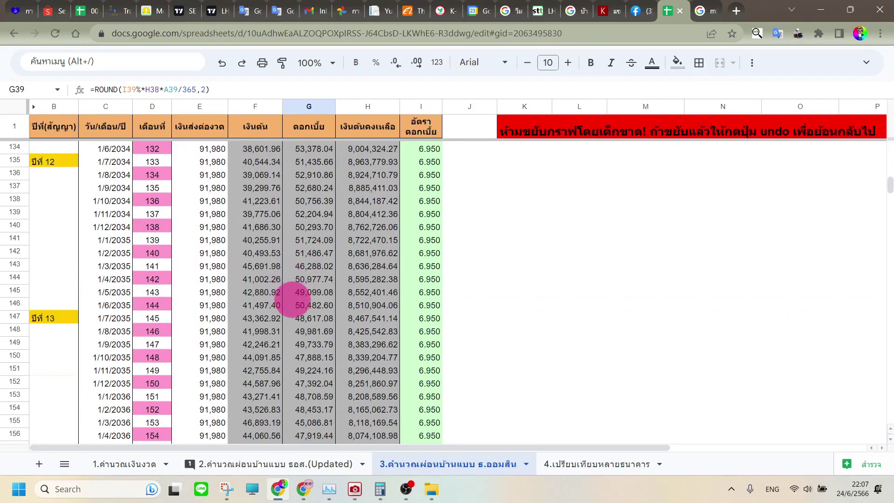
scroll(293, 299, down, 1)
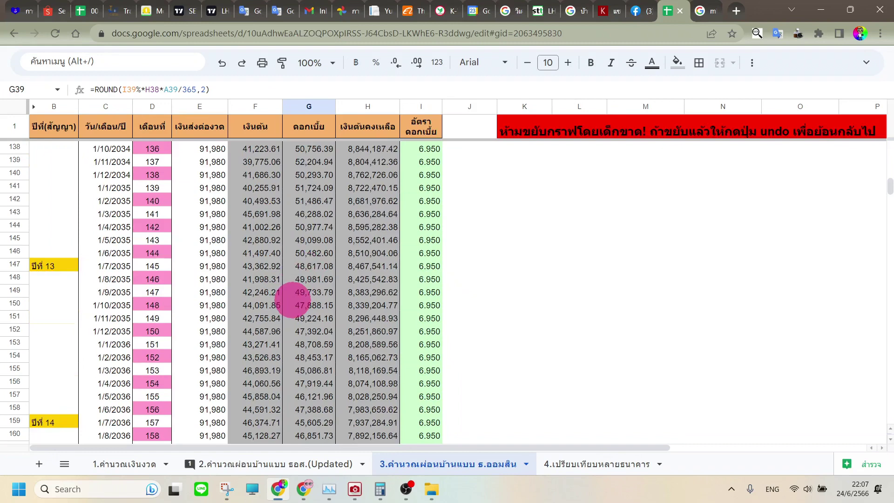
scroll(283, 278, down, 1)
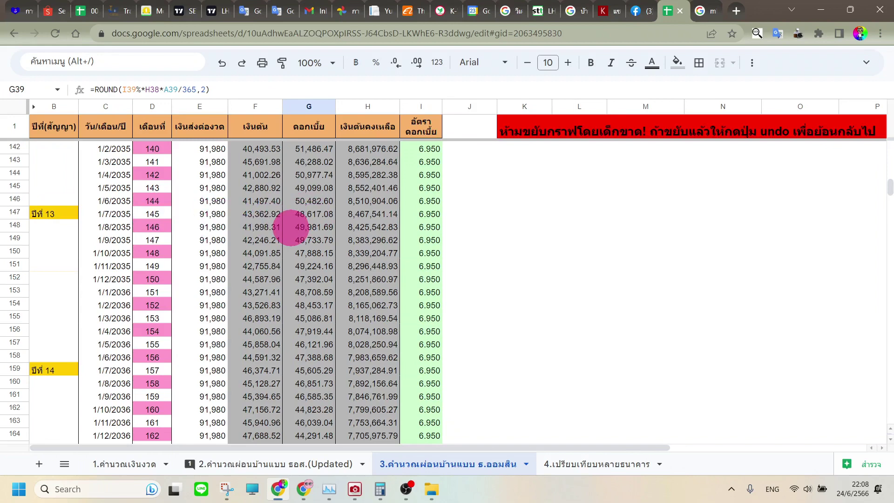
scroll(290, 232, down, 2)
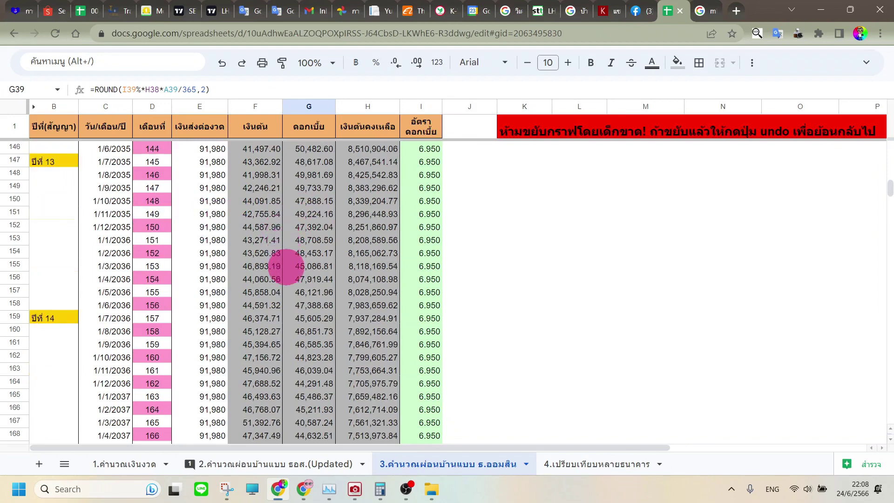
scroll(286, 266, down, 4)
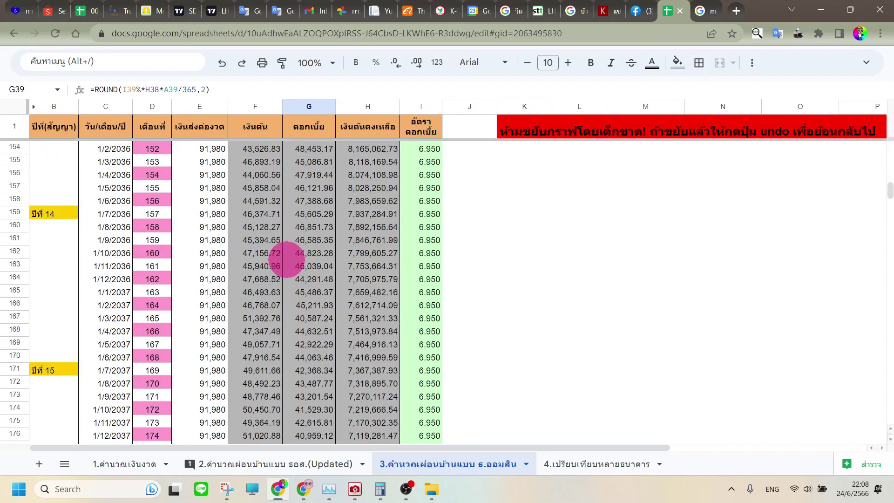
Step: Compare the principal and interest amounts of months 152 and 153 in F154, G154, F155 and G155
scroll(287, 259, up, 2)
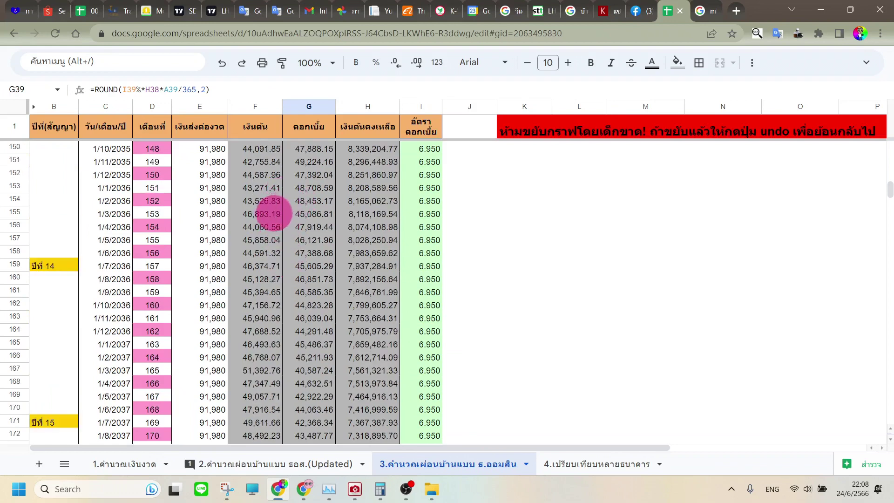
click(269, 215)
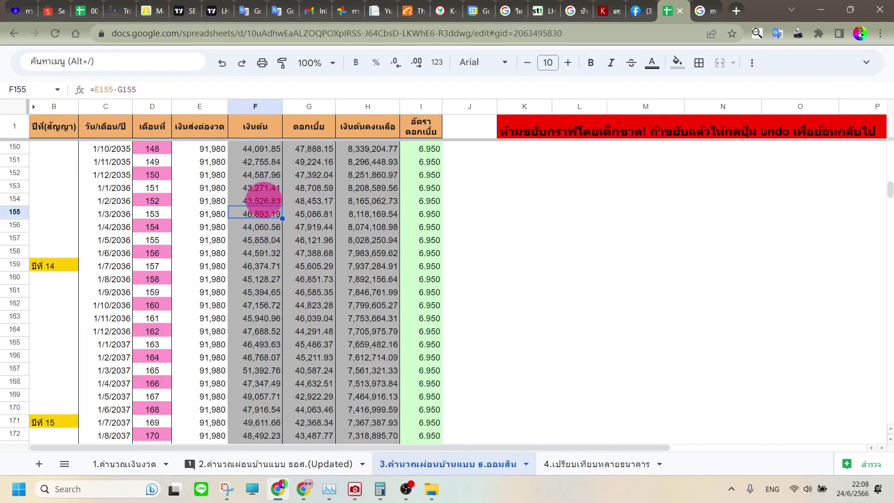
click(264, 200)
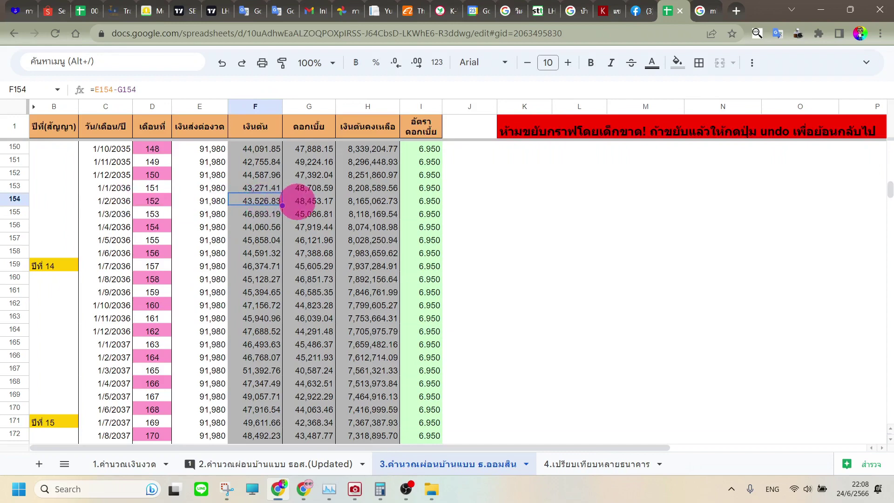
click(294, 201)
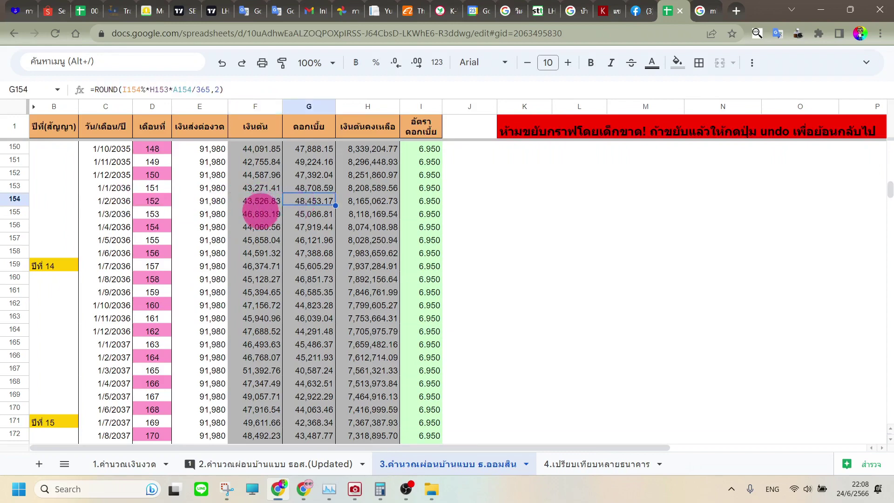
click(261, 213)
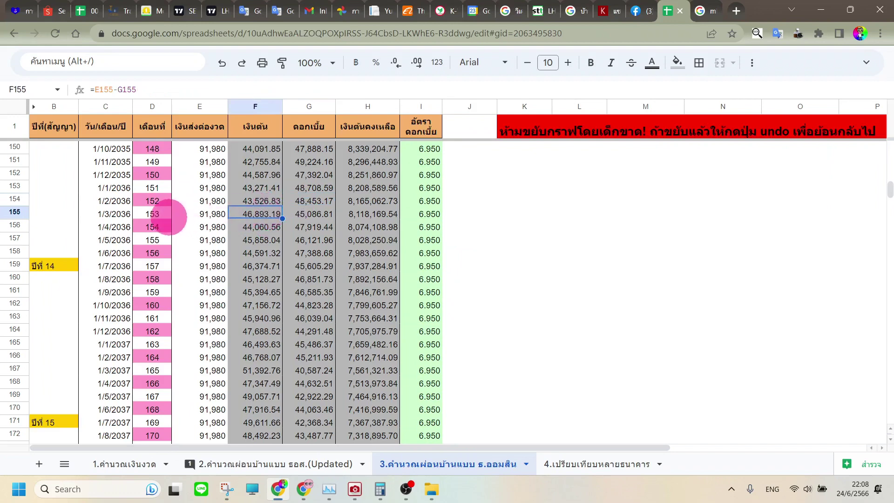
click(156, 214)
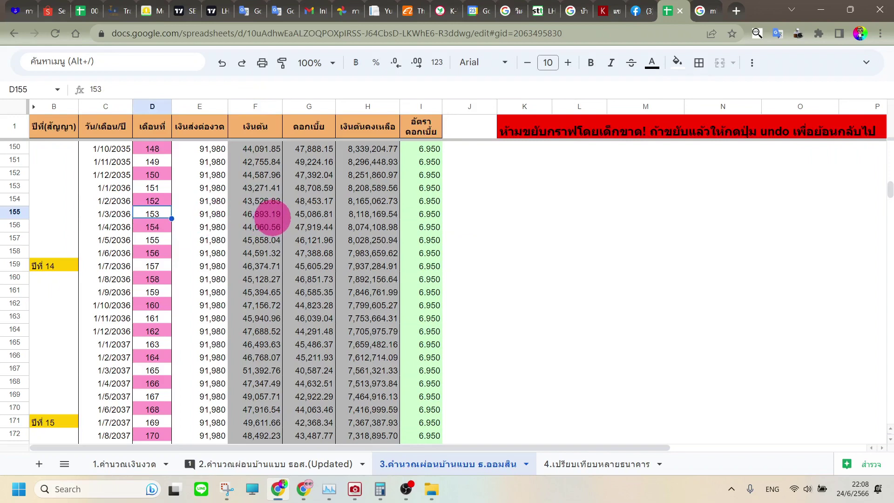
click(275, 214)
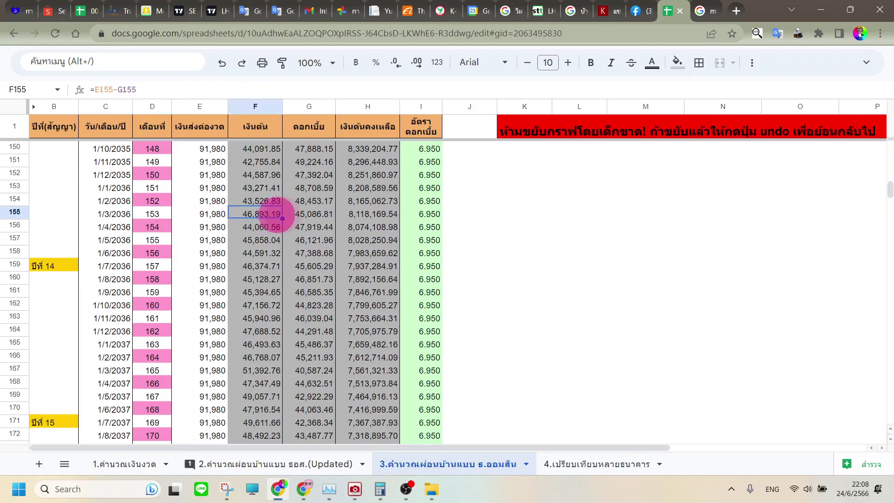
click(303, 215)
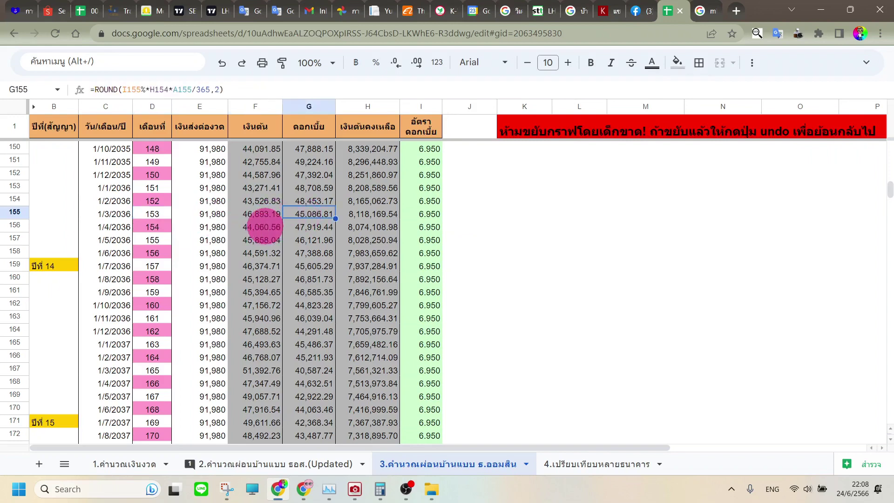
Step: Check the principal in F156 to F158, follow both columns into year 16, and return to the start of year 14
click(264, 227)
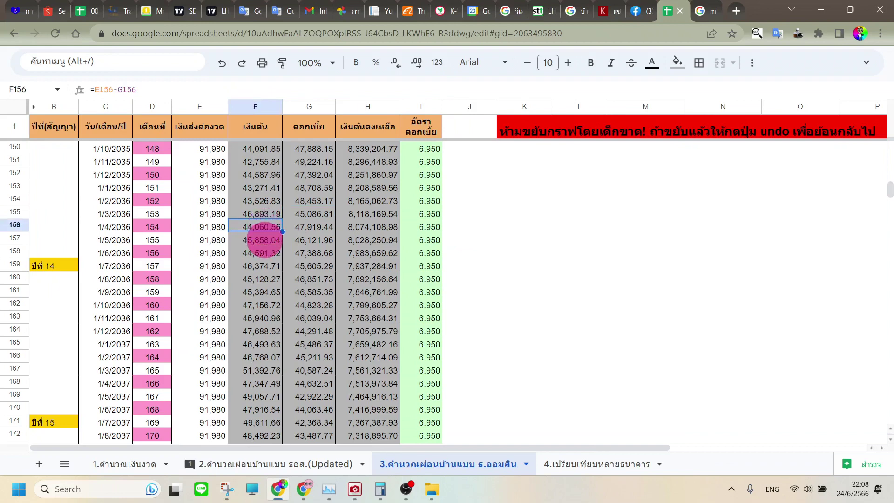
click(263, 240)
click(263, 253)
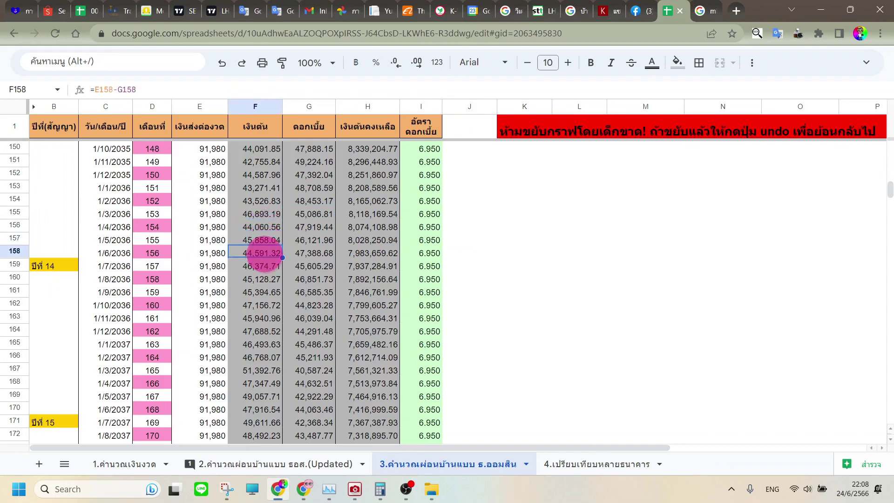
scroll(298, 282, down, 1)
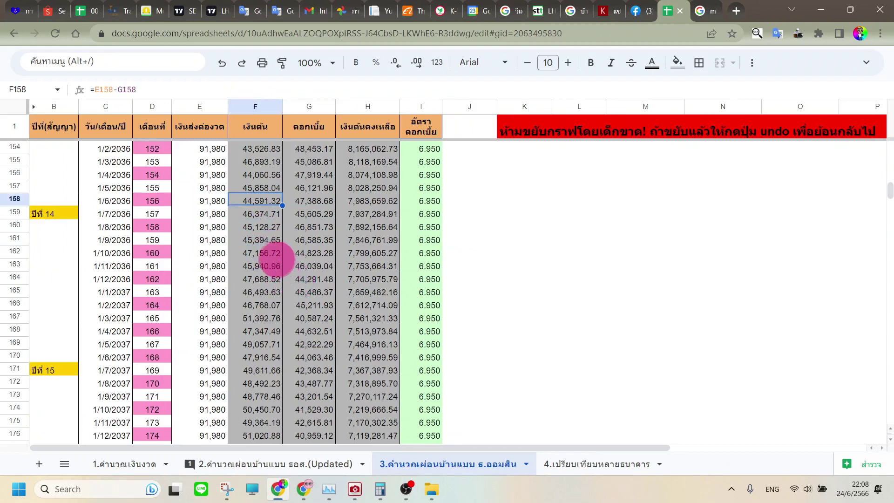
scroll(279, 265, down, 1)
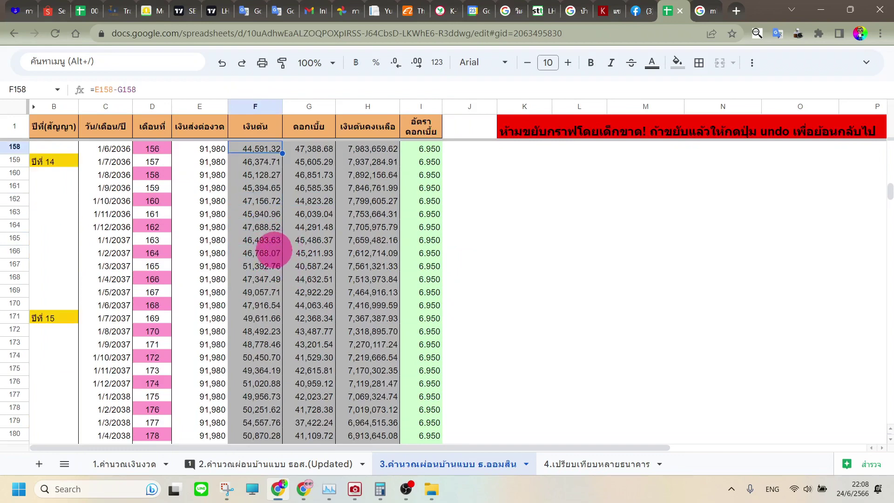
scroll(276, 244, down, 1)
scroll(270, 228, down, 1)
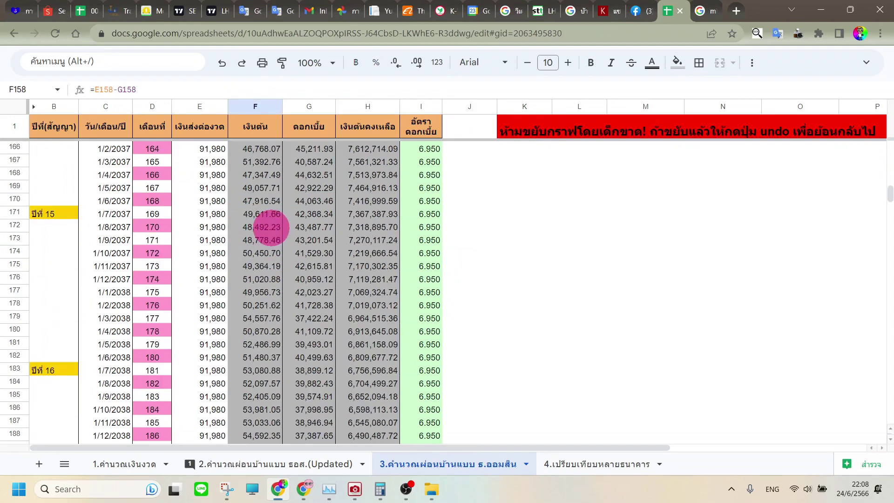
scroll(271, 227, down, 1)
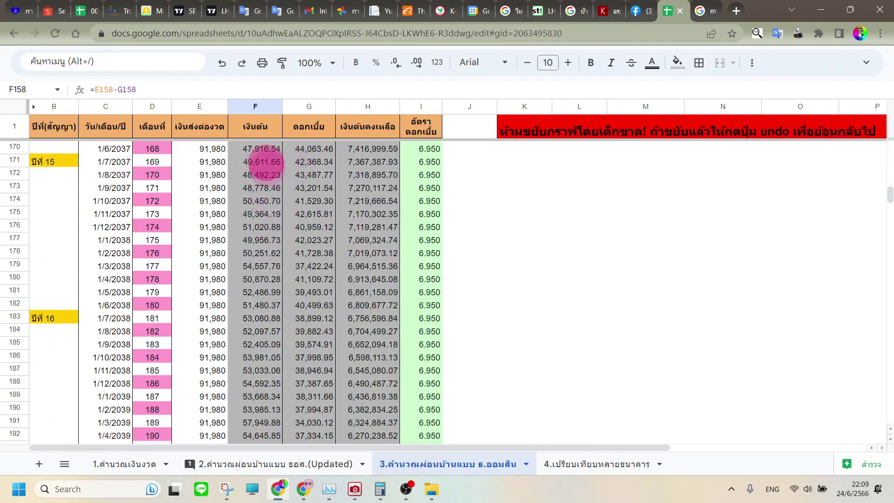
scroll(263, 167, up, 1)
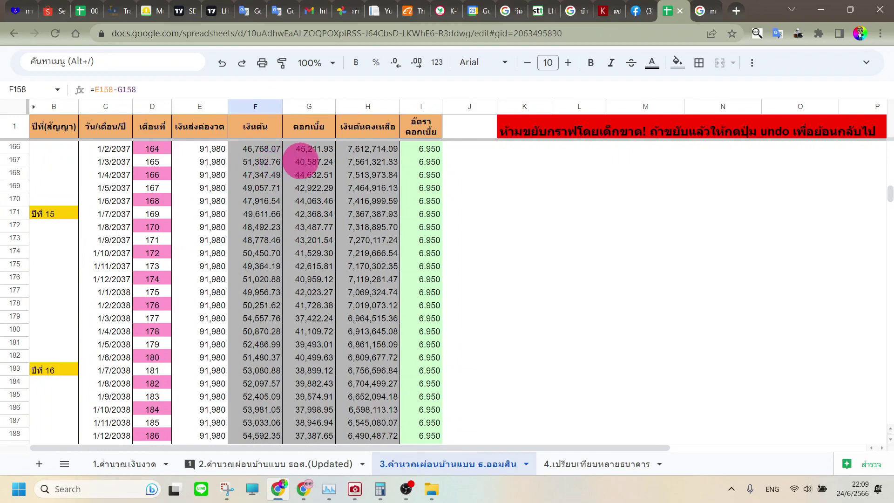
scroll(300, 156, up, 1)
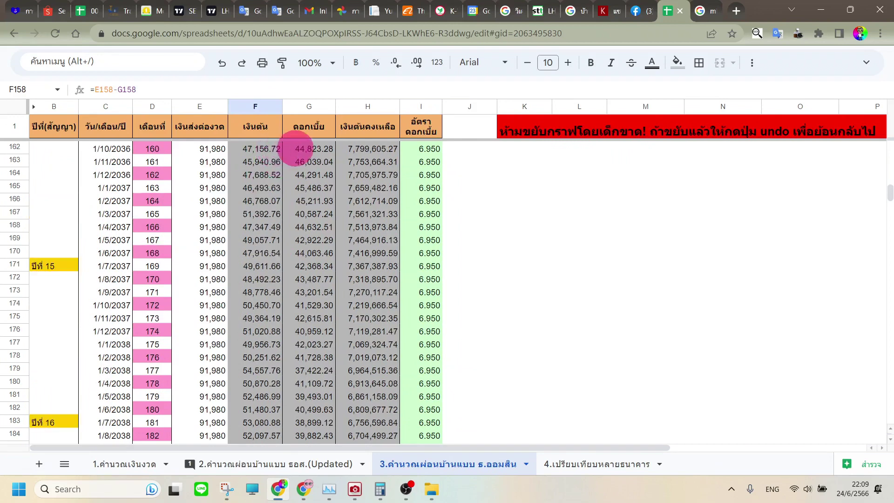
scroll(295, 148, up, 1)
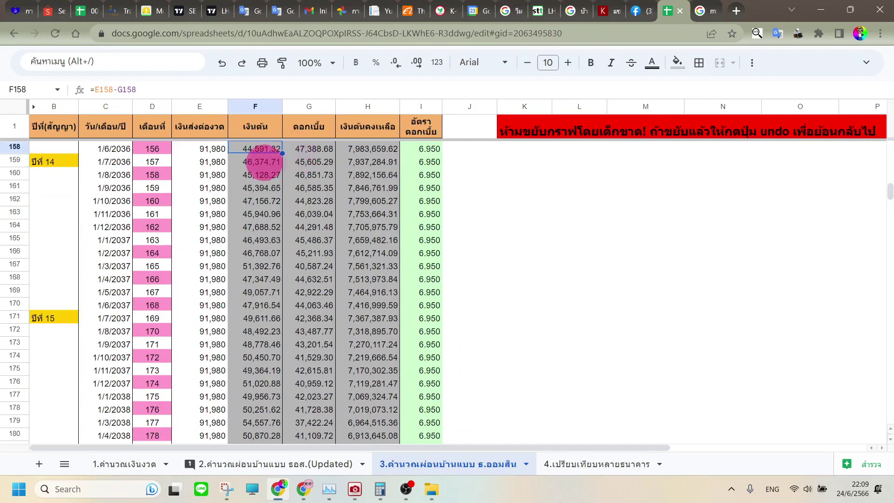
Step: Compare principal against interest row by row for months 157 to 164, in F159:G166
click(300, 161)
click(261, 175)
key(Right)
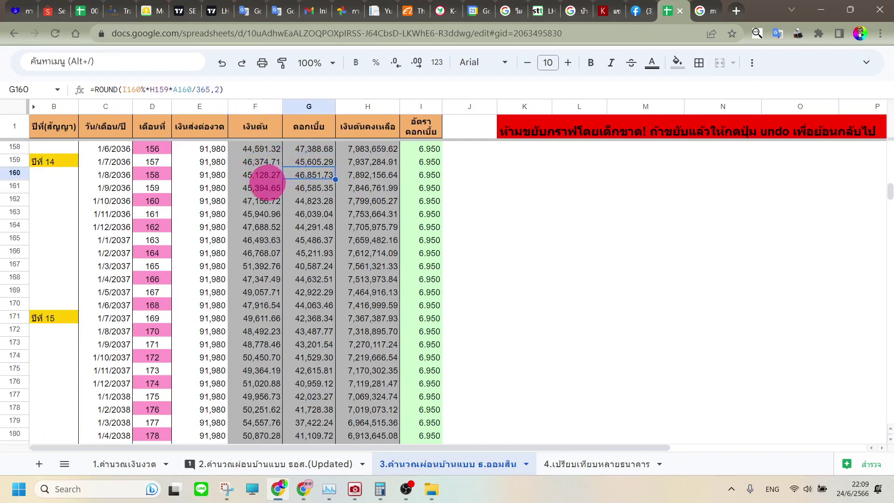
click(267, 187)
key(Right)
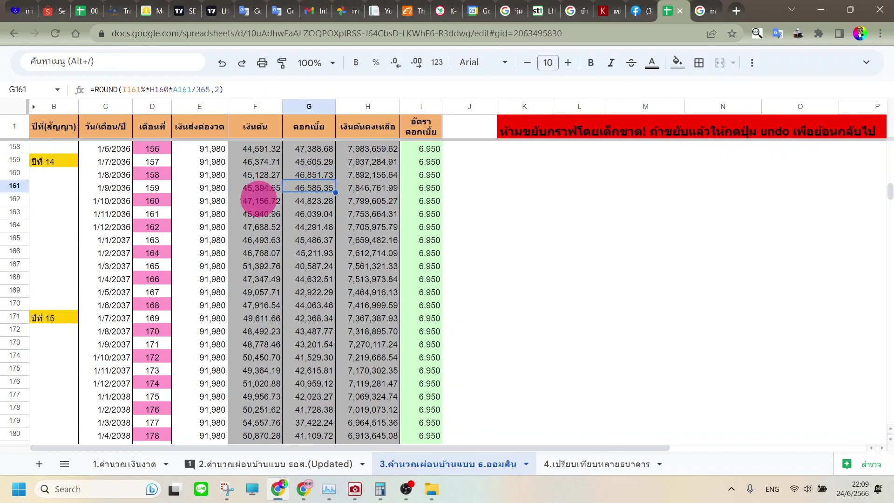
click(259, 200)
key(Right)
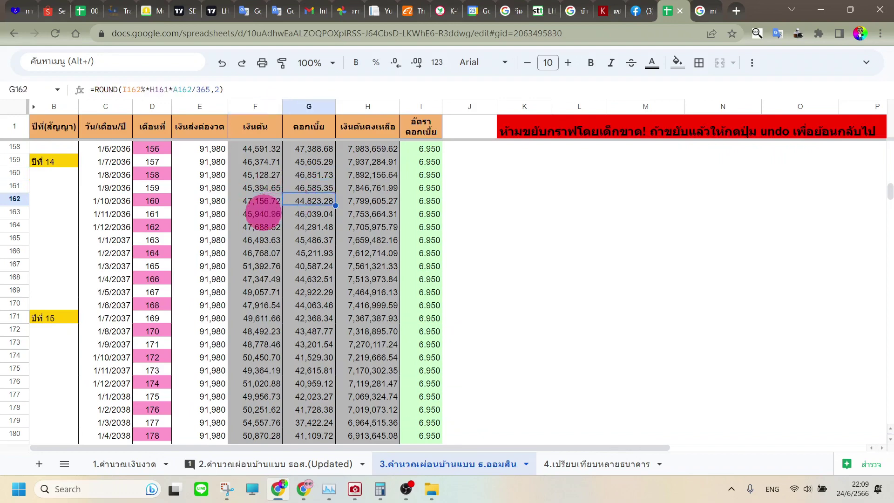
click(281, 217)
key(Right)
click(263, 227)
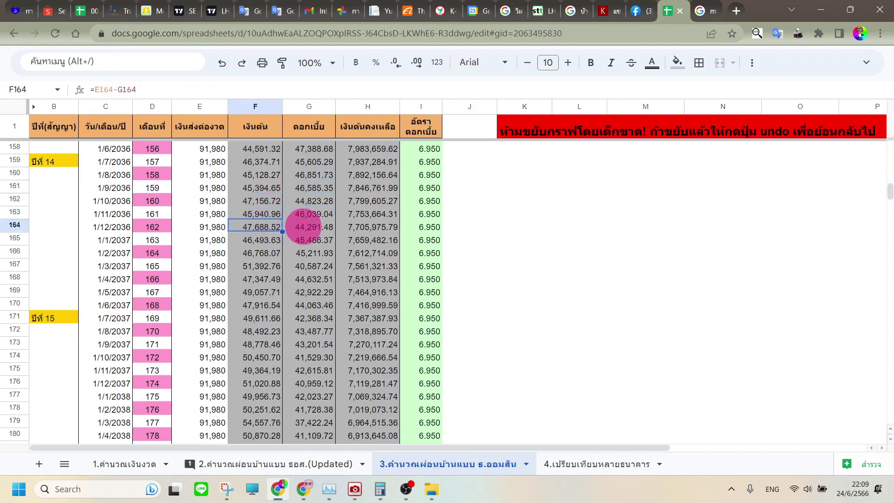
key(Right)
click(270, 239)
key(Right)
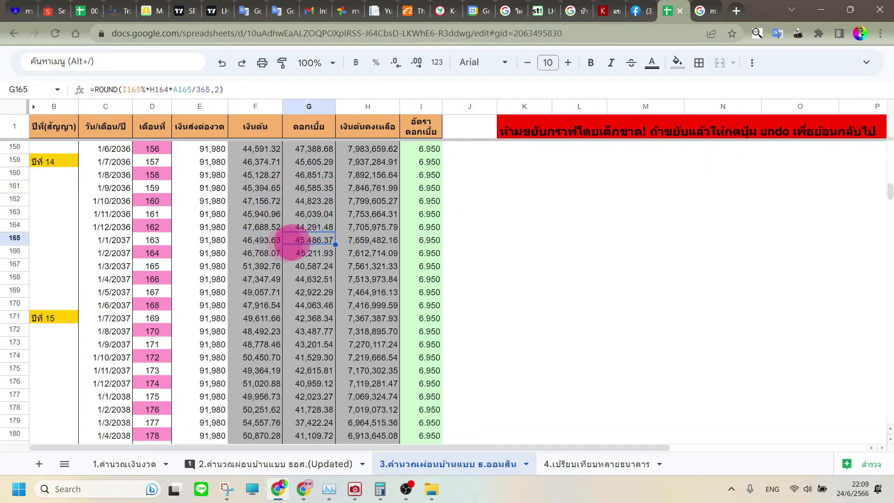
click(280, 255)
key(Right)
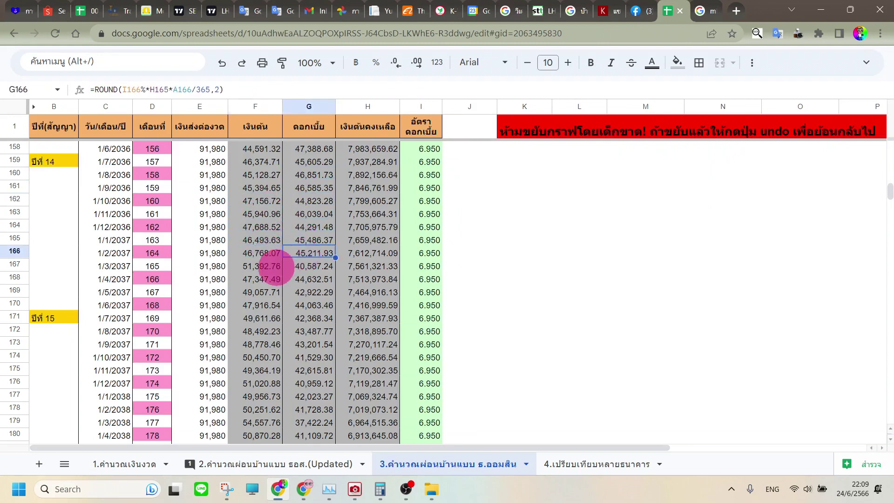
Step: Follow the principal, interest and remaining balance columns from year 14 to year 25 for where the balance is paid off
scroll(277, 269, down, 1)
scroll(275, 273, down, 6)
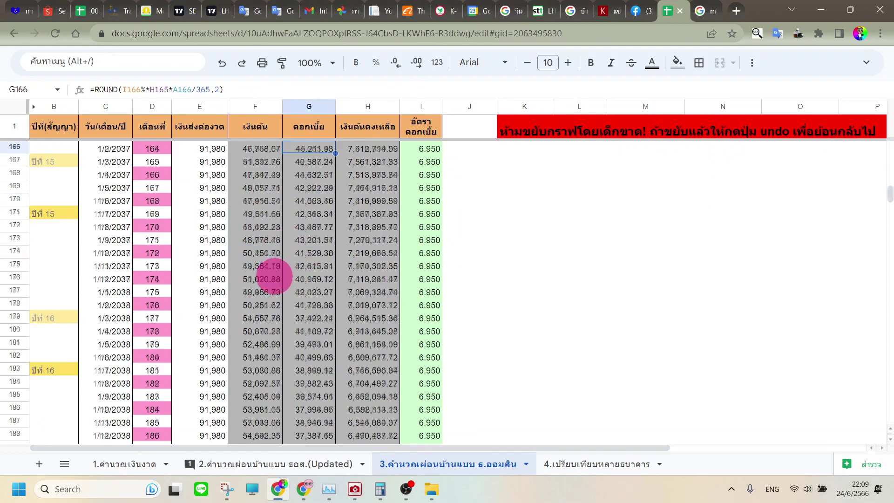
scroll(274, 277, down, 1)
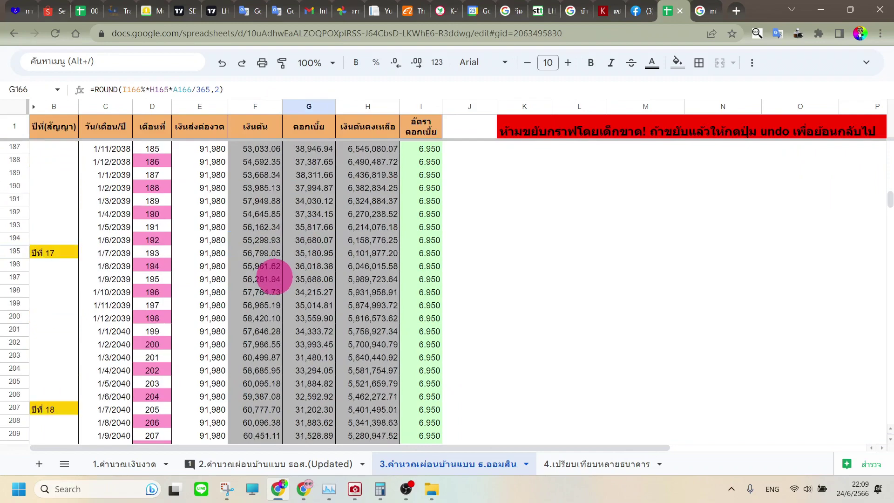
scroll(274, 277, down, 3)
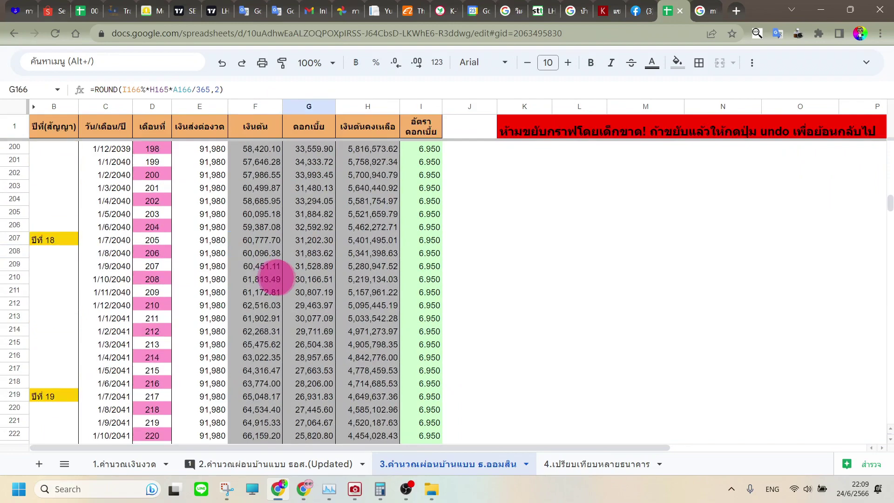
scroll(309, 278, down, 6)
scroll(310, 277, down, 5)
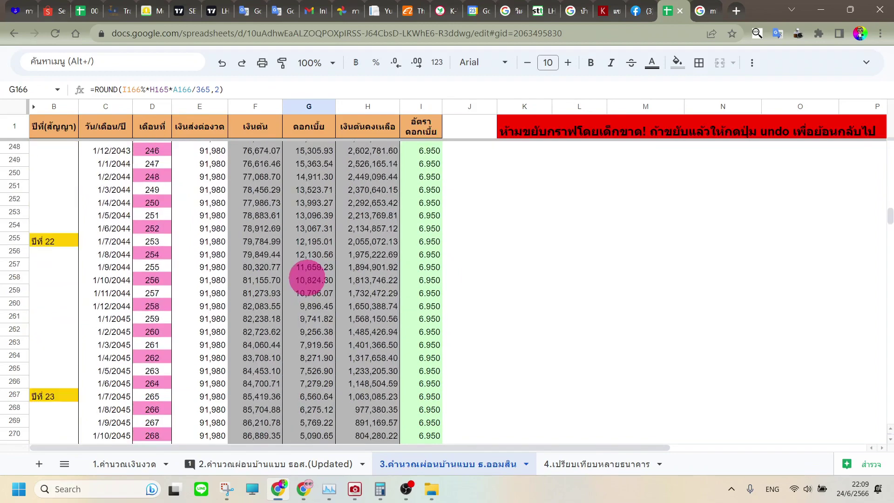
scroll(307, 278, down, 1)
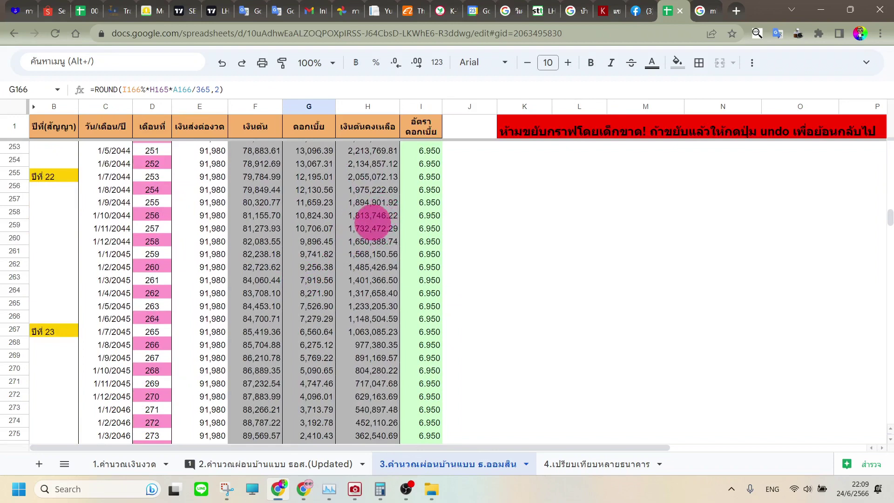
scroll(289, 217, down, 1)
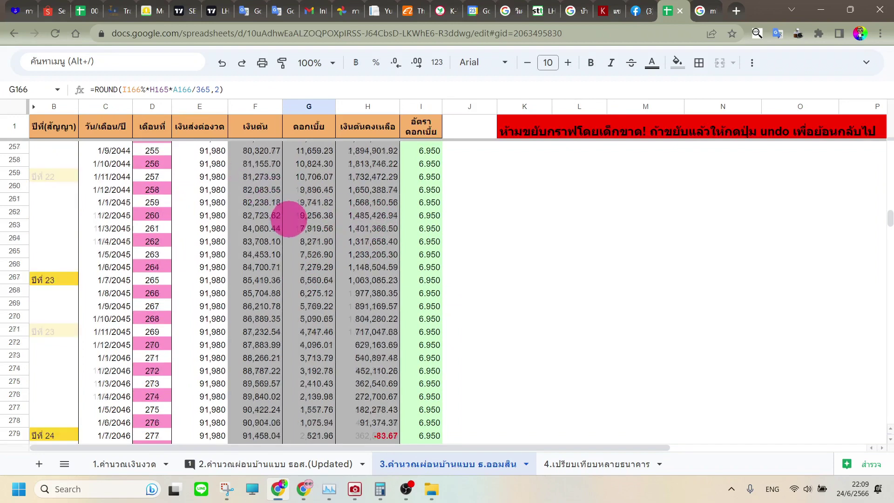
scroll(296, 226, down, 1)
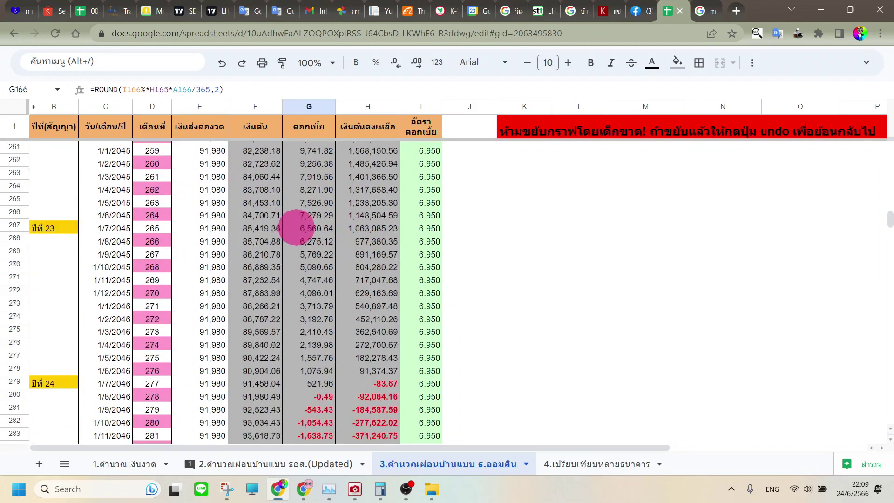
scroll(296, 228, down, 1)
scroll(297, 228, down, 1)
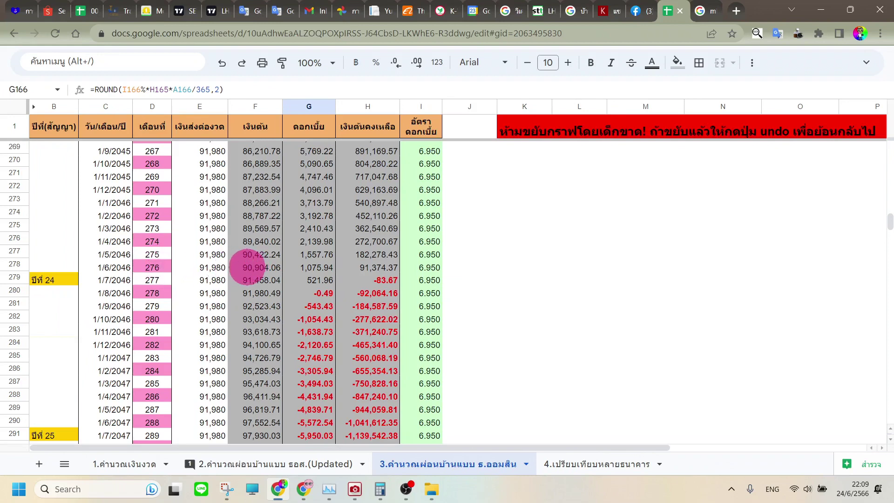
Step: Check the principal, interest and remaining balance of month 276 in F278:H278, and month 277's payment breakdown in E279:H279
click(250, 267)
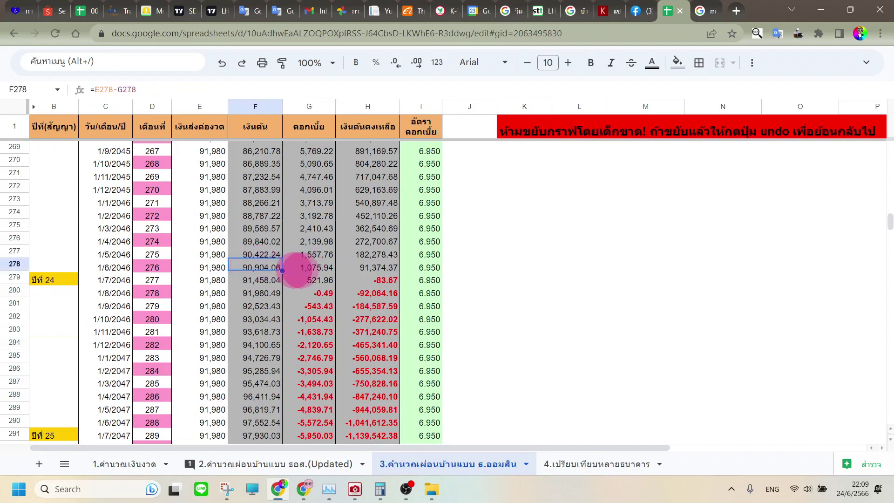
click(312, 268)
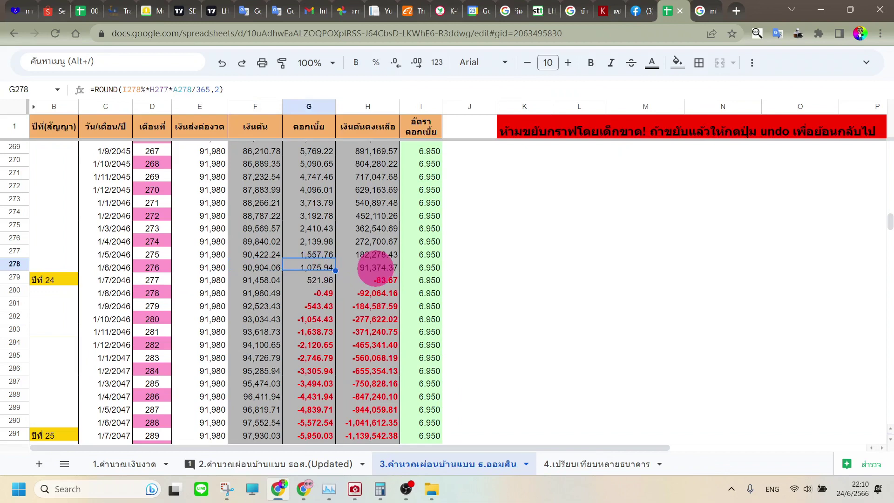
click(376, 267)
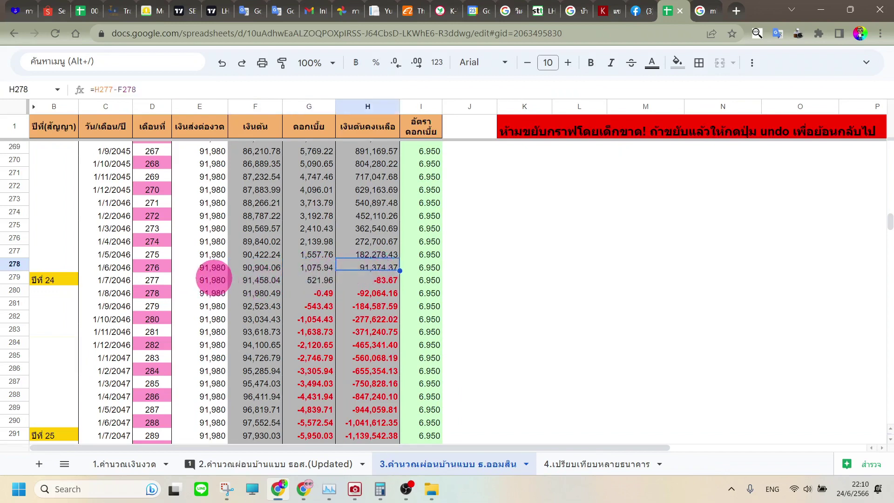
click(214, 279)
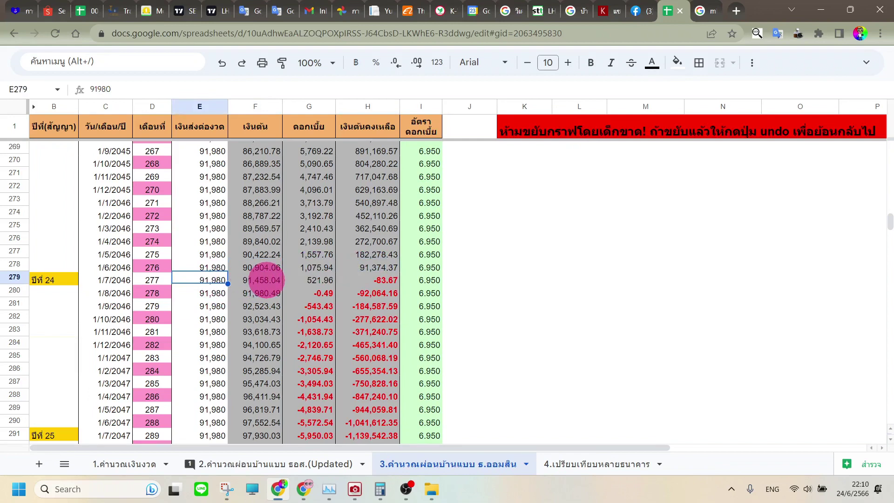
click(264, 279)
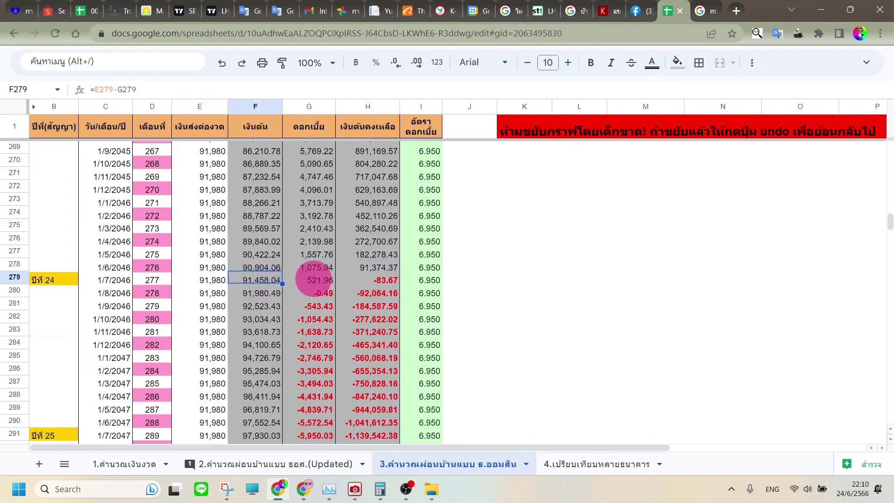
click(314, 280)
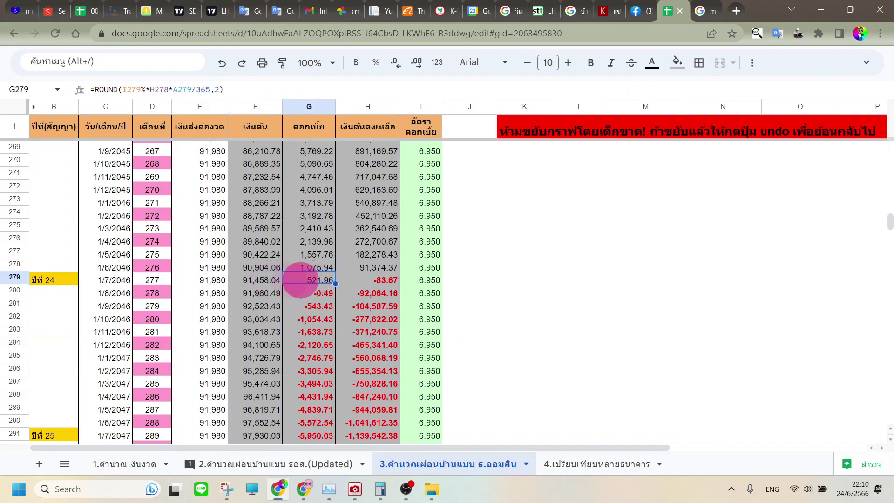
click(380, 280)
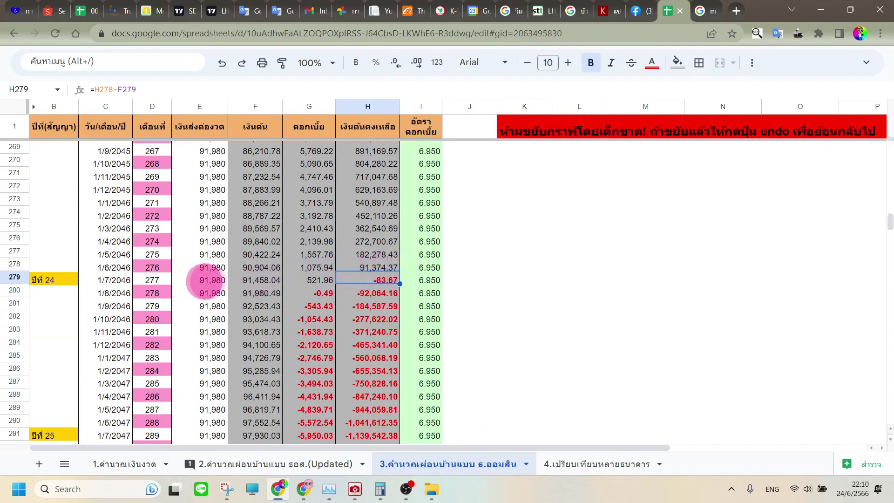
Step: Check month 277's installment, date and month number in row 279, and total the principal and interest in F3:G279
click(196, 278)
click(104, 281)
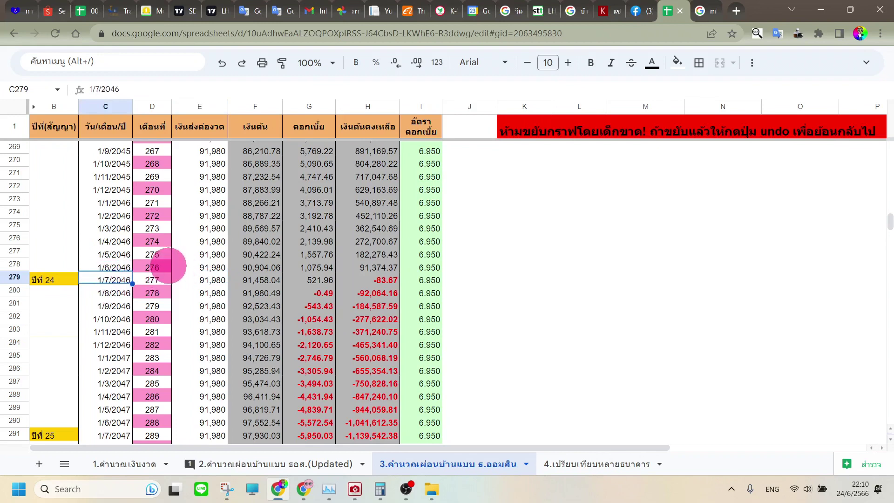
click(163, 280)
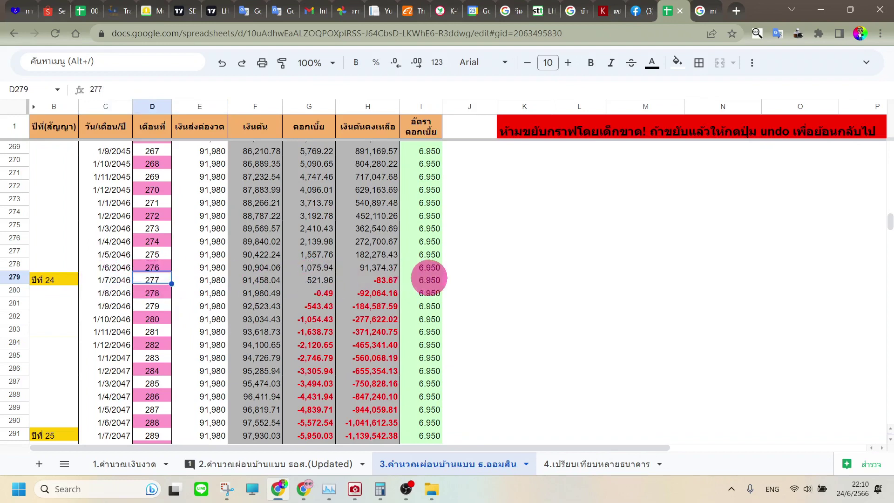
drag(258, 279, 322, 162)
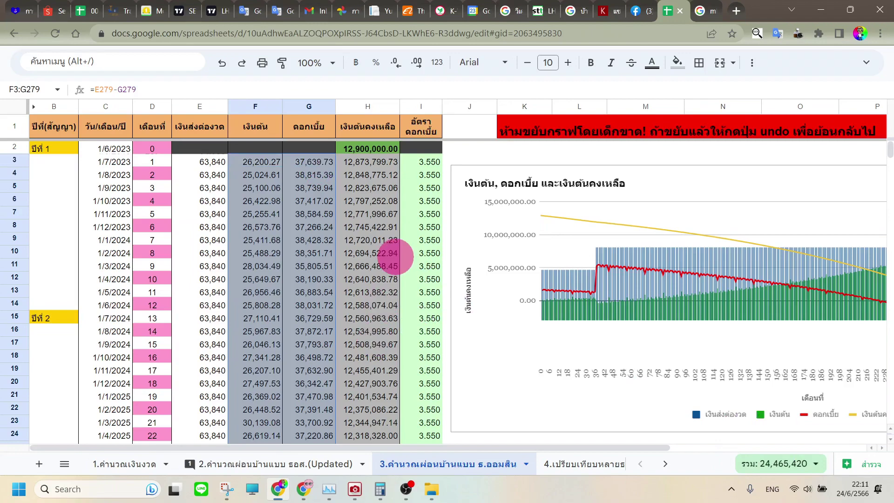
click(380, 251)
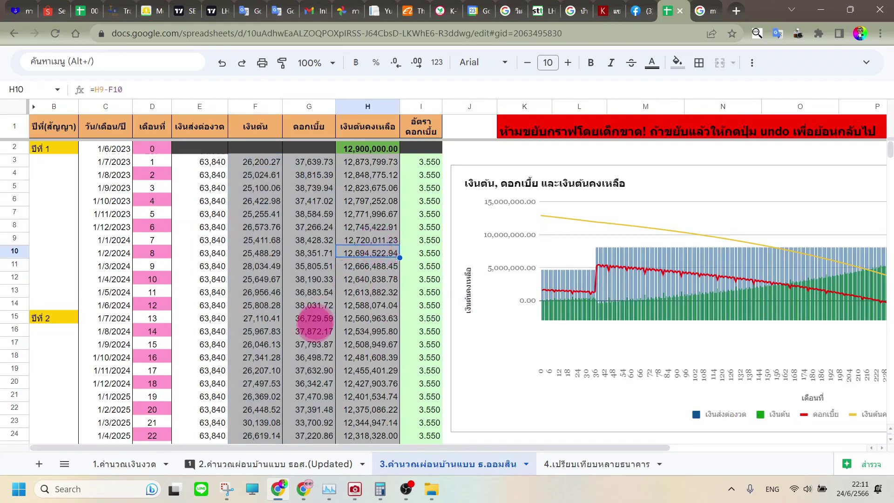
Step: Compare the installments in E38:E39 and interest rates in I38:I39 between months 36 and 37, and skim the rest of the schedule
scroll(315, 324, down, 4)
scroll(298, 331, down, 3)
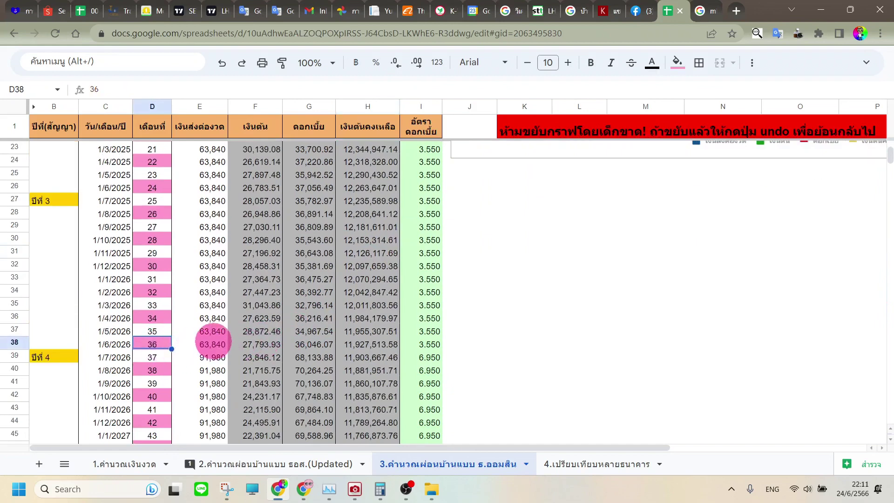
click(211, 347)
click(212, 362)
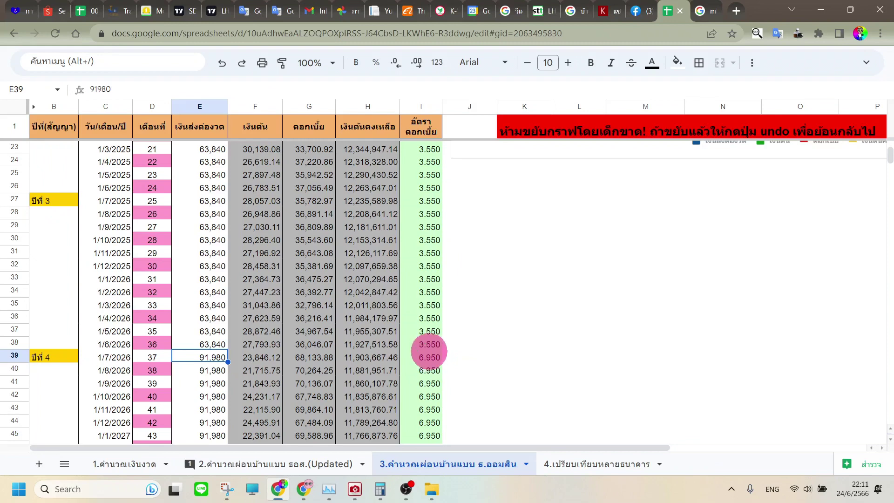
click(430, 343)
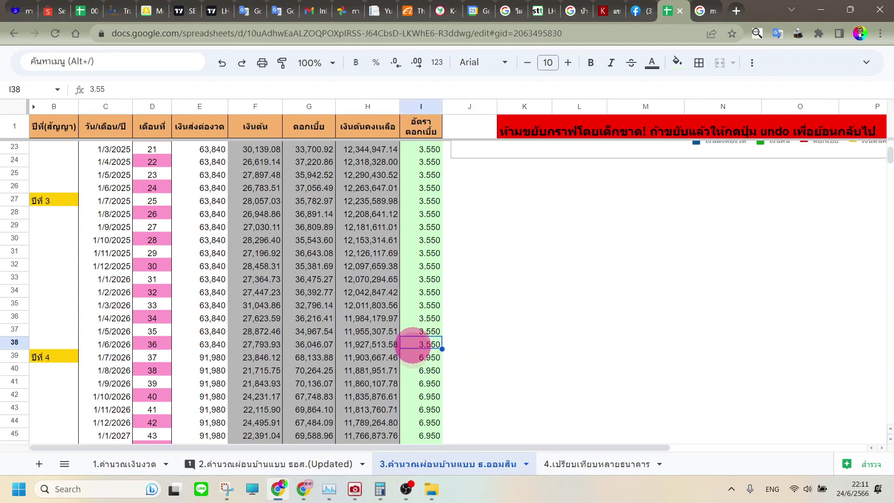
click(426, 357)
scroll(426, 357, down, 1)
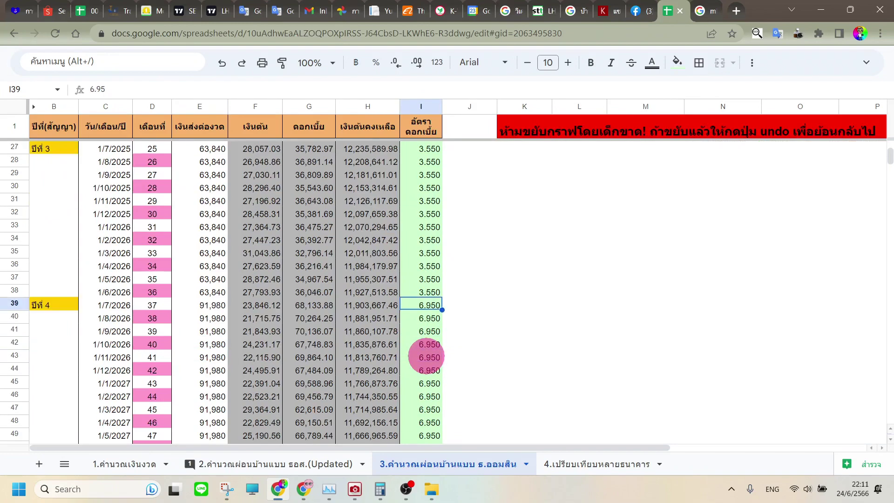
scroll(426, 354, up, 6)
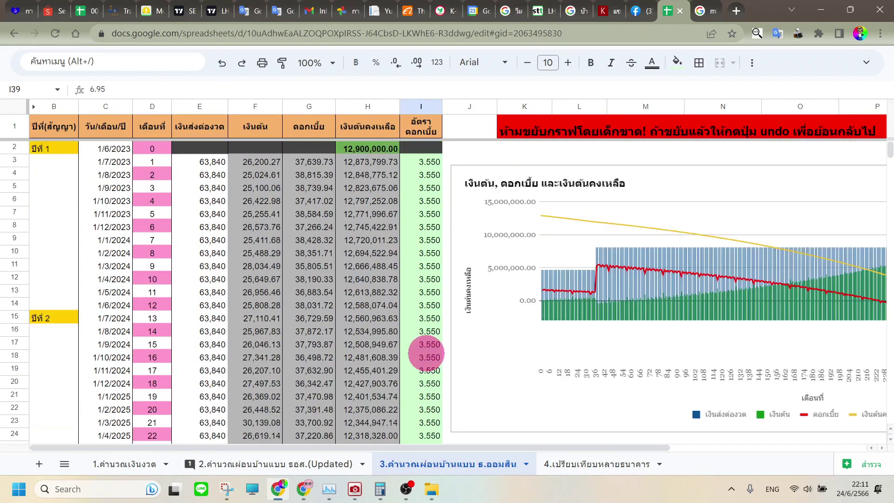
scroll(426, 353, down, 20)
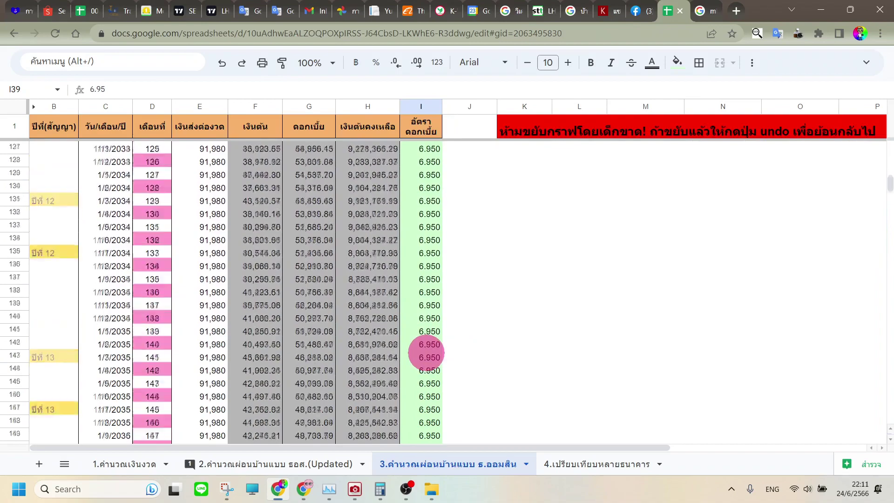
scroll(424, 353, down, 10)
scroll(425, 353, up, 14)
scroll(425, 352, up, 20)
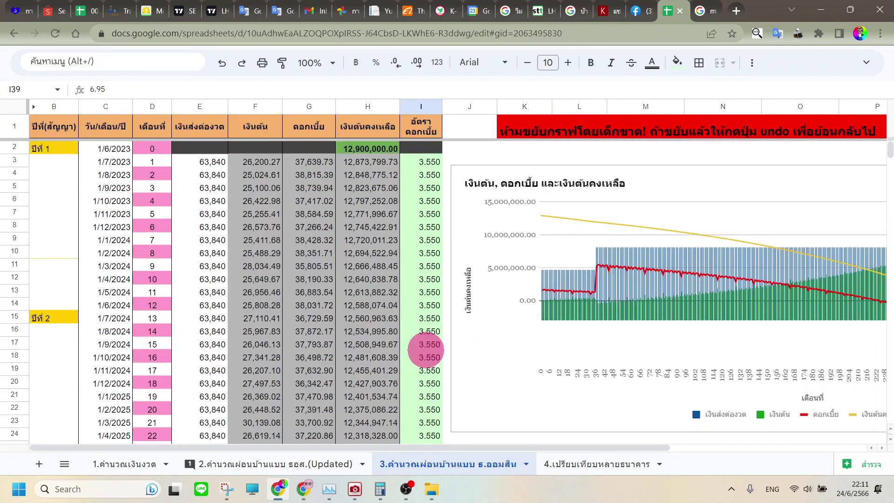
Step: Examine the full chart of installment, principal, interest and remaining balance beside the schedule, and return to the first columns
drag(495, 448, 625, 443)
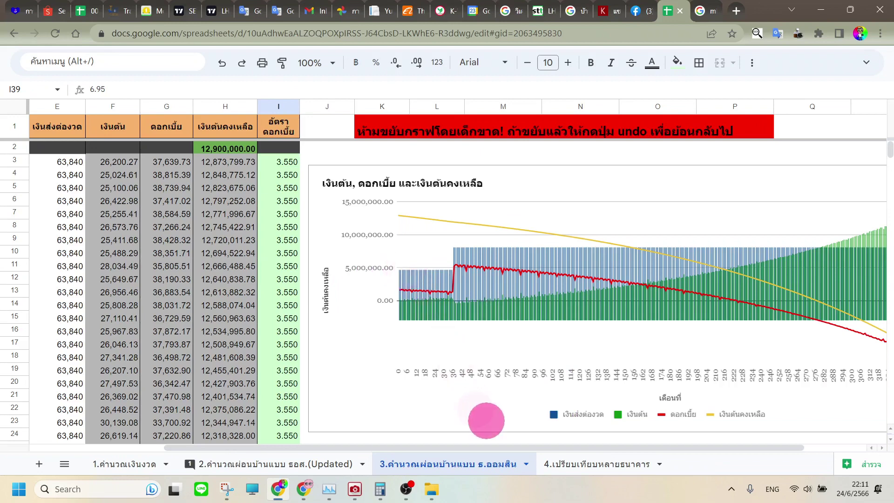
drag(525, 445, 623, 443)
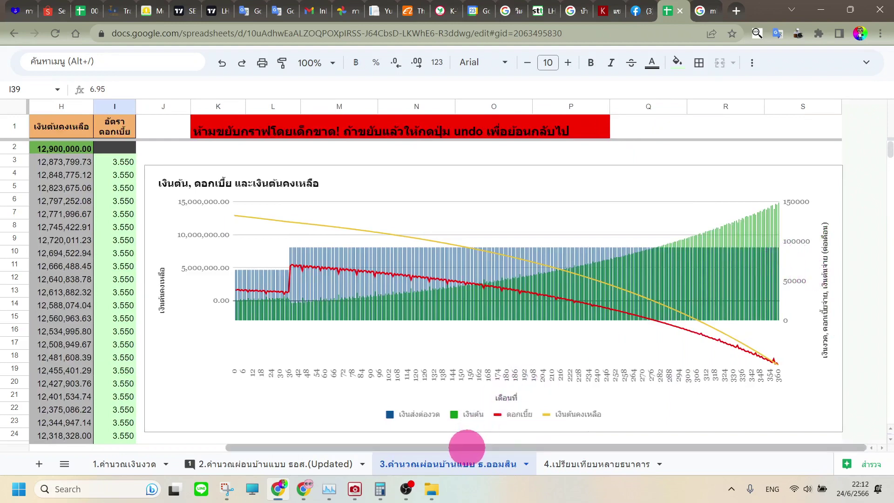
drag(467, 447, 259, 445)
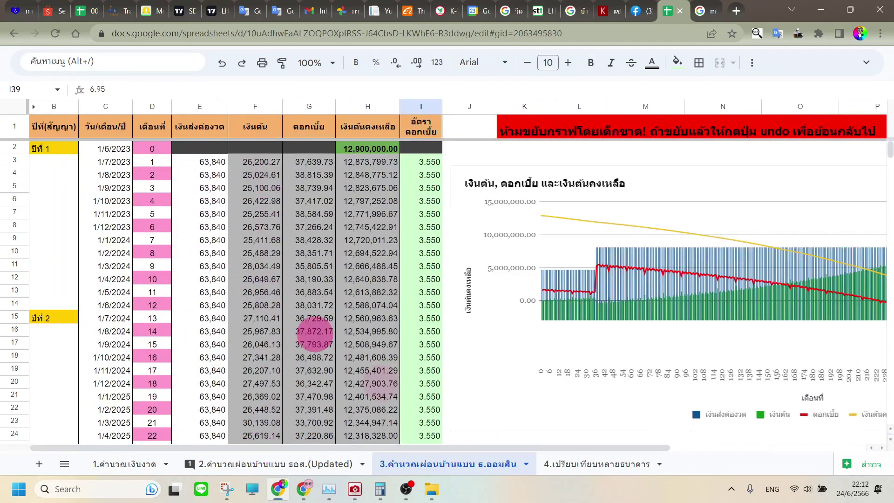
drag(501, 447, 673, 444)
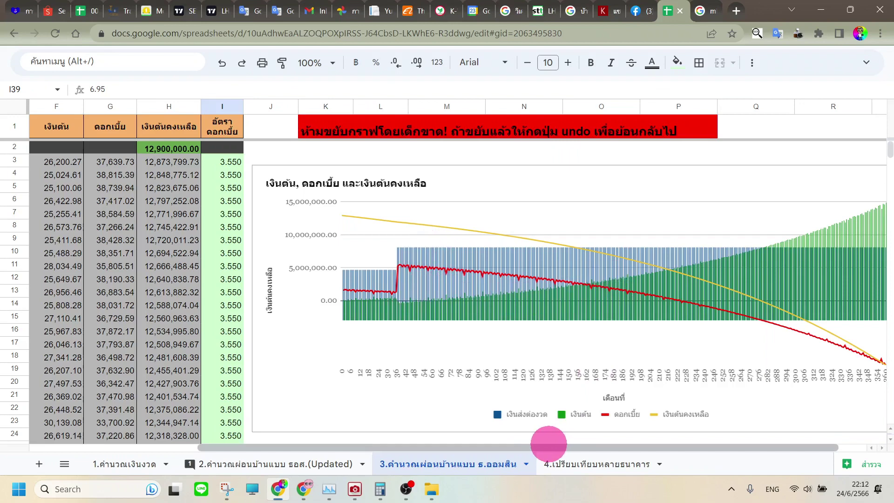
drag(556, 446, 571, 445)
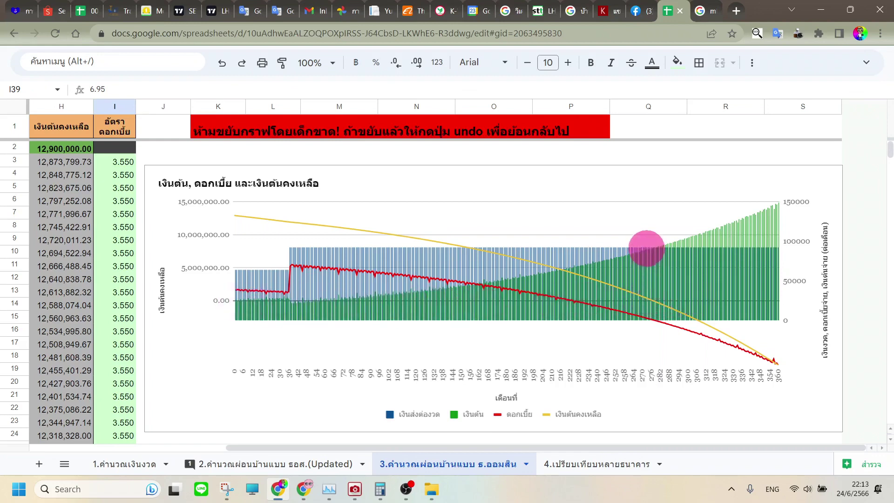
drag(390, 447, 187, 448)
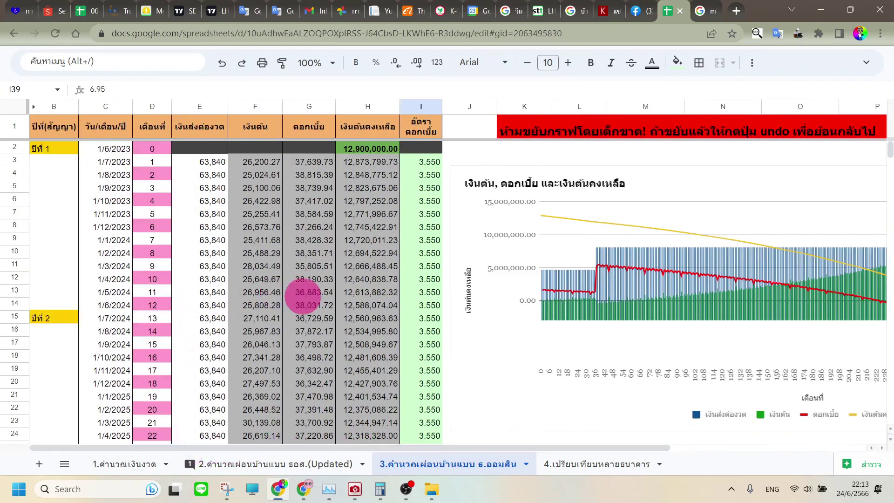
Step: Open the 1.คำนวณเงินงวด sheet and check the total amount payable (คิดเป็นเงินทั้งหมดที่ต้องจ่าย) in O8
click(119, 465)
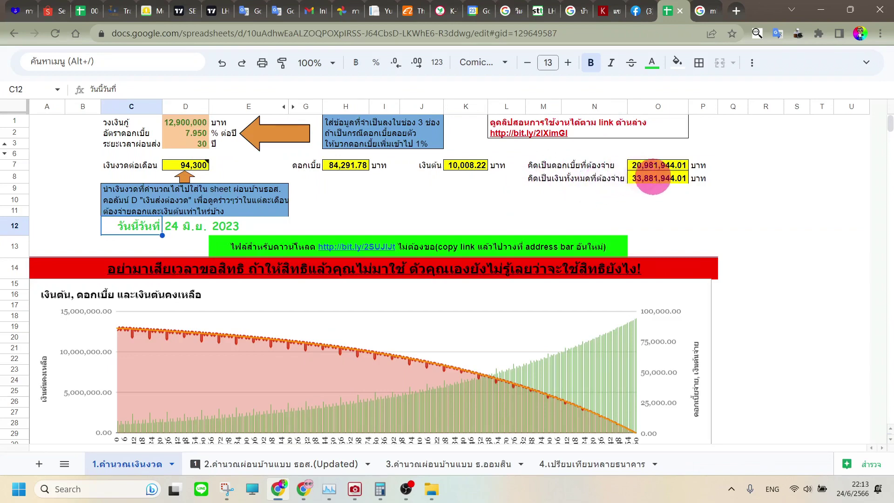
click(644, 179)
click(620, 199)
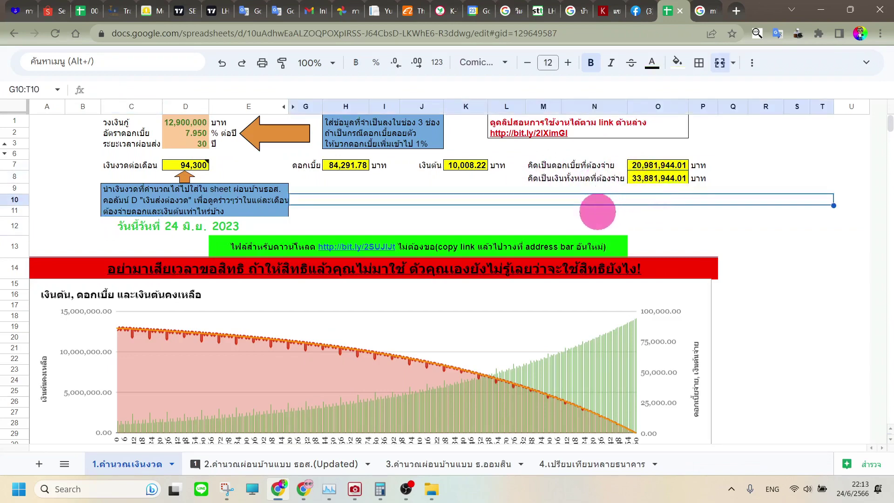
click(639, 180)
click(666, 227)
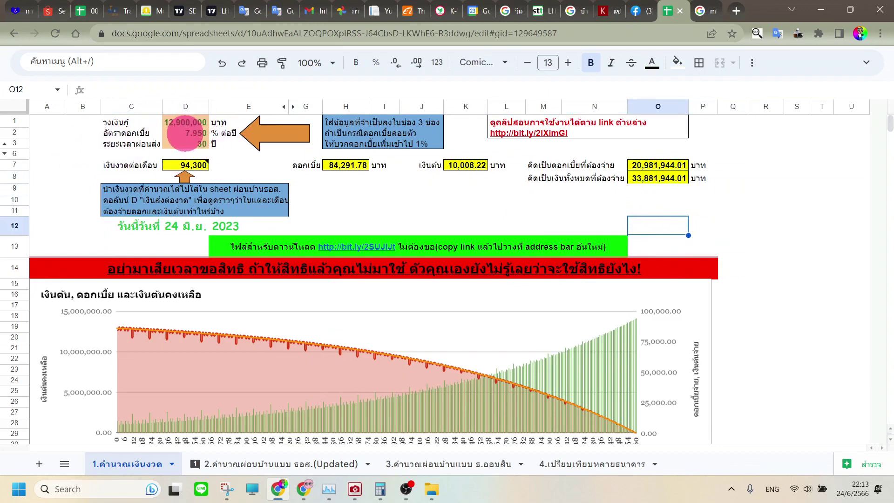
Step: Recheck the formula behind the total amount payable in O8 against the loan inputs above it
click(654, 177)
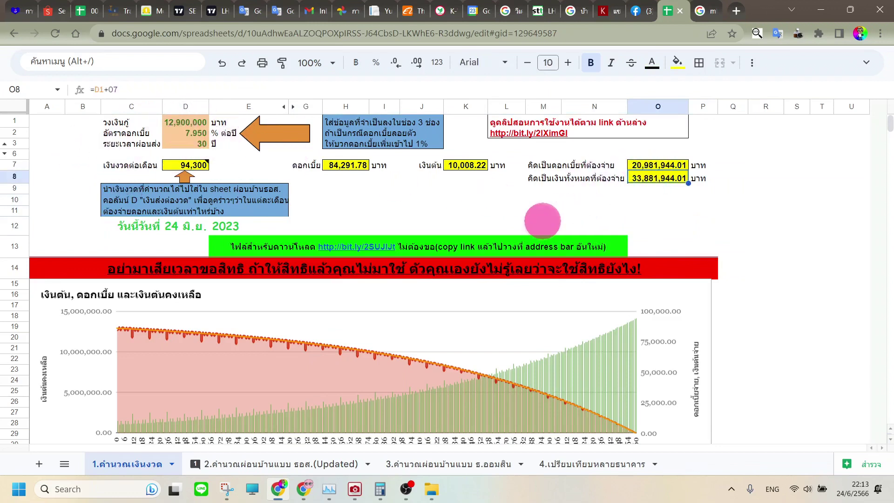
click(605, 210)
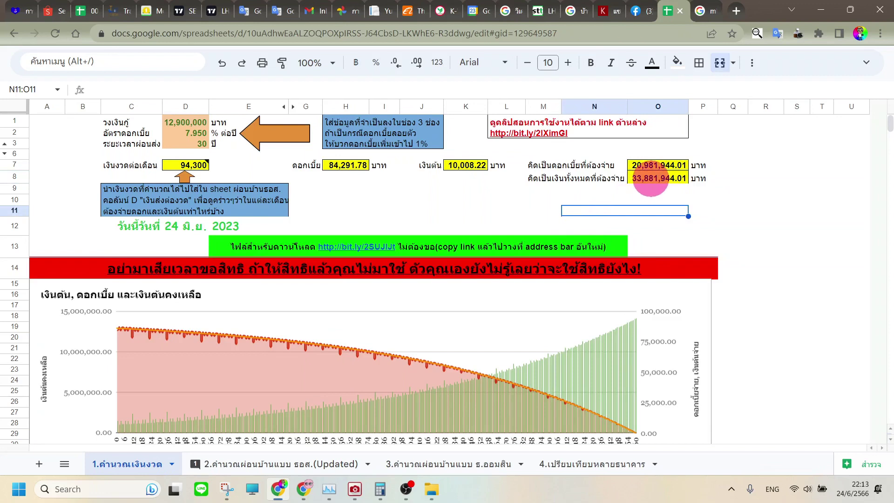
click(652, 179)
click(463, 226)
drag(565, 202, 471, 219)
click(582, 200)
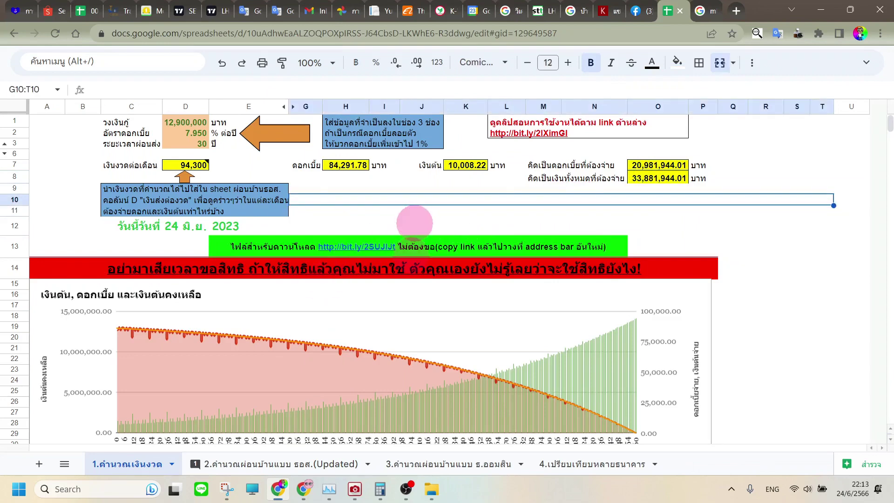
Step: Switch to ACDSee Quick View and examine the bank's rate and installment table in Screenshot 2023-06-24 213224.png
click(355, 489)
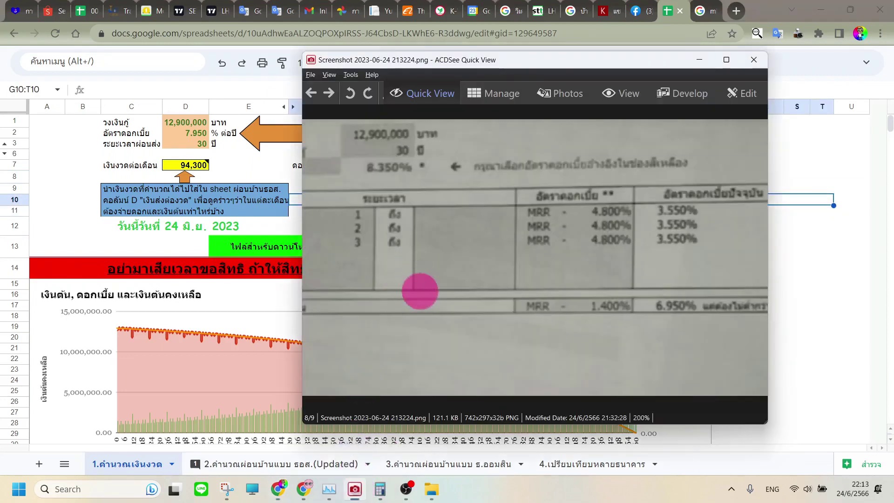
drag(595, 253, 405, 250)
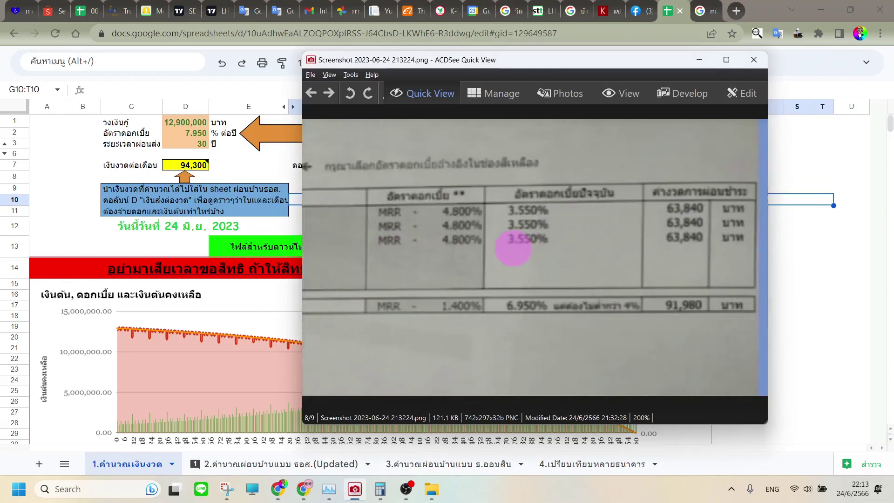
drag(400, 266, 487, 270)
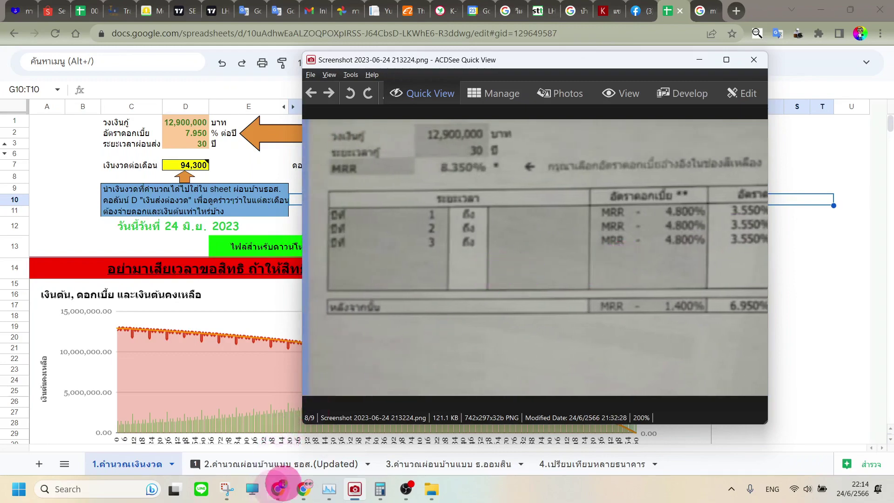
Step: Return to the spreadsheet's 3.คำนวณผ่อนบ้านแบบ ธ.ออมสิน sheet and find the month when the remaining balance is paid off
click(423, 458)
scroll(135, 356, down, 20)
scroll(89, 293, down, 20)
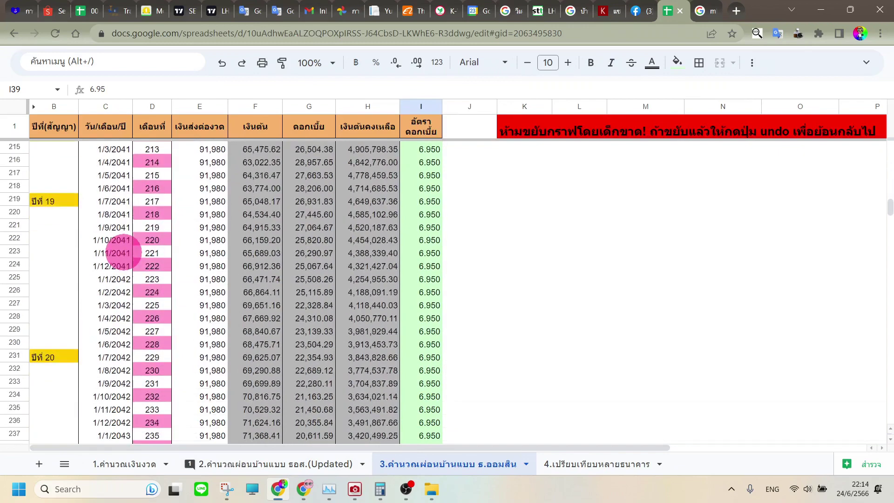
scroll(123, 252, down, 15)
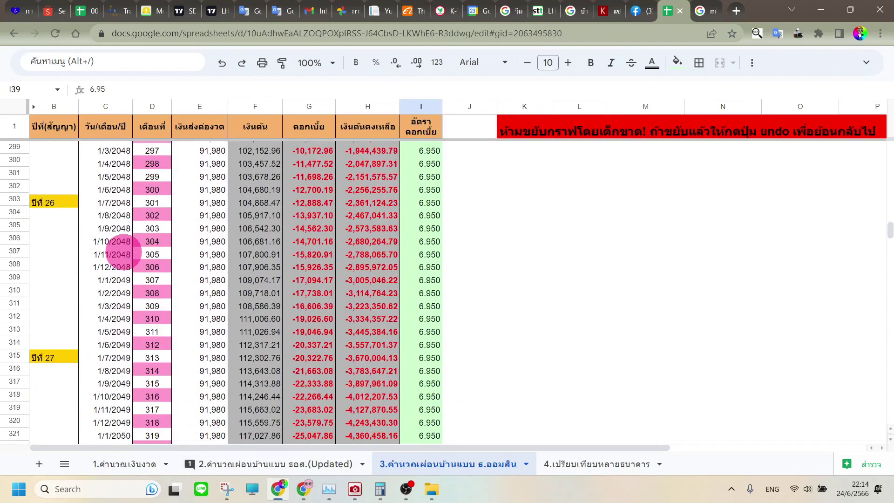
scroll(123, 247, up, 5)
scroll(123, 247, up, 5)
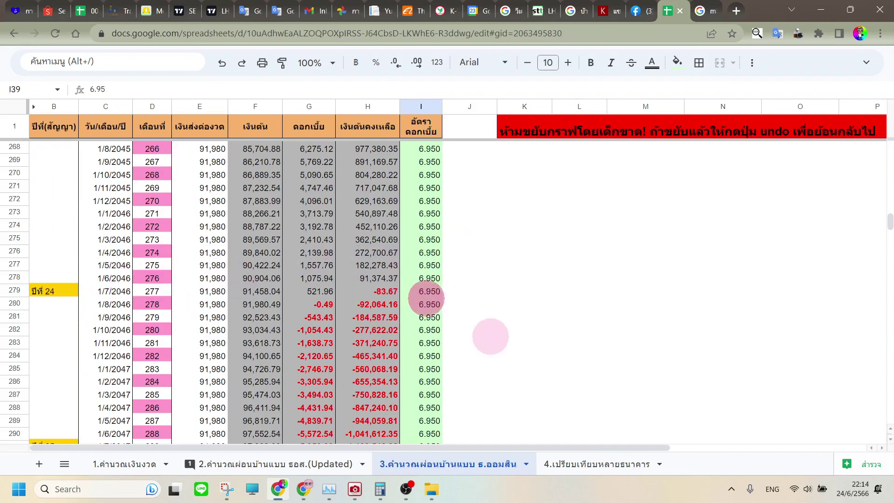
Step: Total the principal and interest in F3:G280, and return to the 1.คำนวณเงินงวด sheet for comparison
drag(269, 288, 301, 279)
drag(261, 304, 315, 155)
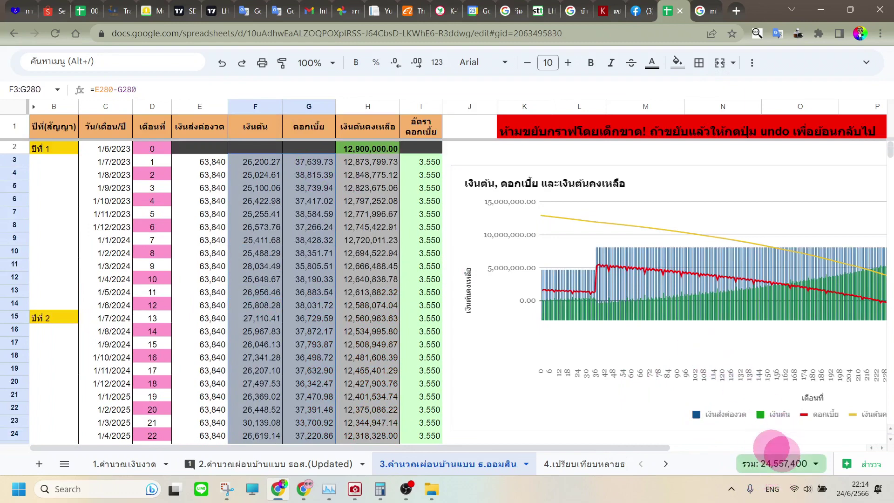
click(302, 304)
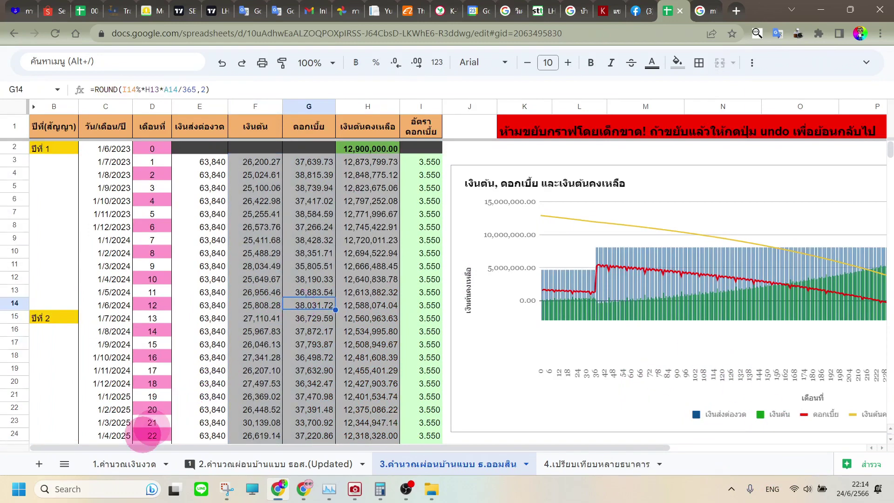
click(135, 464)
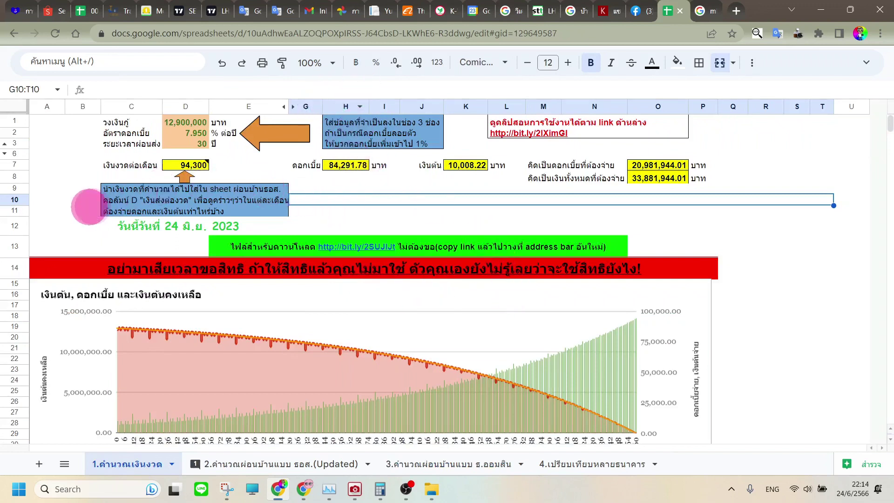
click(62, 229)
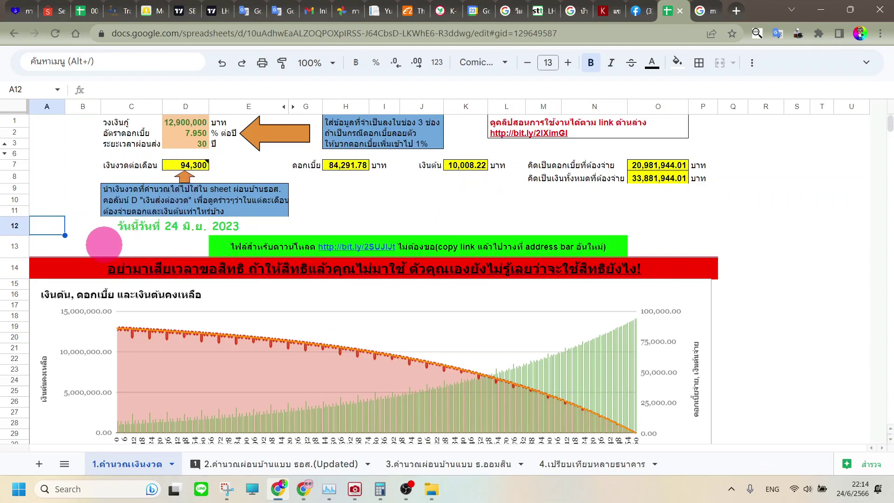
click(74, 166)
click(61, 226)
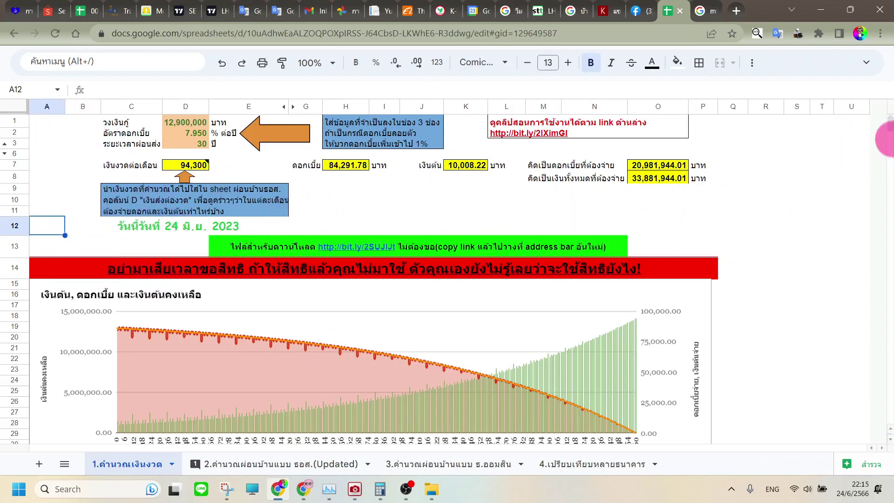
click(93, 240)
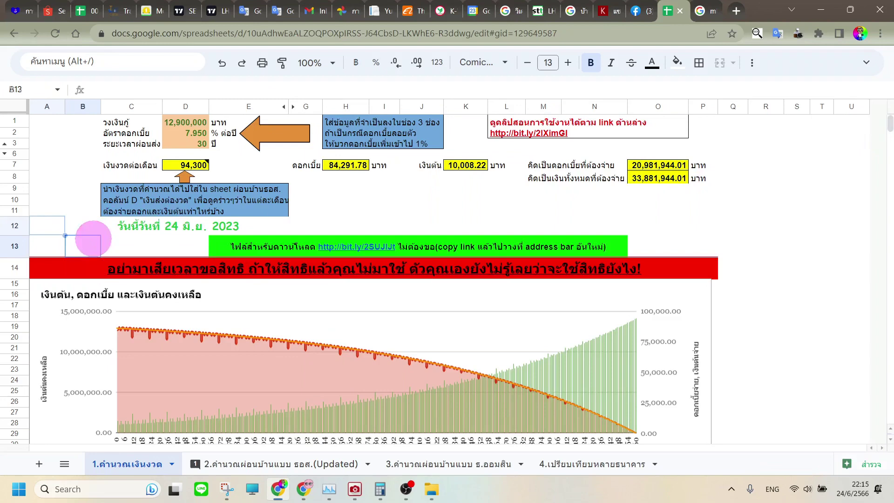
click(46, 245)
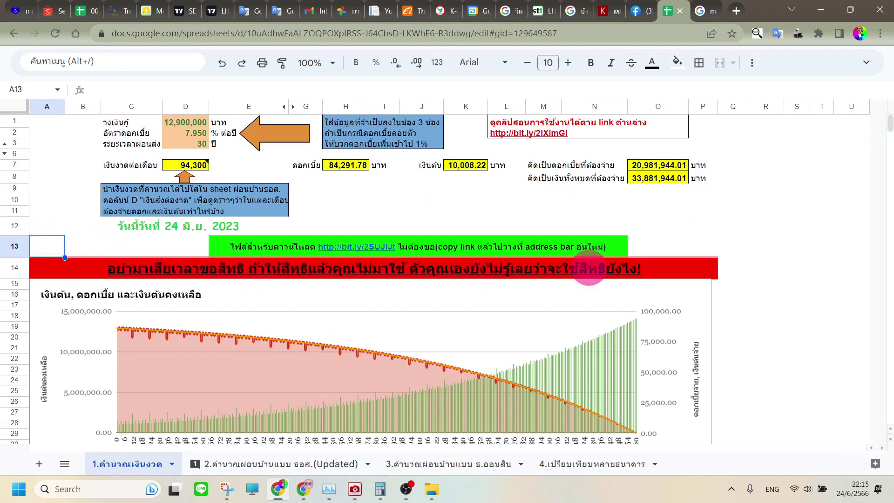
click(94, 244)
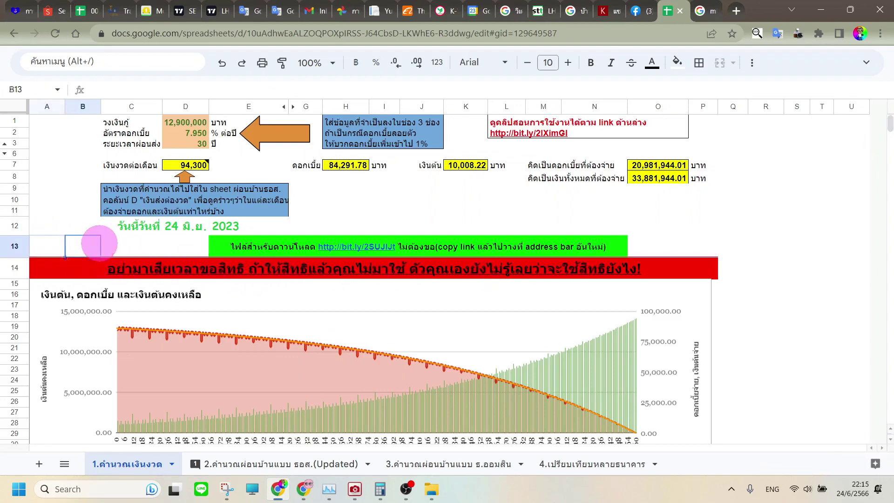
click(60, 210)
click(45, 199)
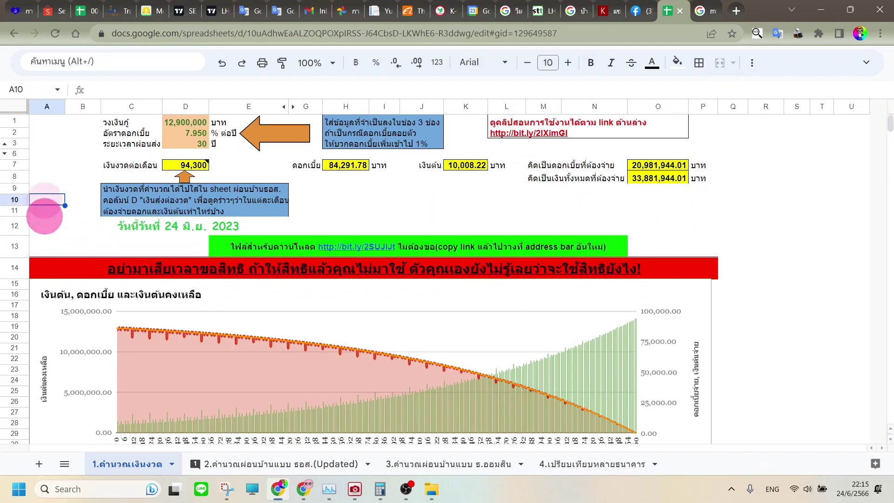
click(45, 222)
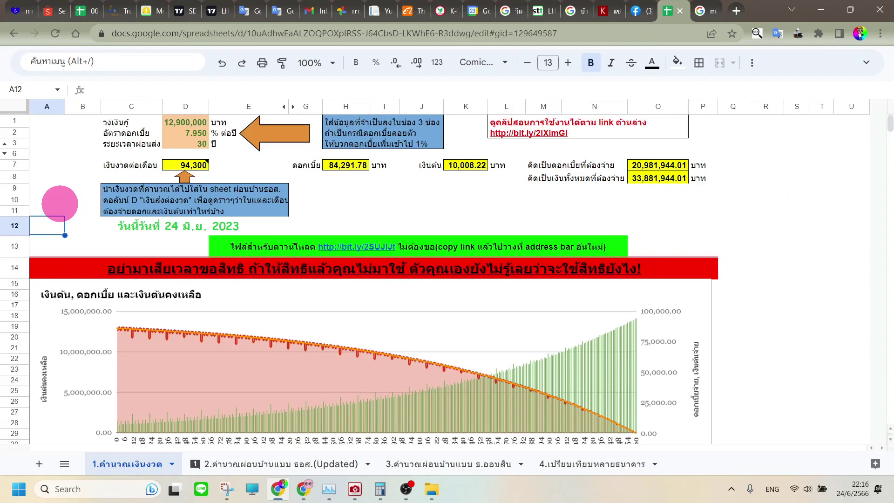
Step: View the bank comparison in the 4.เปรียบเทียบหลายธนาคาร sheet, and go back to the 1.คำนวณเงินงวด sheet
click(604, 465)
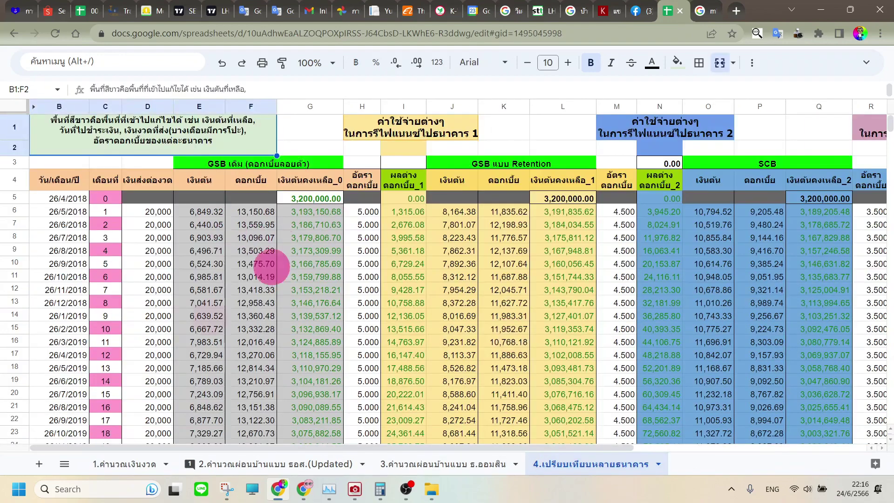
click(127, 463)
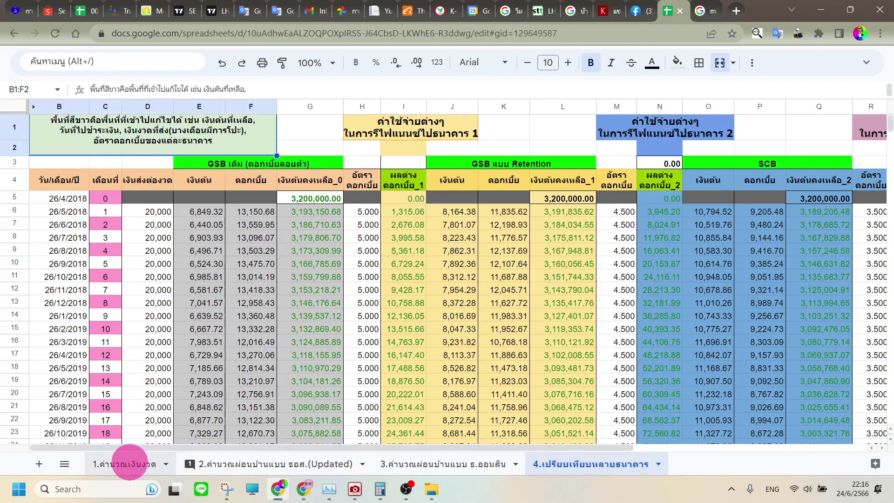